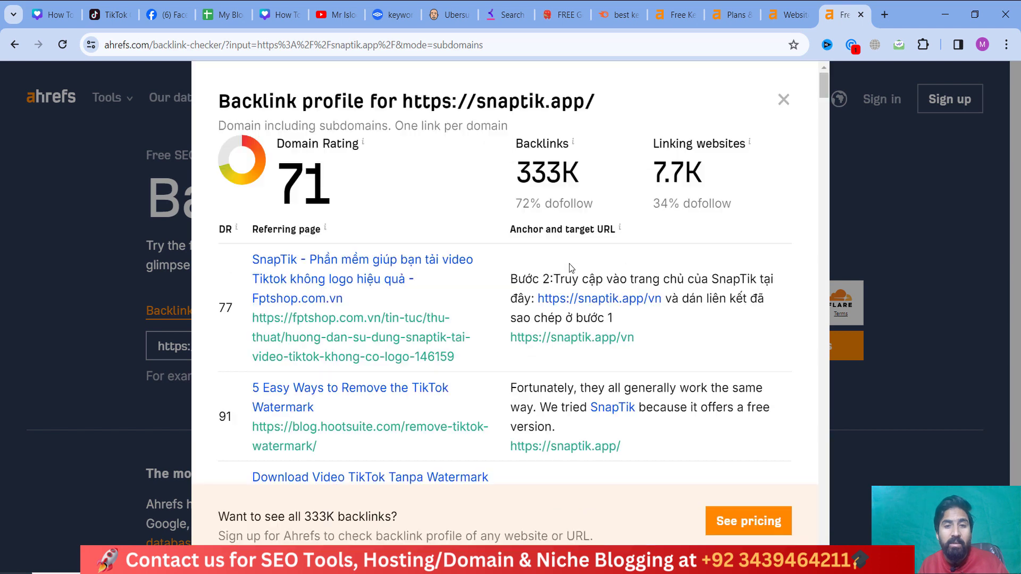
Review the snaptik.app backlink list, and look through the plans and usage limits on the Ahrefs pricing page.
scroll(425, 305, down, 5)
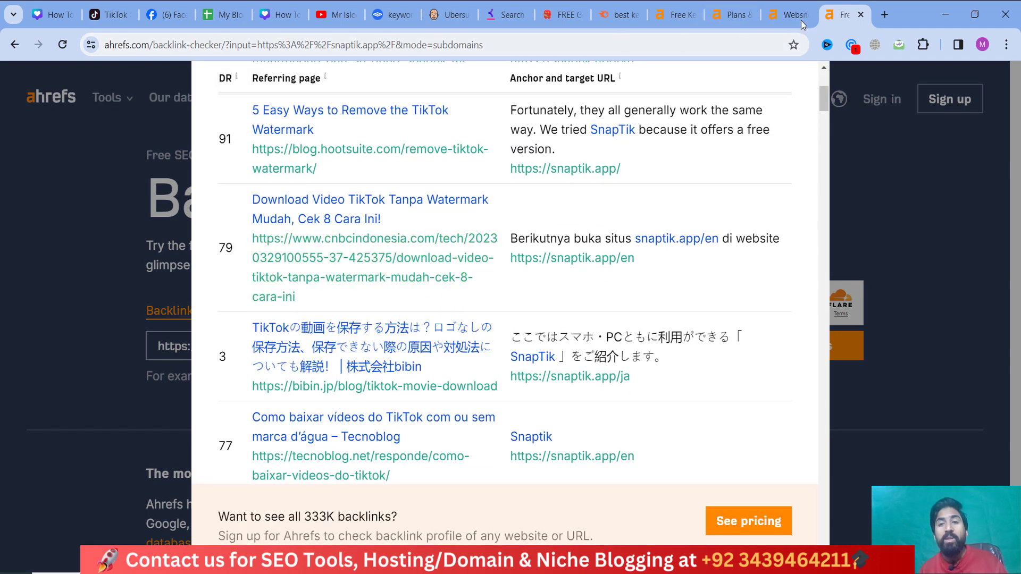
click(676, 14)
click(733, 14)
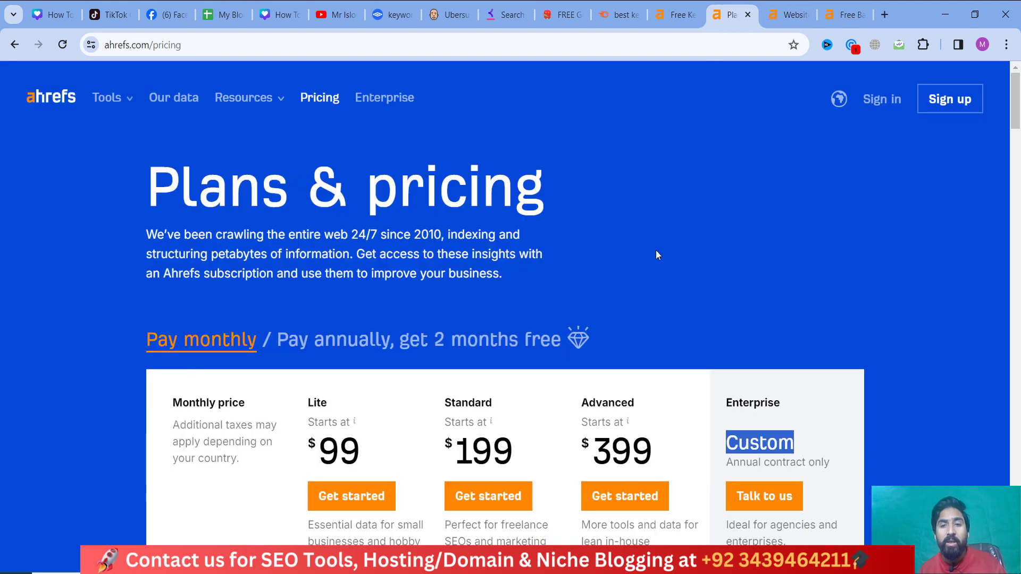
click(666, 8)
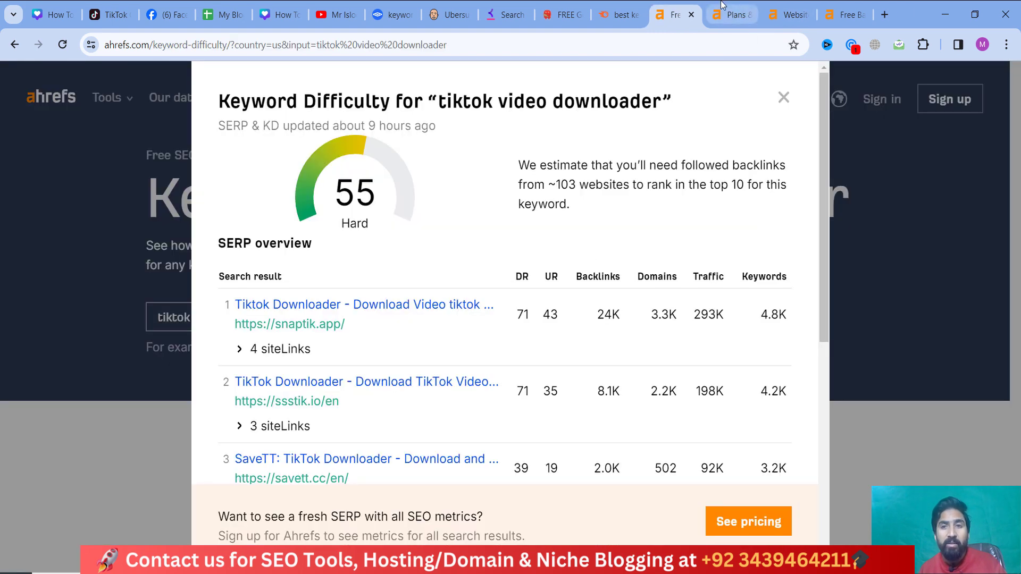
click(736, 14)
scroll(664, 252, down, 5)
scroll(667, 251, down, 15)
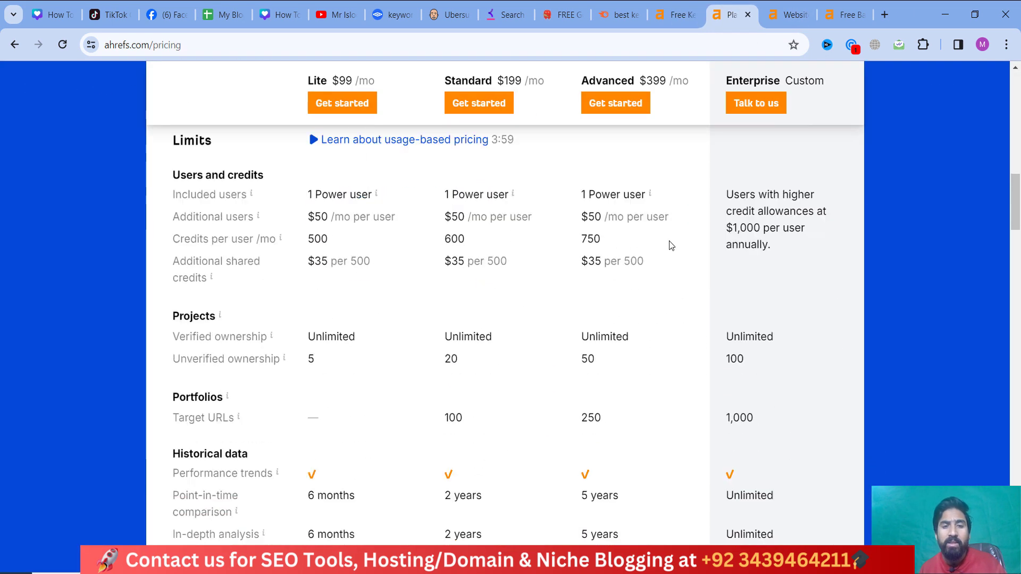
Return to the Keyword Difficulty report for "tiktok video downloader" and examine the SERP overview metrics.
click(675, 6)
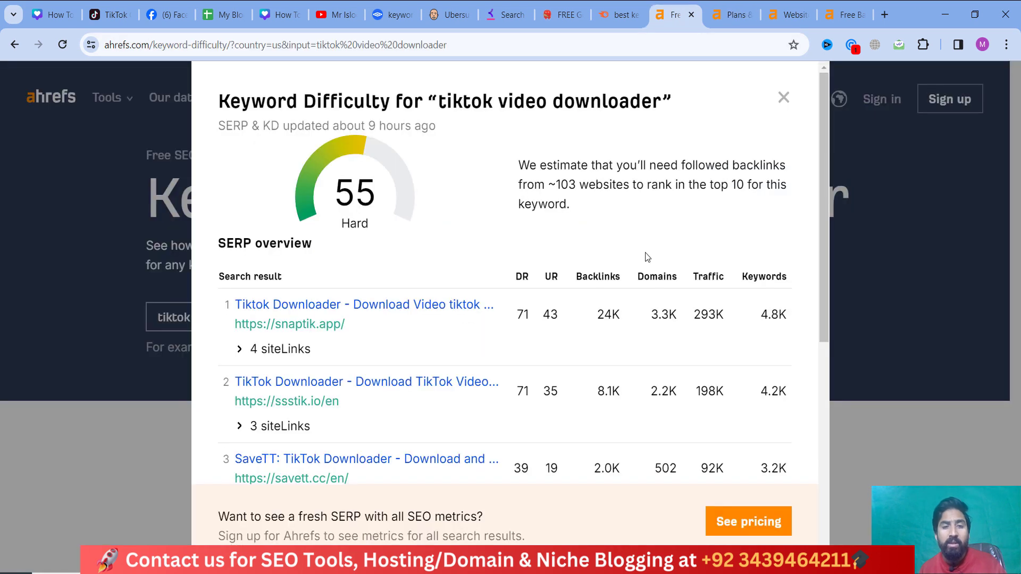
scroll(646, 245, down, 3)
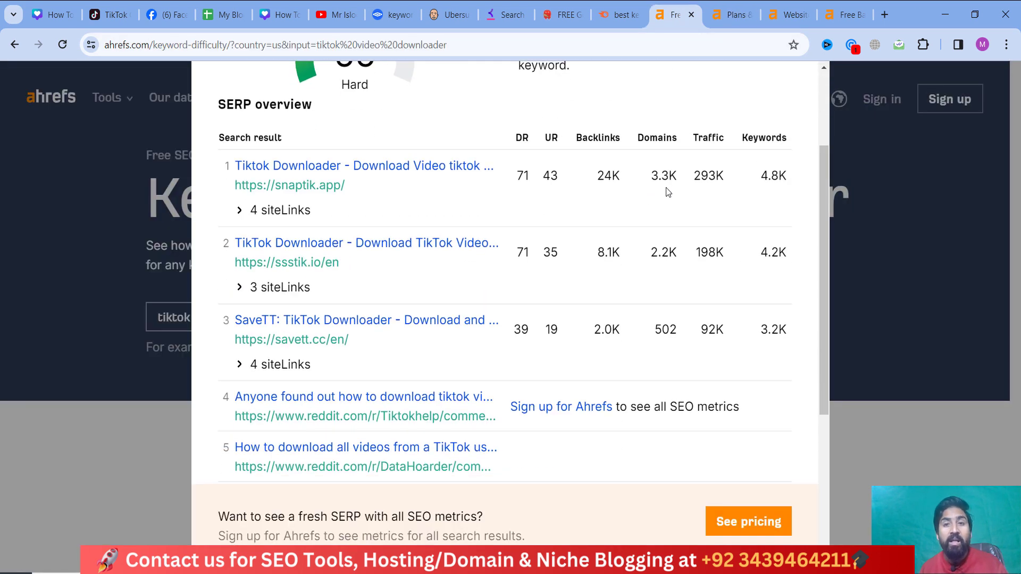
scroll(668, 192, up, 1)
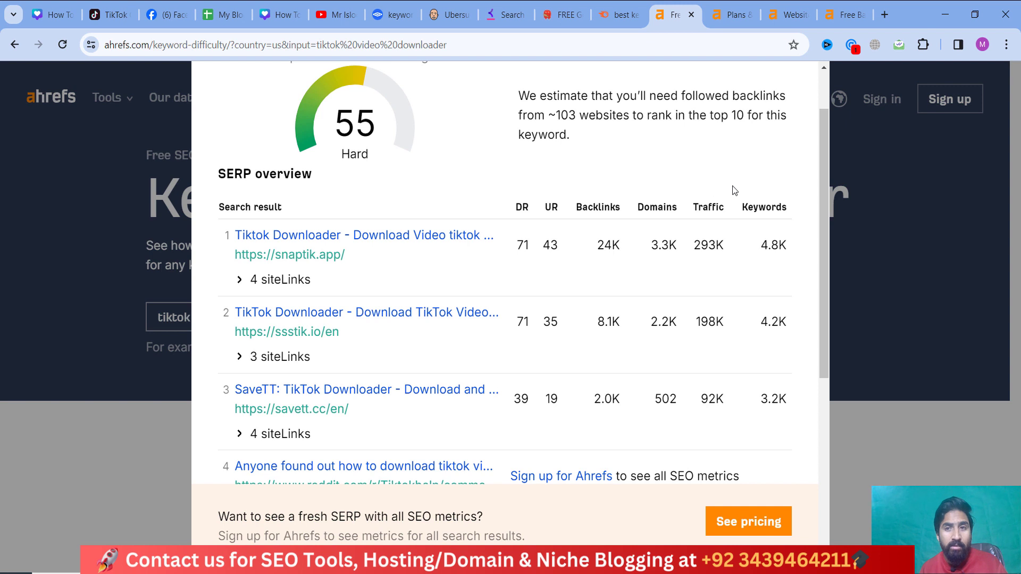
scroll(734, 191, up, 1)
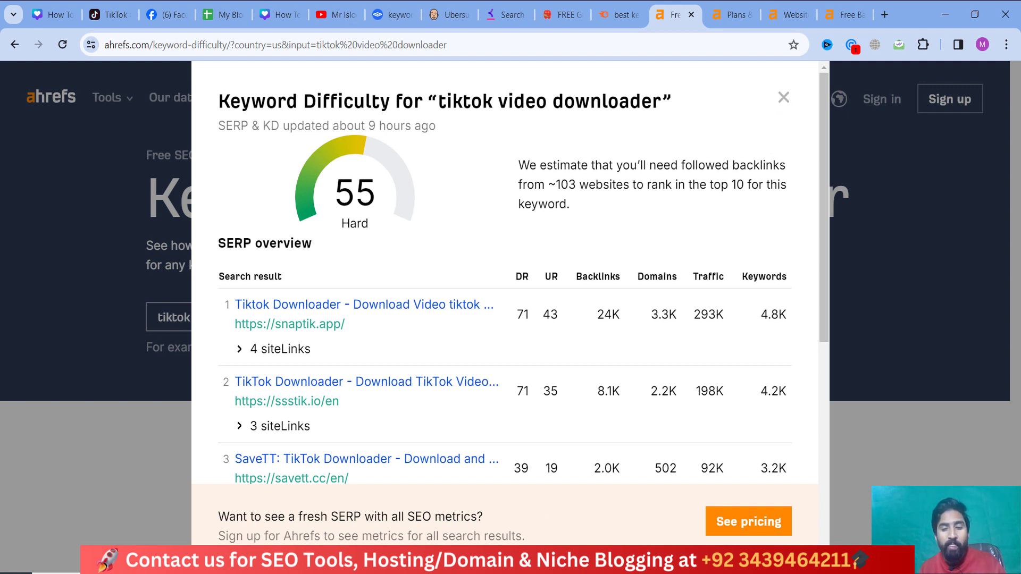
Switch to the PowerPoint presentation and highlight SEMrush in the keyword tools list.
key(alt+Tab)
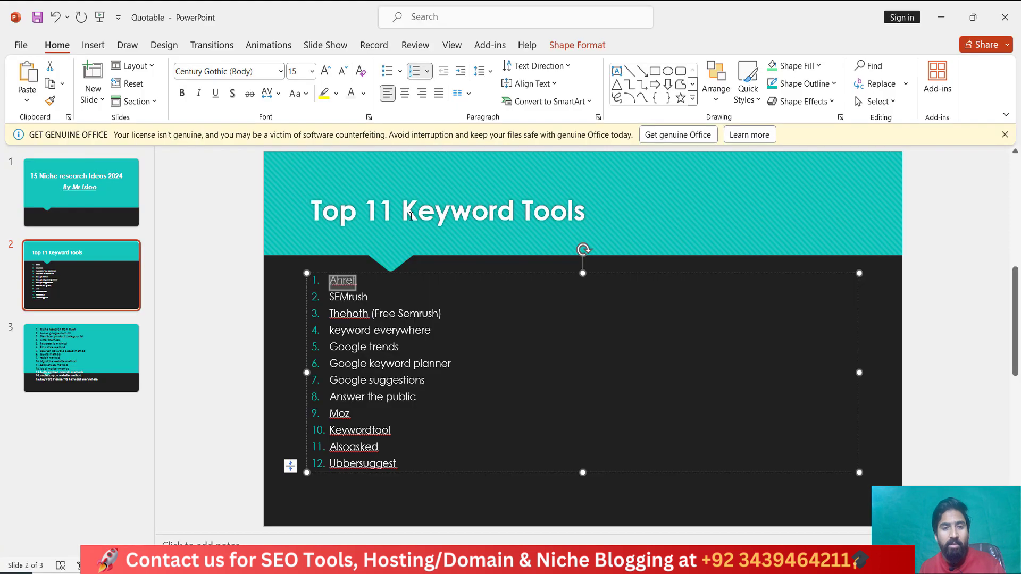
double_click(348, 296)
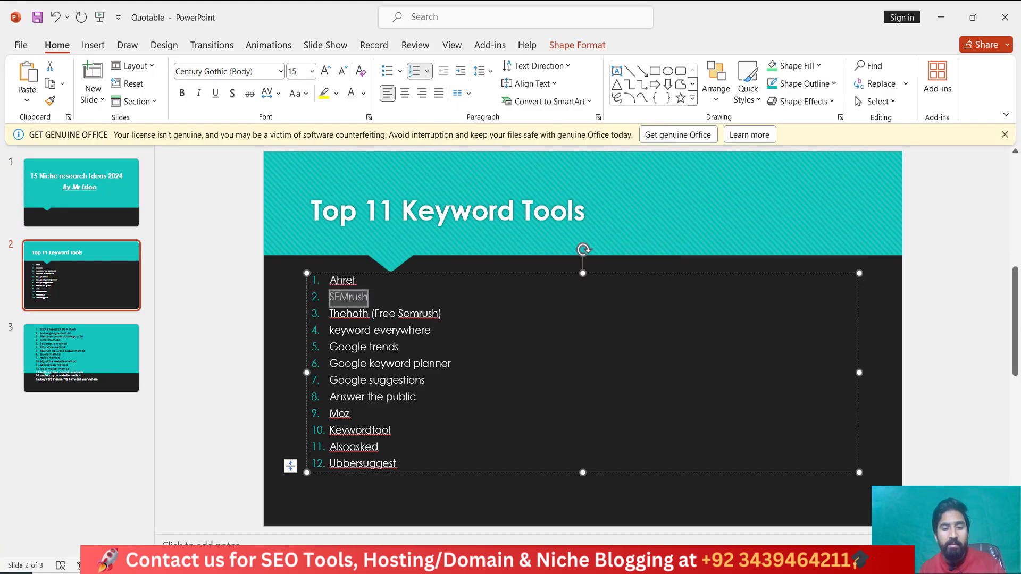
Switch to the Semrush Keyword Magic Tool page in Chrome and point out the site address and the searched phrase.
key(alt+Tab)
click(619, 14)
click(577, 8)
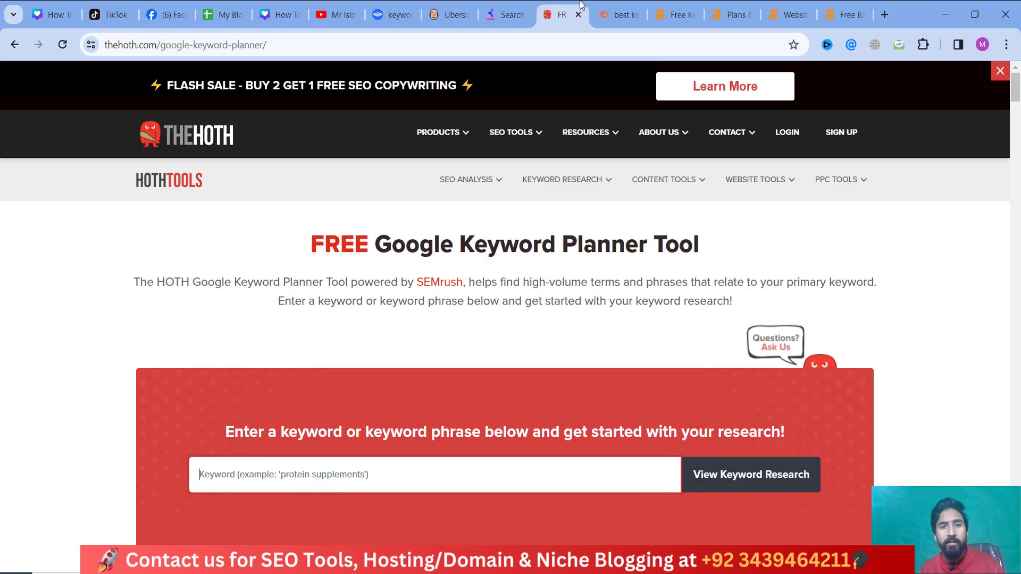
click(609, 10)
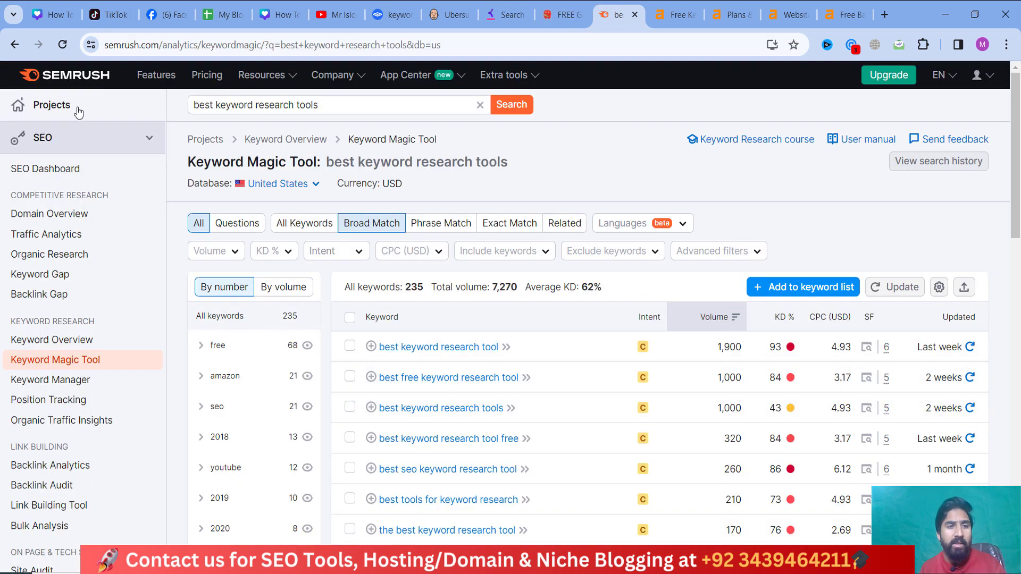
click(162, 41)
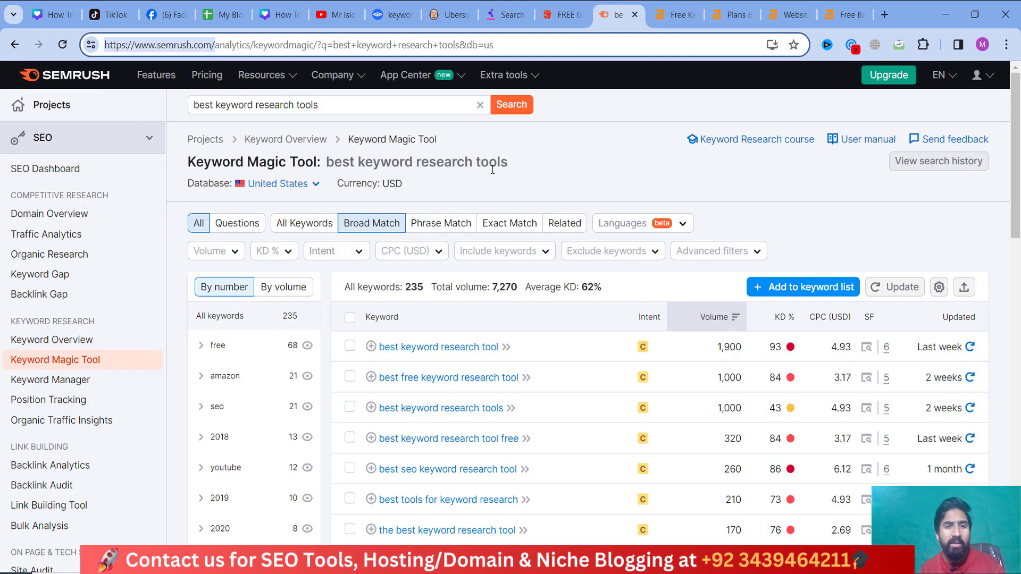
click(598, 109)
drag(384, 109, 186, 122)
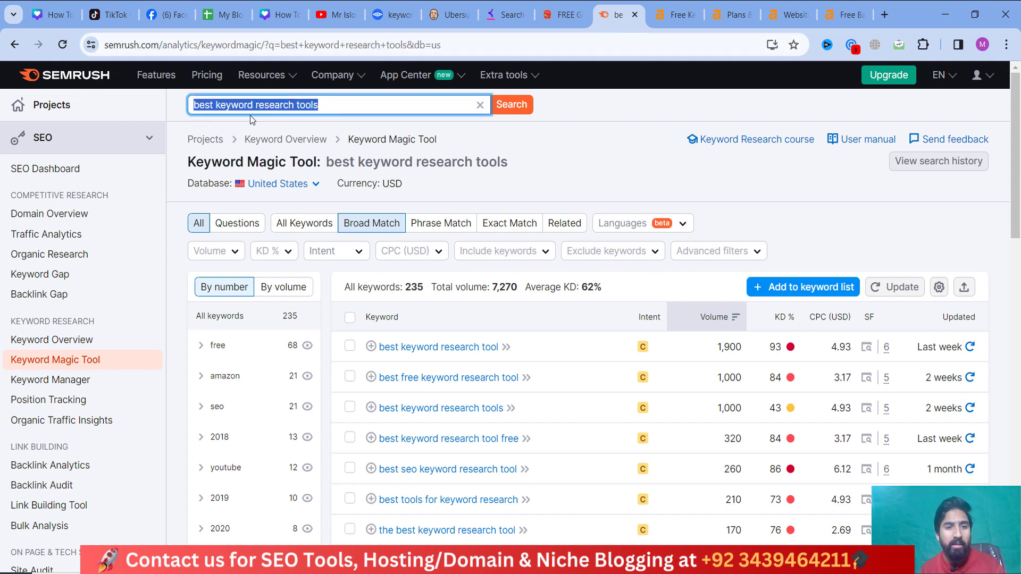
click(610, 112)
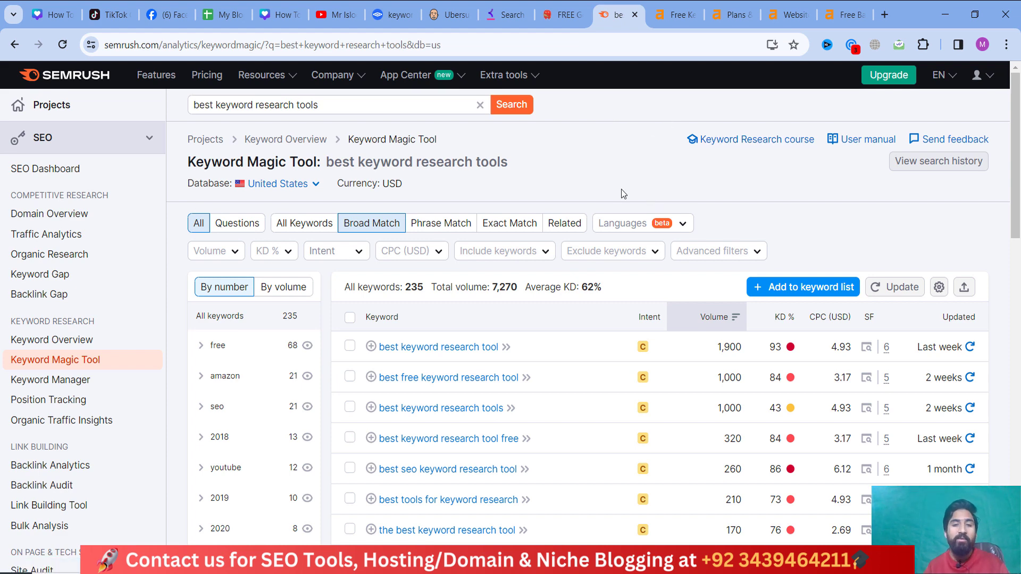
Look through the Keyword Magic Tool results and highlight the summary of keyword count, total volume and average difficulty.
scroll(519, 203, down, 4)
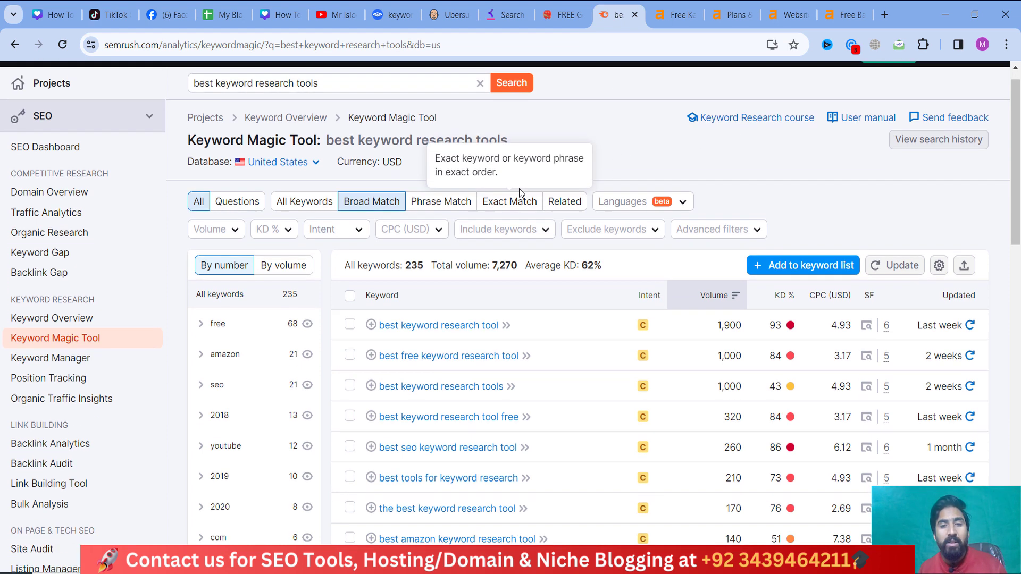
scroll(462, 229, up, 1)
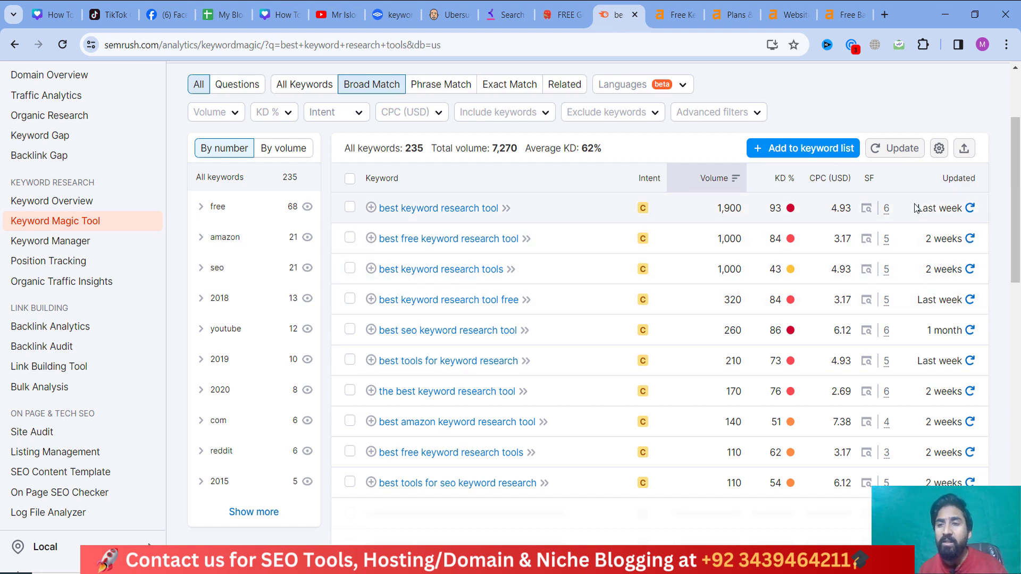
scroll(723, 315, up, 1)
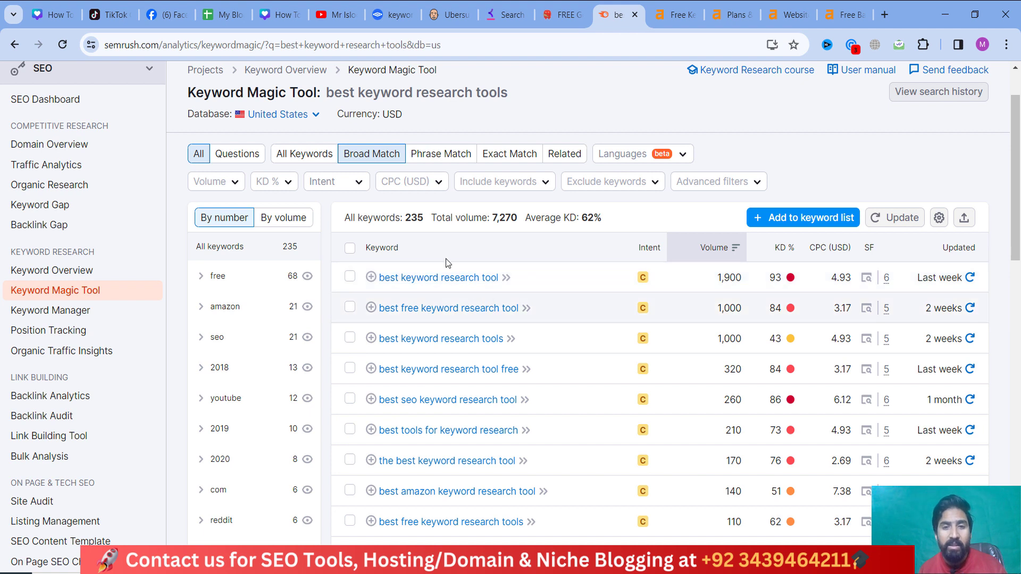
drag(383, 218, 631, 221)
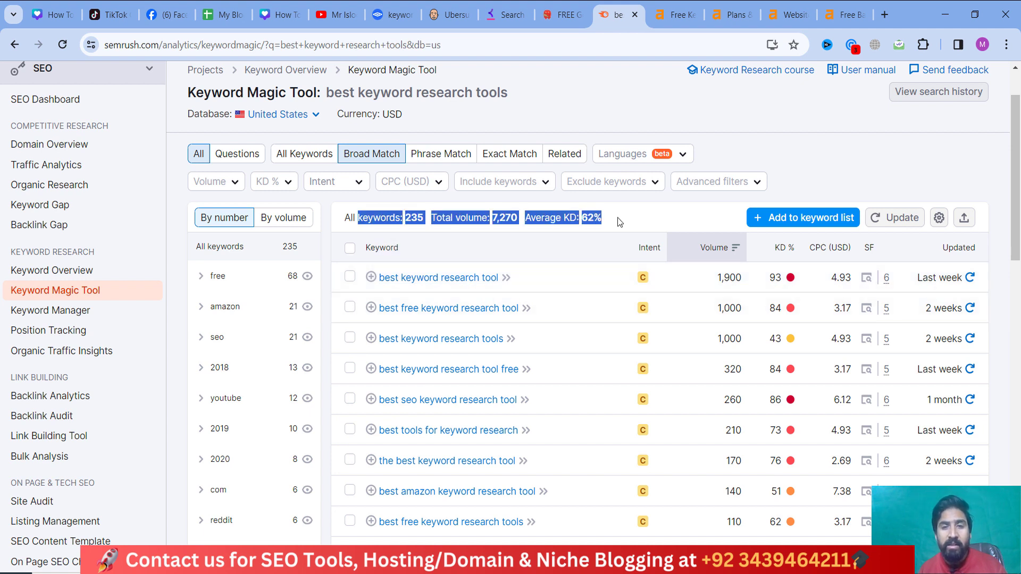
click(619, 222)
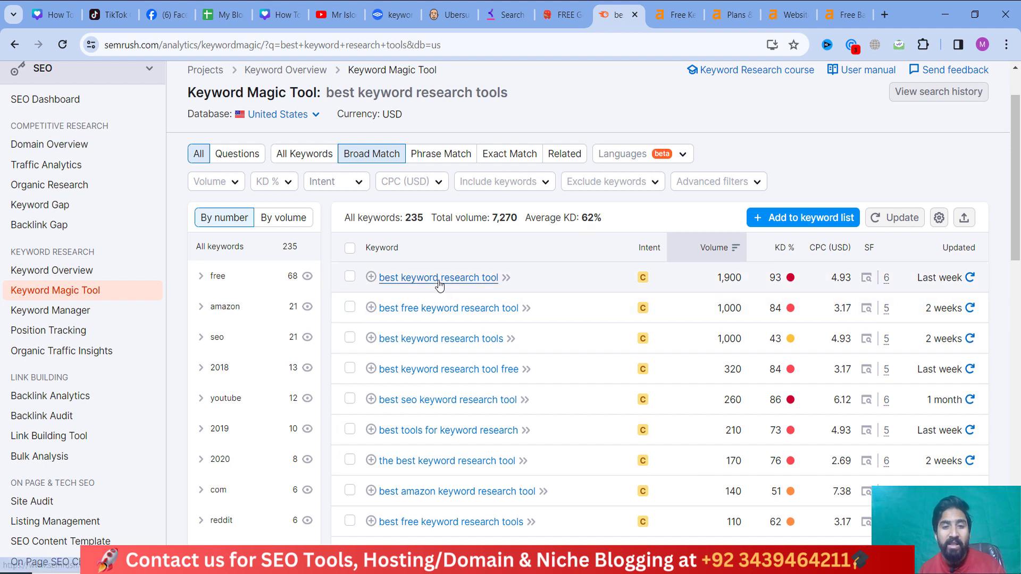
Check the intent, search volume and difficulty rating for the keyword "best keyword research tool".
mouse_move(643, 279)
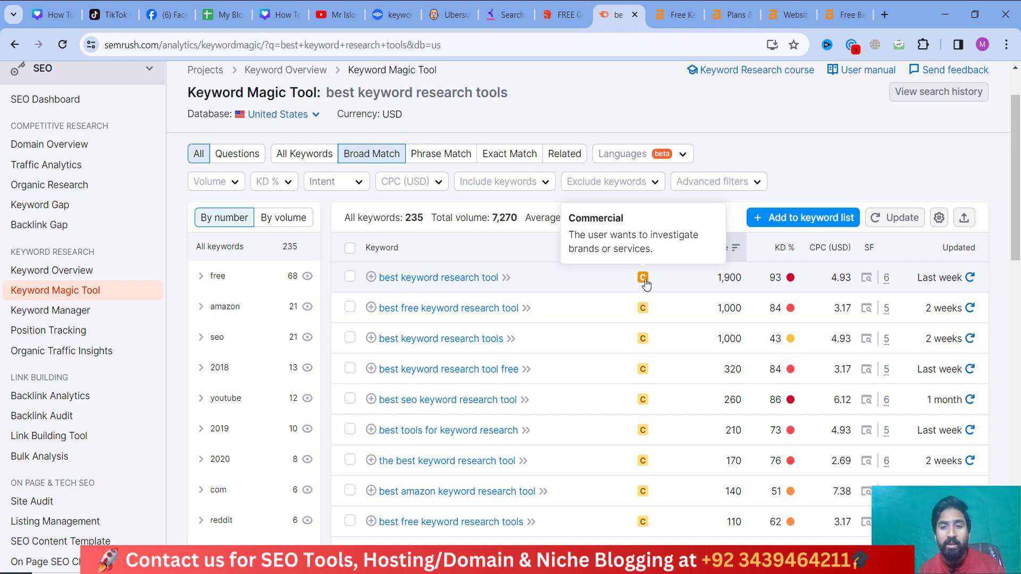
drag(717, 277, 742, 277)
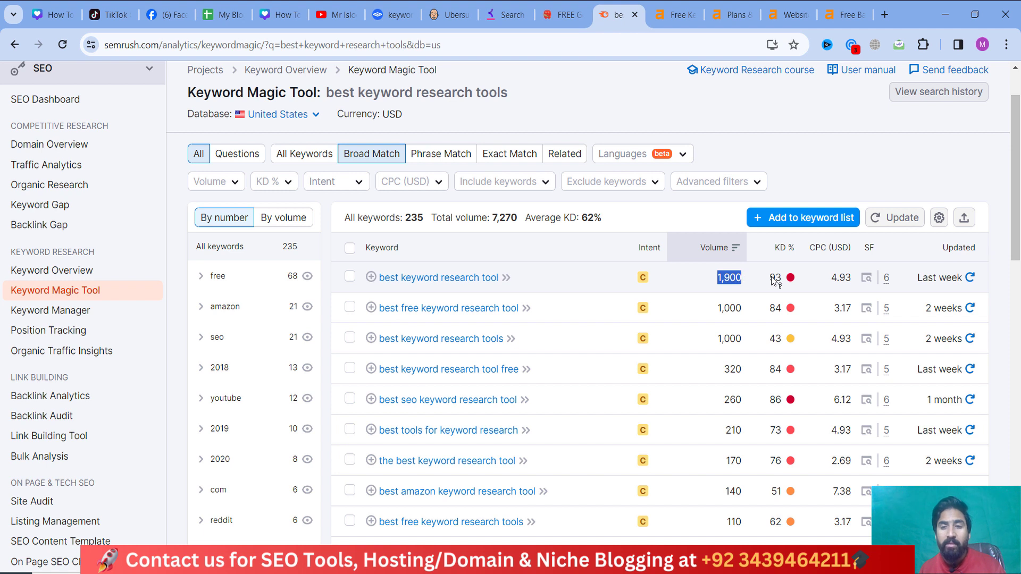
mouse_move(786, 278)
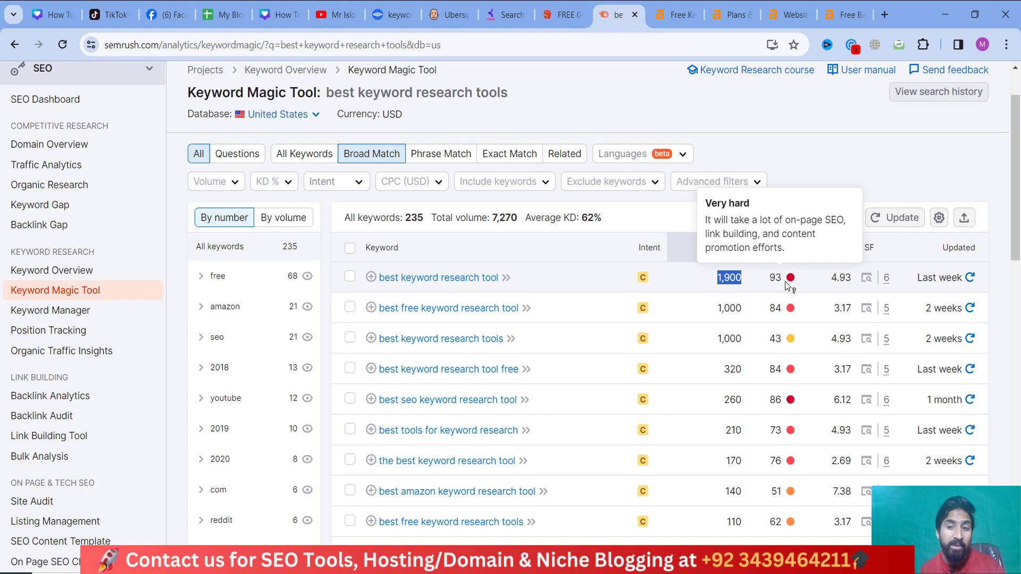
Open the Keyword Overview for "best keyword research tool" and examine its volume and keyword difficulty.
click(450, 278)
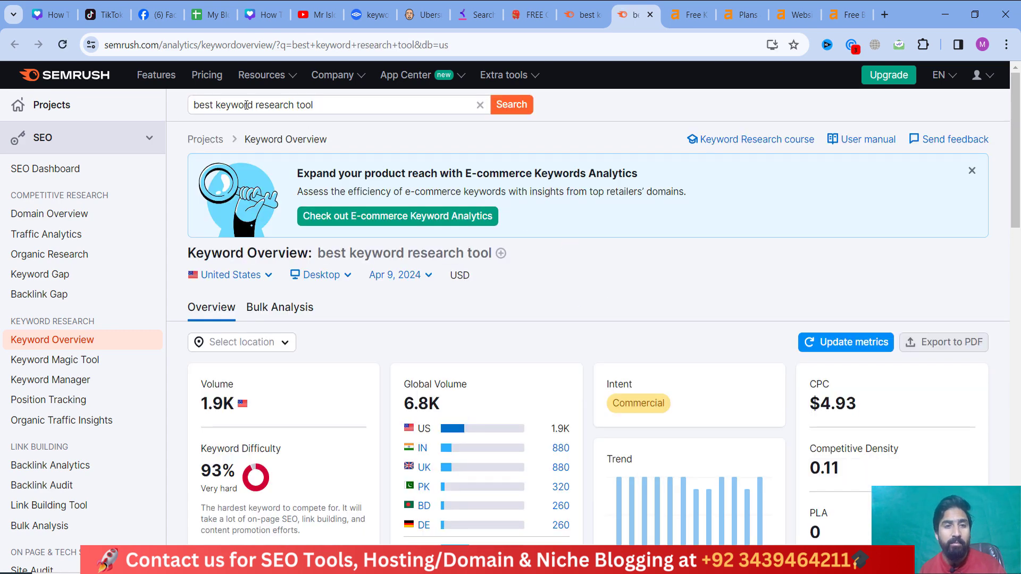
drag(246, 104, 314, 105)
scroll(505, 266, down, 1)
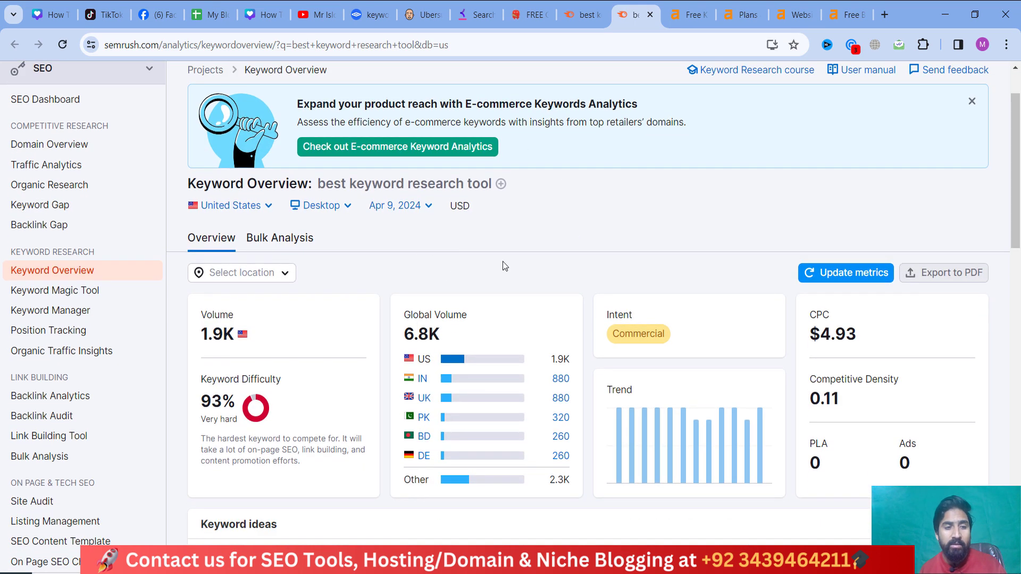
scroll(343, 263, down, 2)
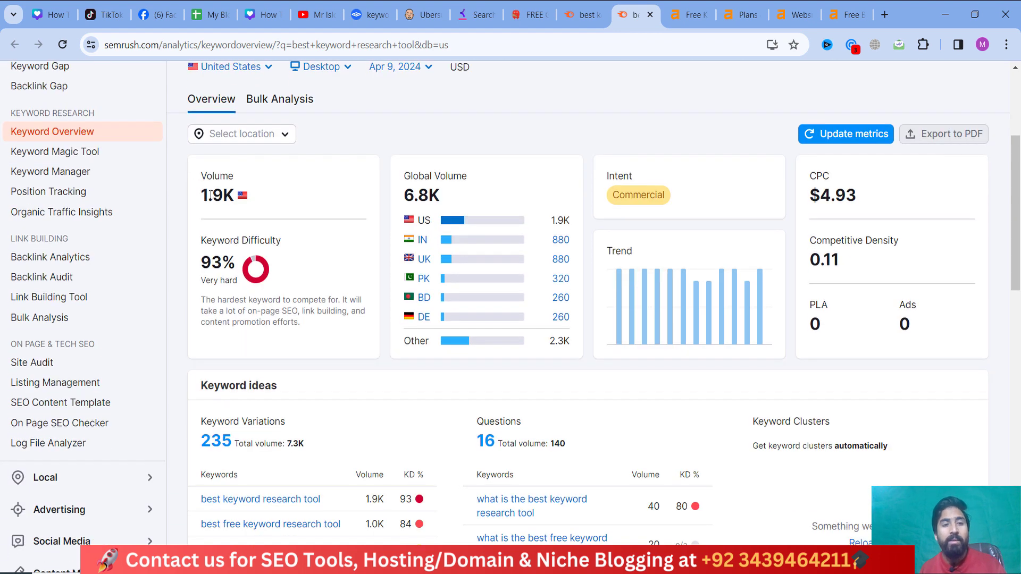
drag(210, 195, 248, 200)
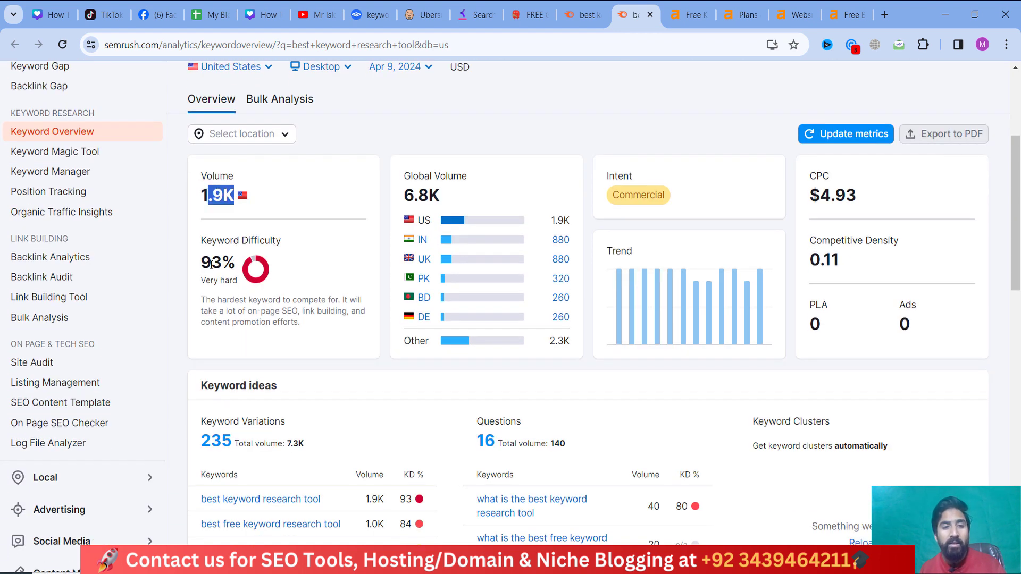
mouse_move(211, 264)
mouse_down()
mouse_move(259, 270)
mouse_move(229, 266)
mouse_up()
click(245, 253)
click(254, 272)
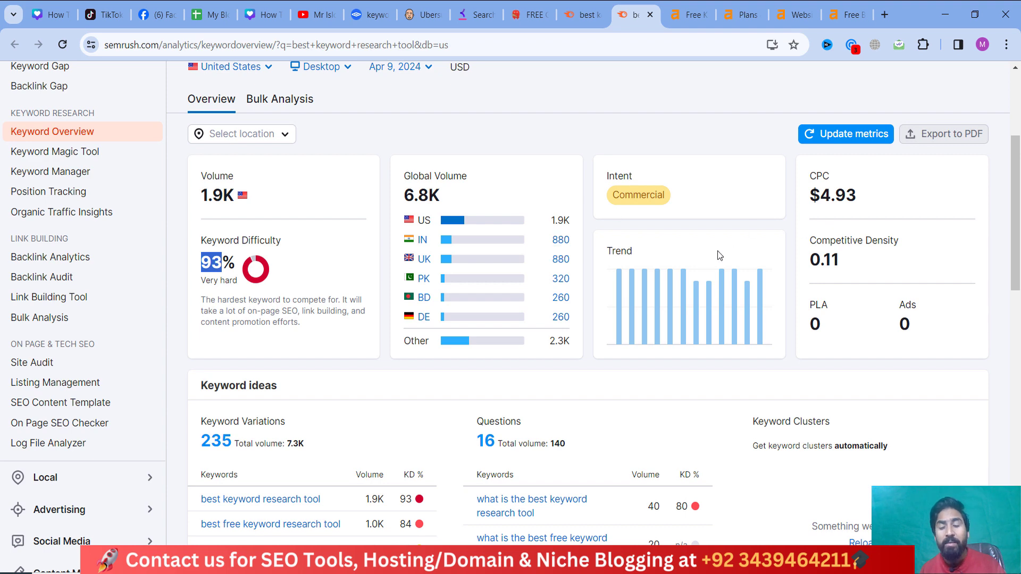
Read the Trend metric's explanation and look over the remaining Keyword Overview cards.
mouse_move(630, 255)
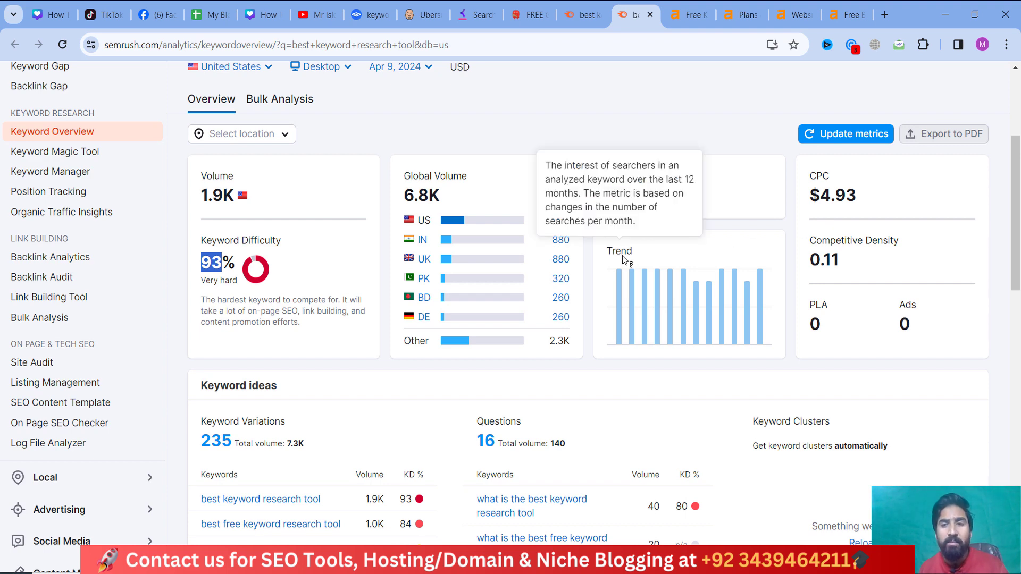
scroll(630, 256, up, 4)
scroll(598, 257, down, 3)
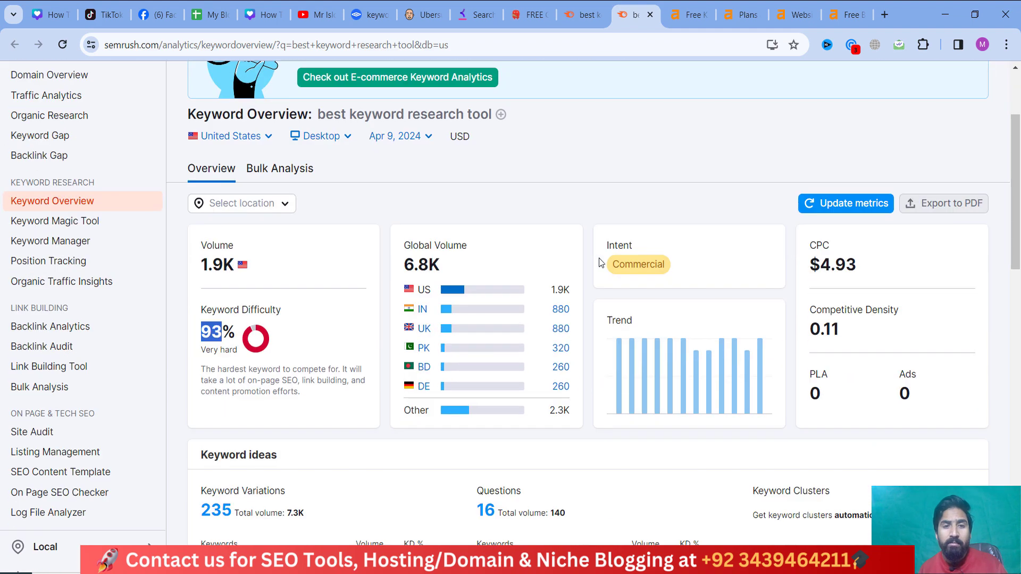
scroll(604, 260, down, 3)
scroll(599, 259, up, 4)
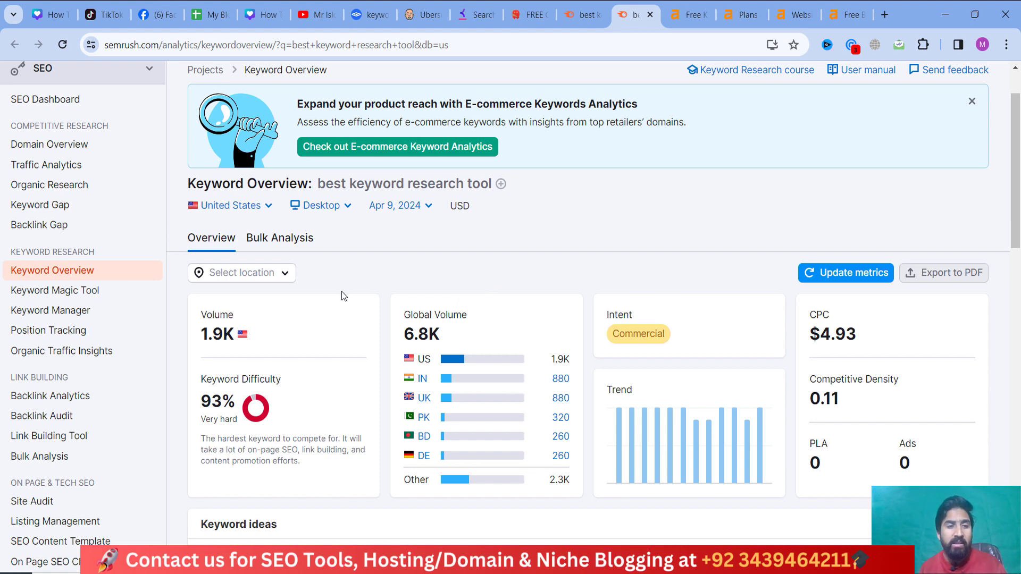
Recheck the searched phrase in Keyword Overview and highlight its United States search volume.
scroll(345, 296, up, 2)
drag(348, 105, 179, 120)
scroll(189, 255, down, 3)
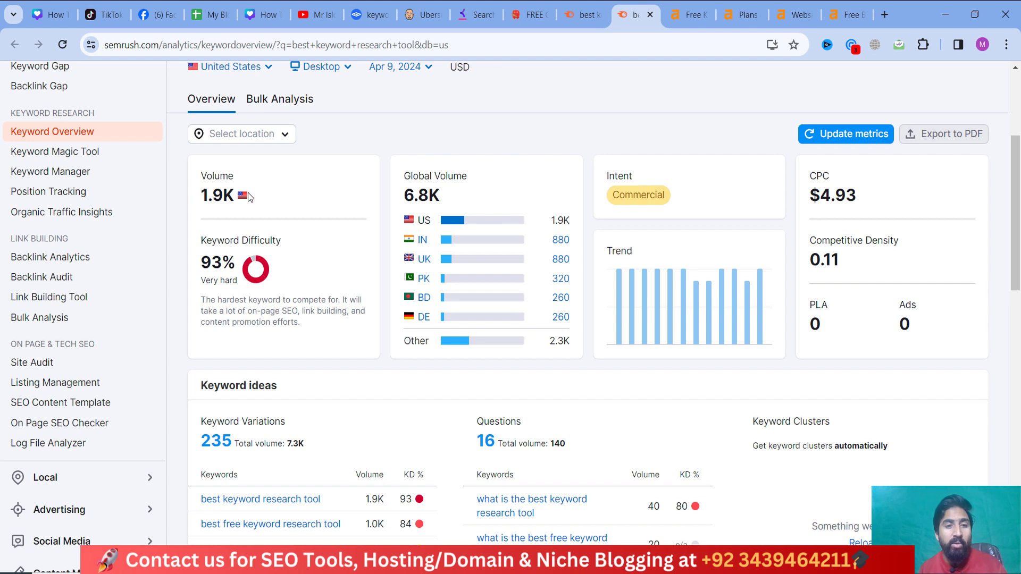
drag(236, 197, 204, 195)
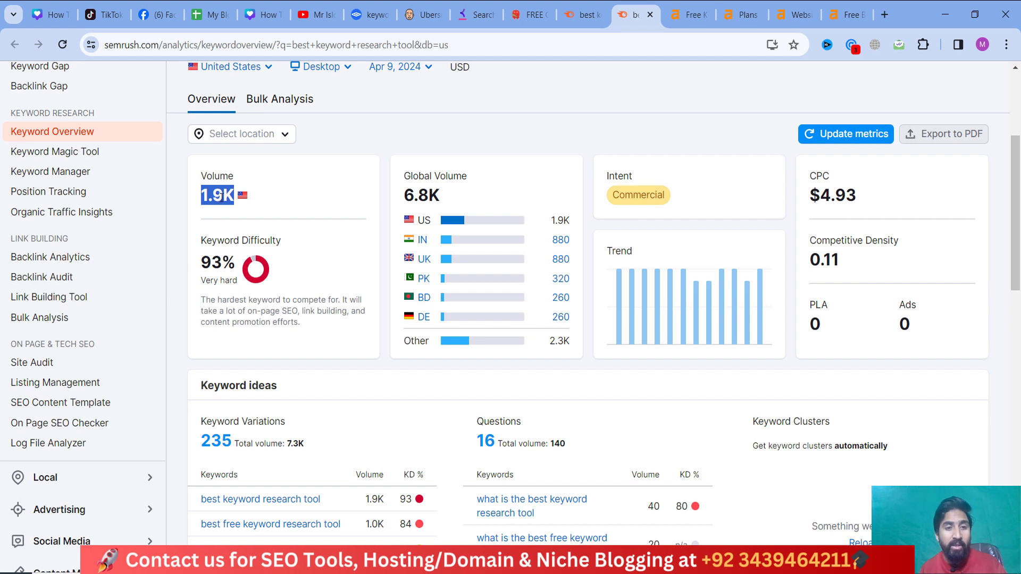
click(263, 197)
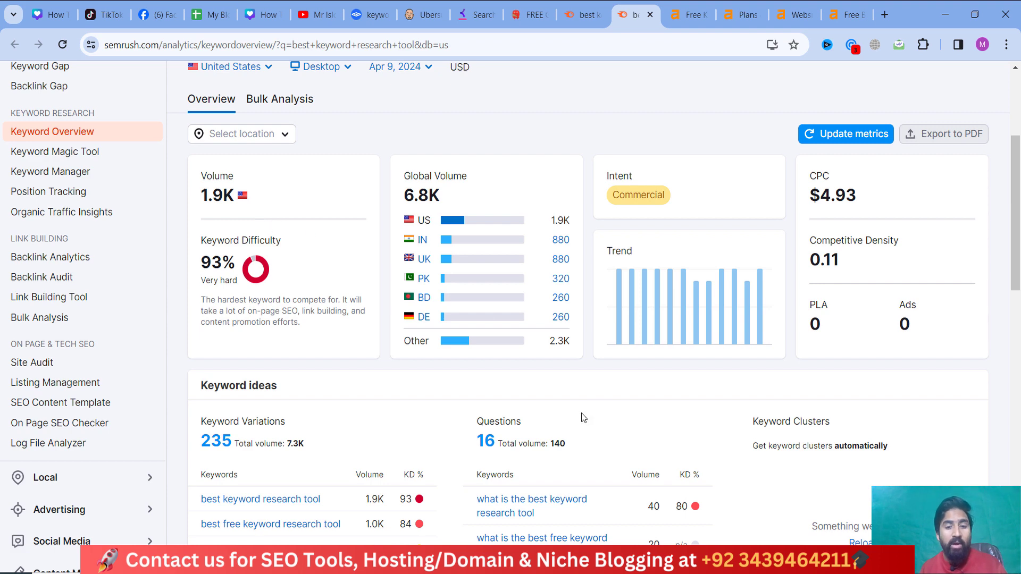
Switch to the PowerPoint presentation and make the "Google trends" entry in the keyword tools list bold.
mouse_move(457, 565)
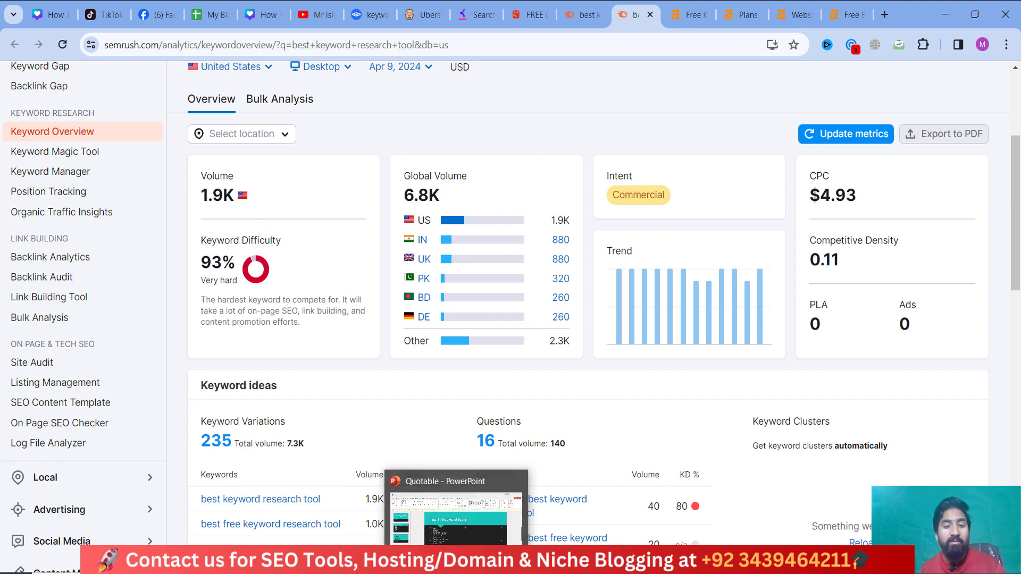
click(457, 516)
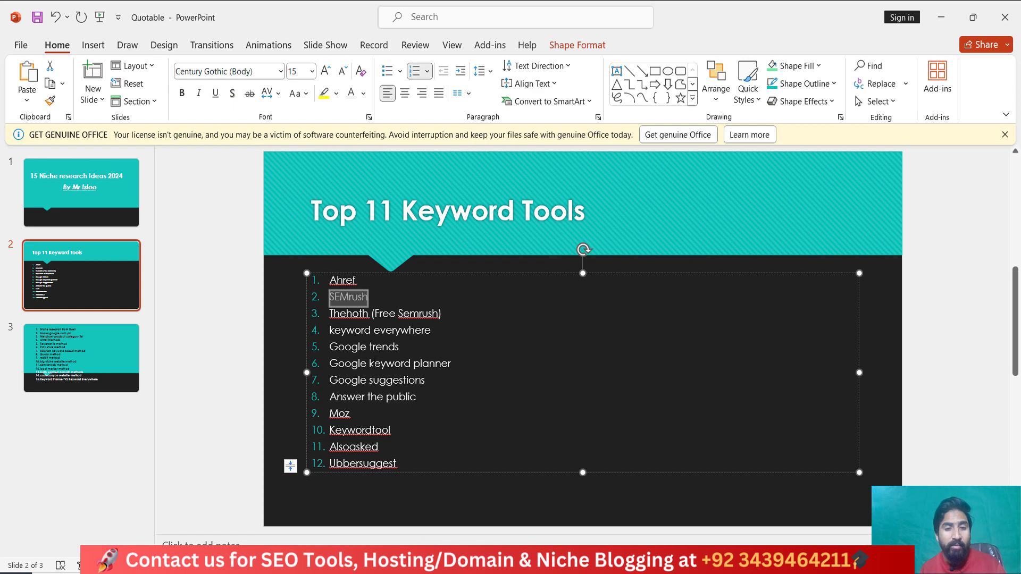
drag(330, 347, 447, 349)
key(ctrl+b)
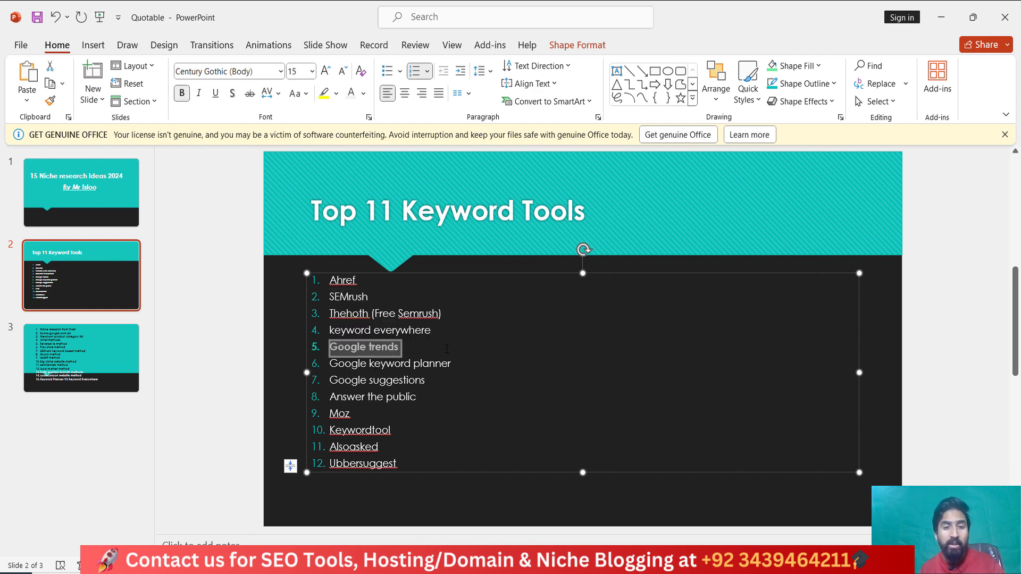
key(Right)
Return to Semrush in the browser and highlight the Global Volume figure and heading, rechecking the searched phrase.
key(alt+Tab)
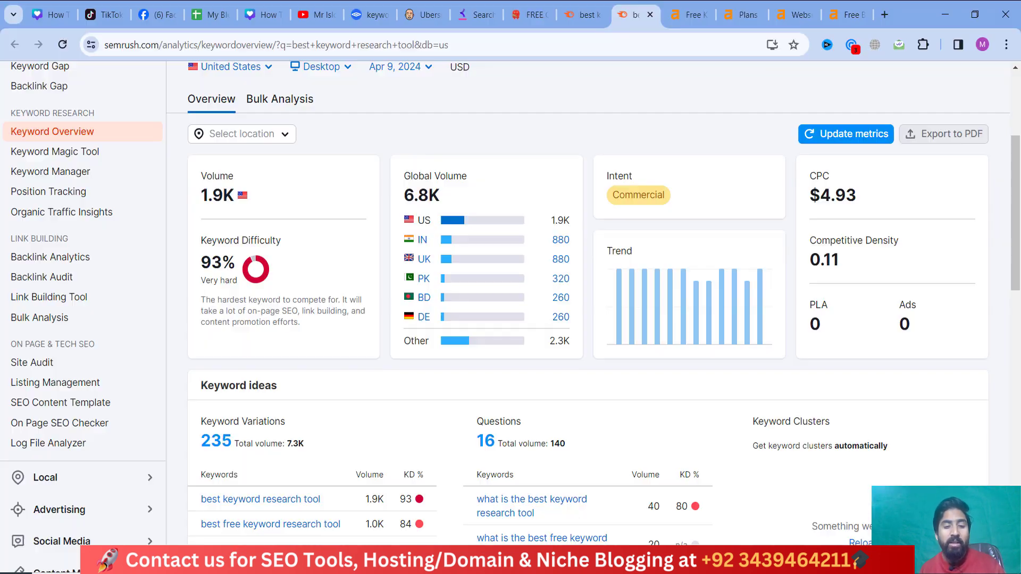
scroll(311, 225, up, 3)
scroll(351, 169, up, 2)
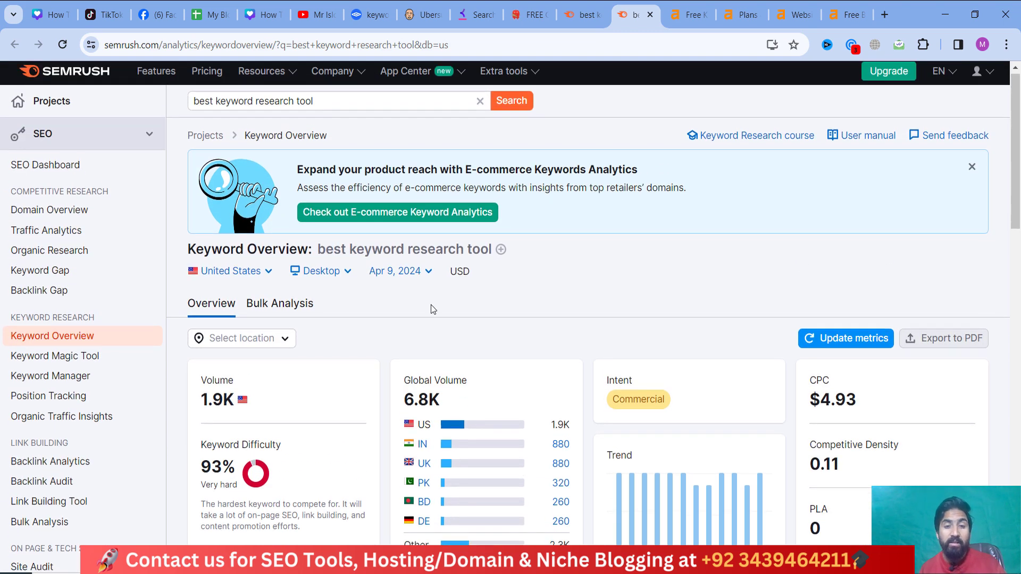
scroll(425, 307, down, 4)
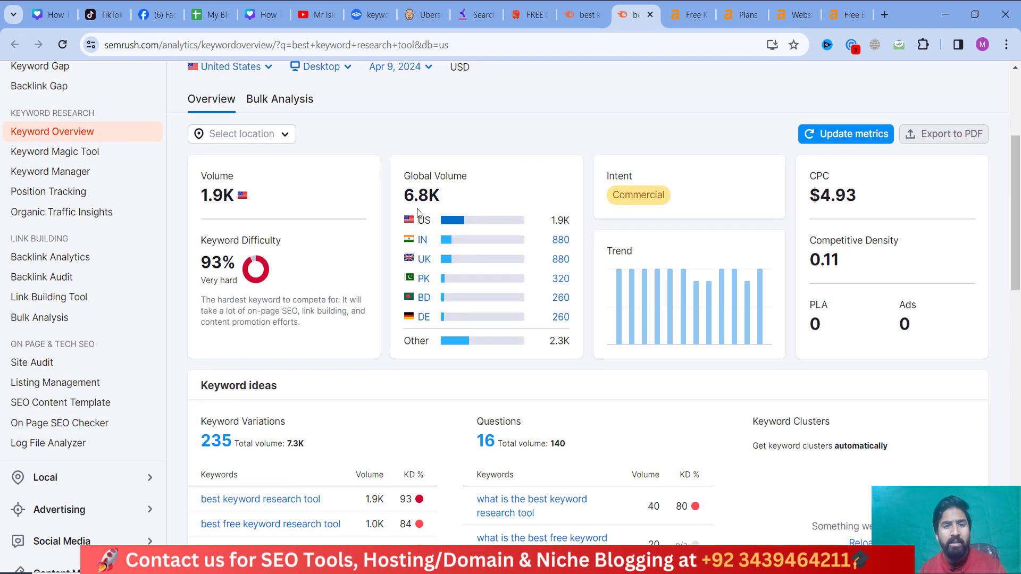
drag(402, 193, 452, 195)
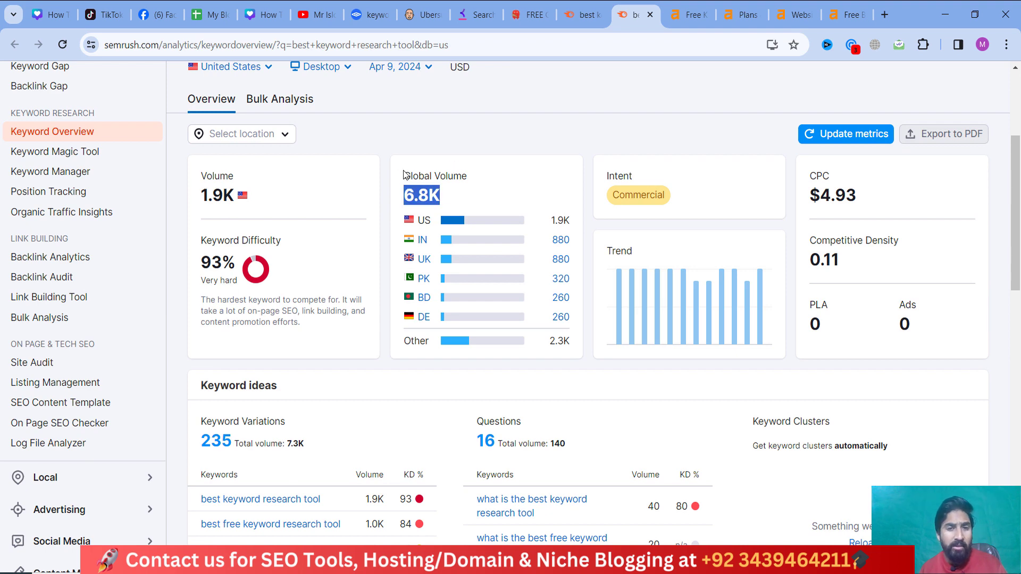
drag(401, 176, 468, 177)
scroll(352, 170, up, 4)
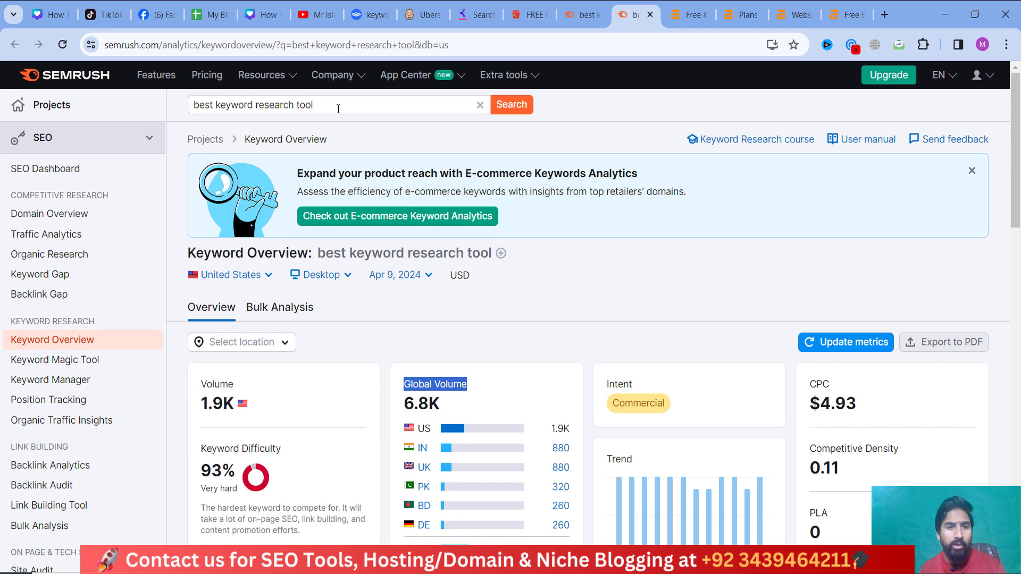
drag(338, 108, 256, 106)
click(590, 126)
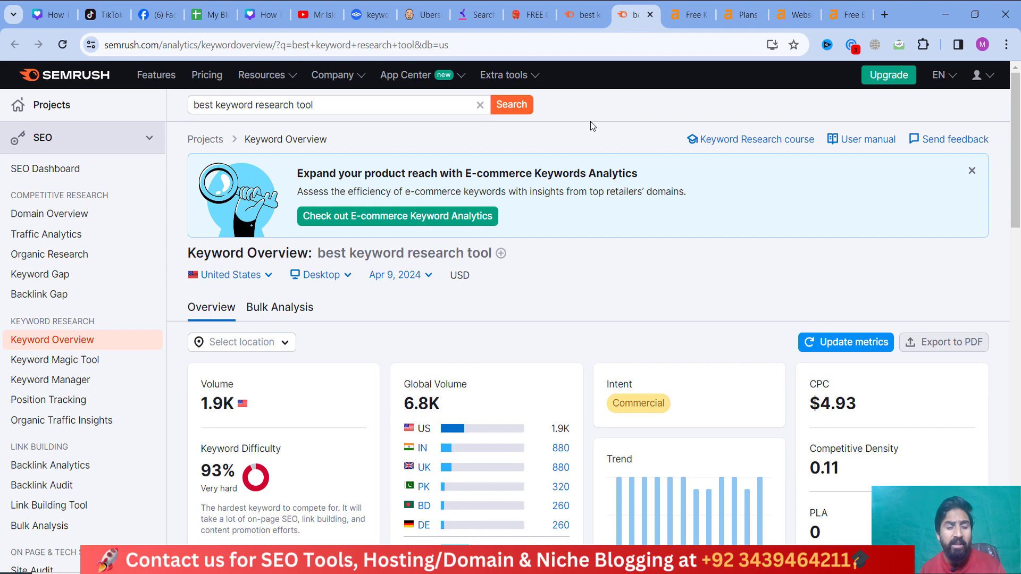
Compare the keyword's United States and Pakistan search volumes in the Global Volume country breakdown.
scroll(430, 218, down, 1)
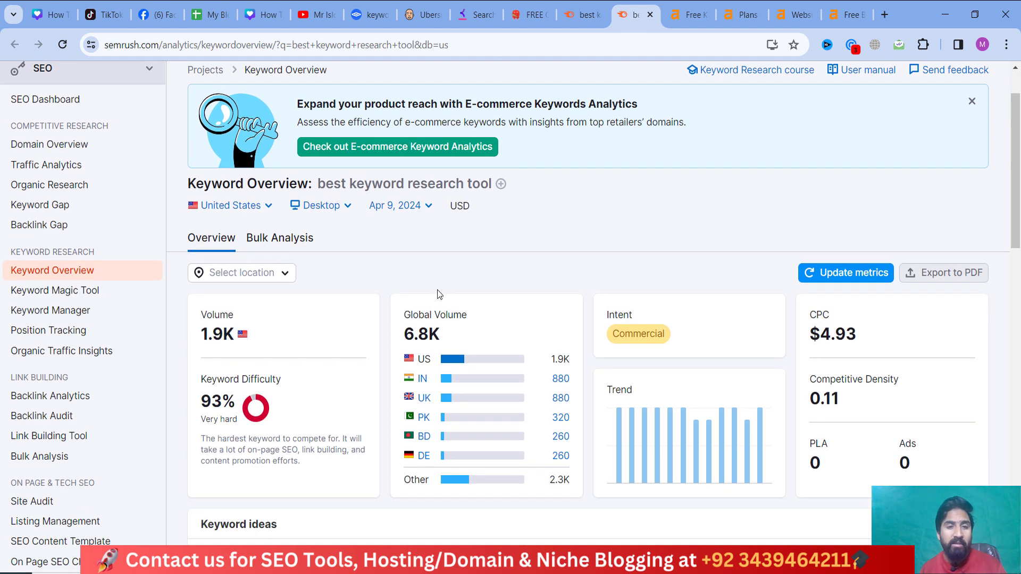
scroll(416, 273, down, 2)
drag(419, 221, 566, 220)
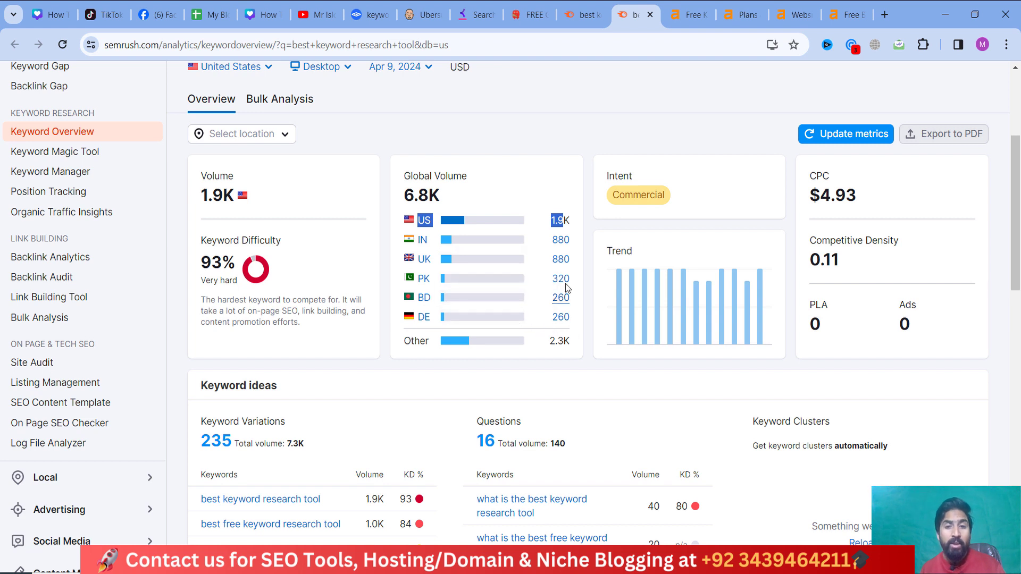
drag(570, 280, 550, 285)
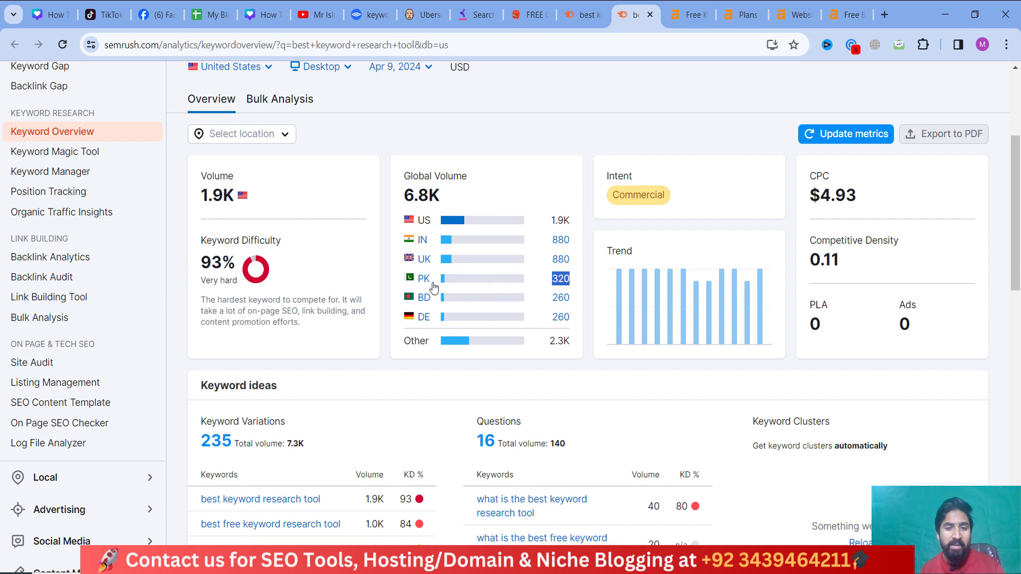
double_click(568, 284)
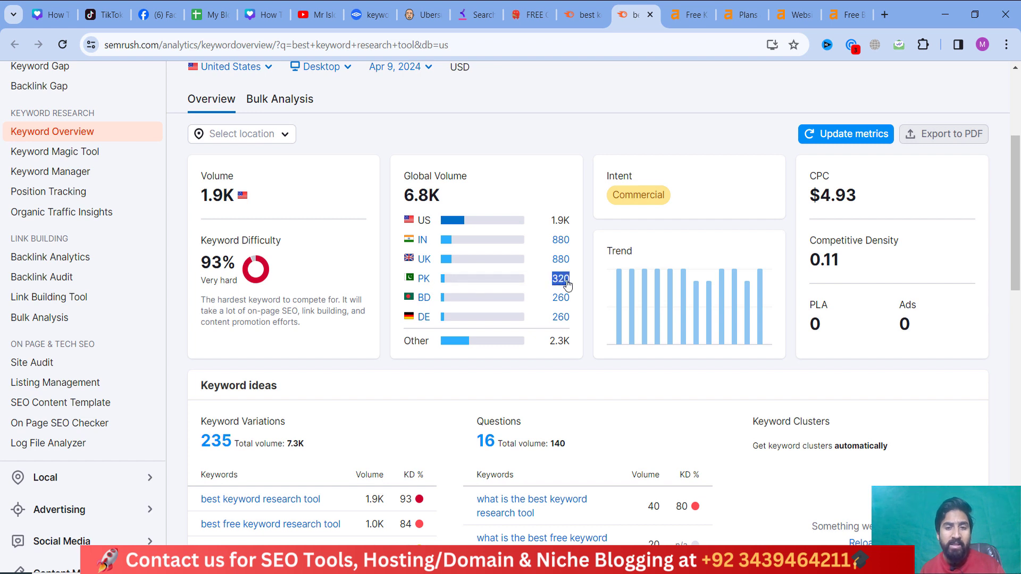
double_click(563, 287)
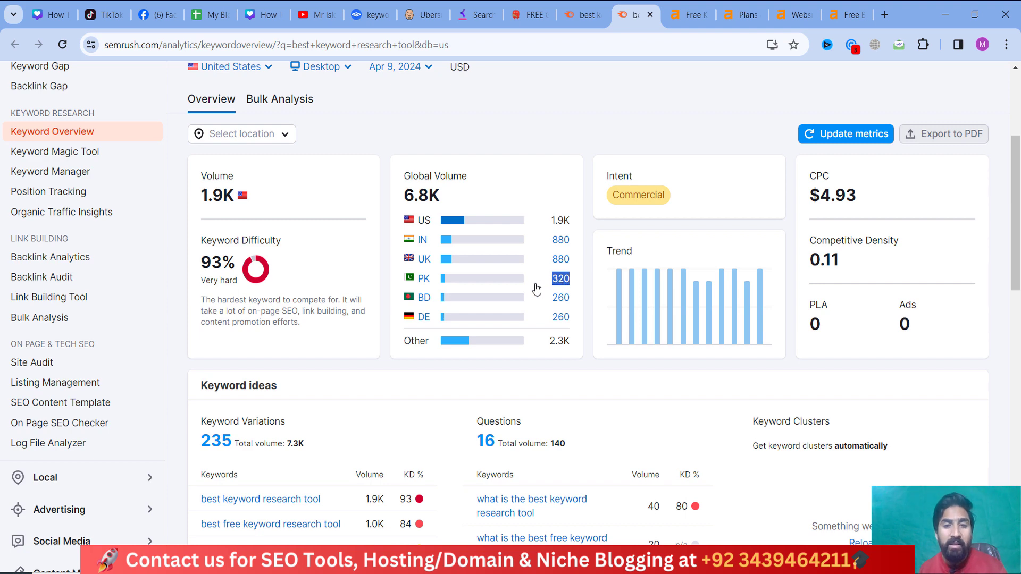
drag(570, 224, 551, 223)
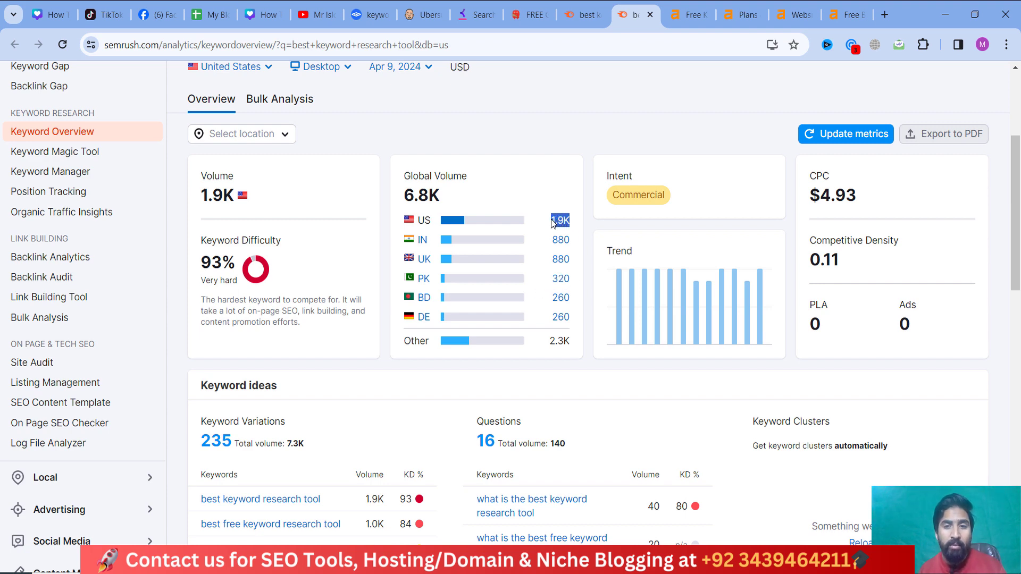
Recheck the searched keyword phrase, then highlight the US row and its search volume in the Global Volume card.
scroll(359, 218, up, 2)
scroll(359, 219, up, 3)
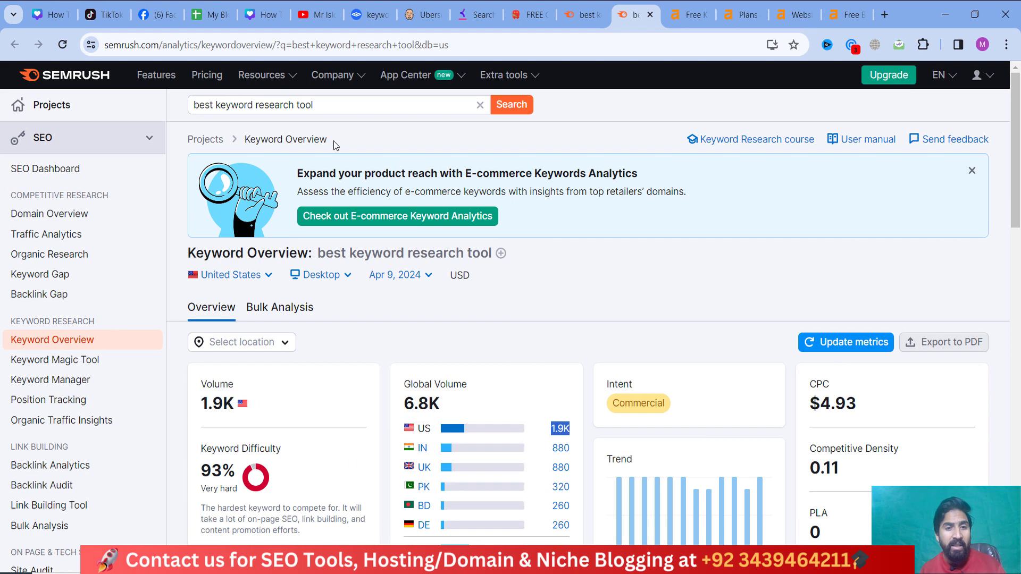
scroll(365, 133, down, 4)
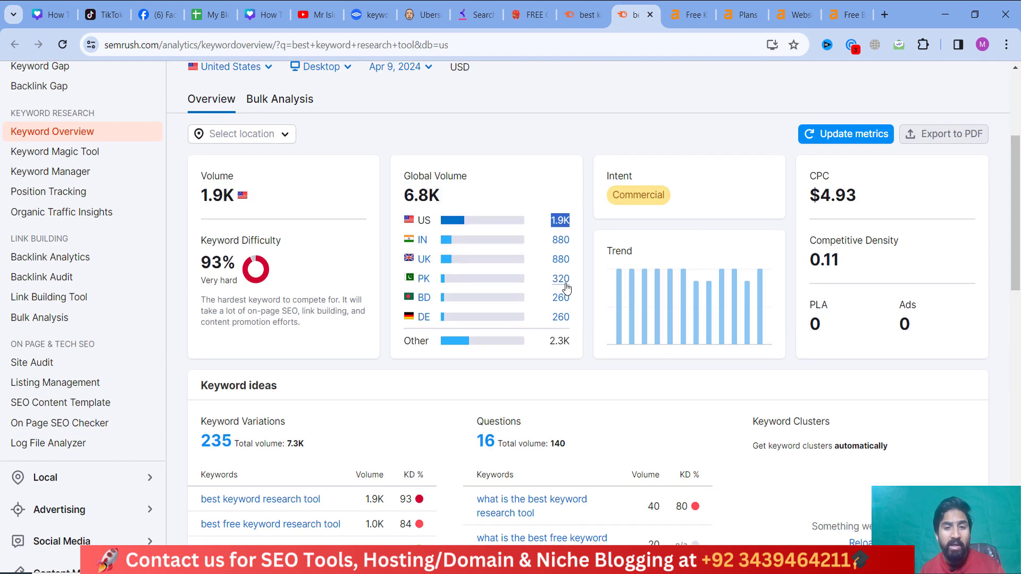
double_click(424, 221)
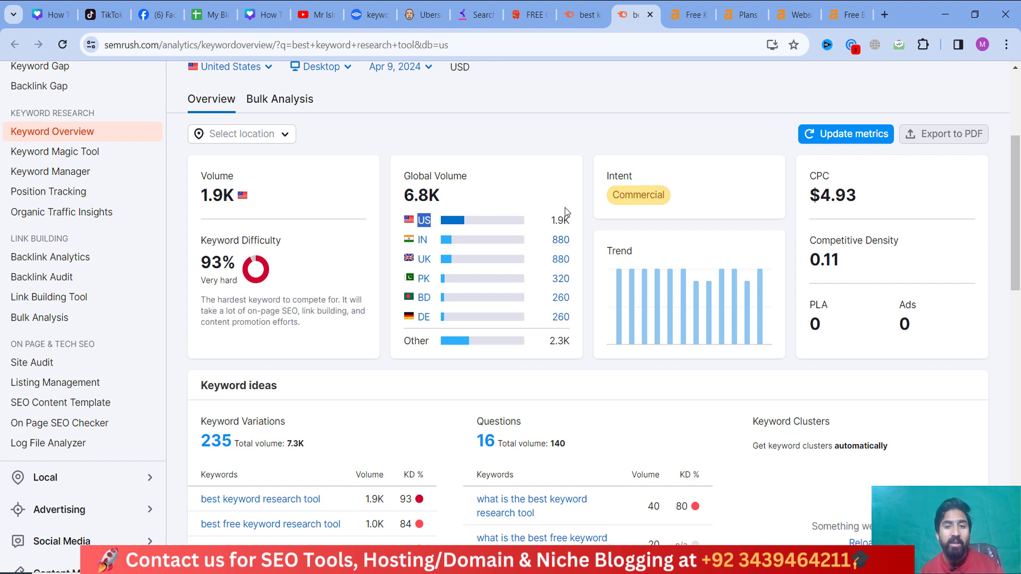
drag(577, 224, 547, 223)
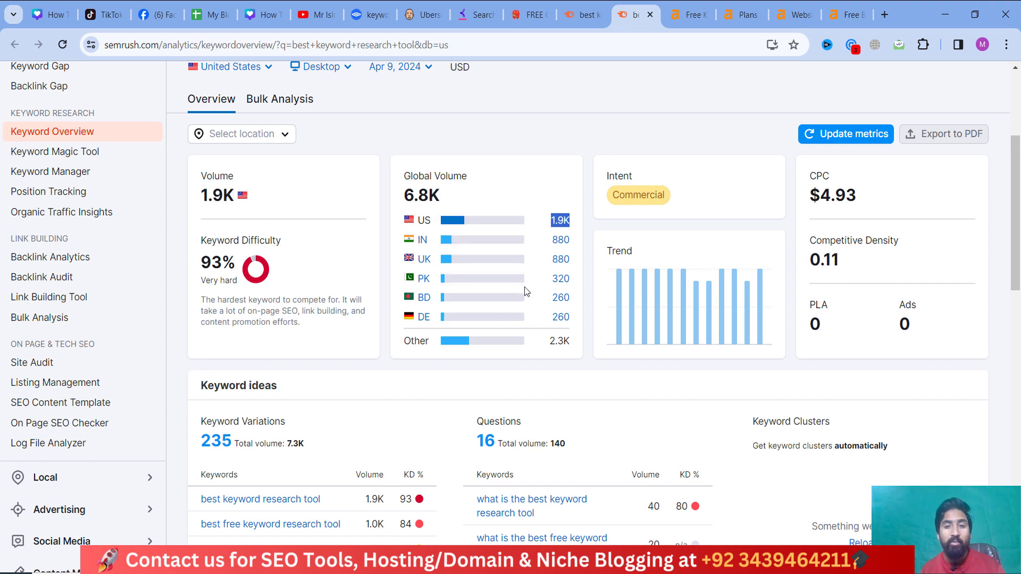
scroll(460, 252, up, 1)
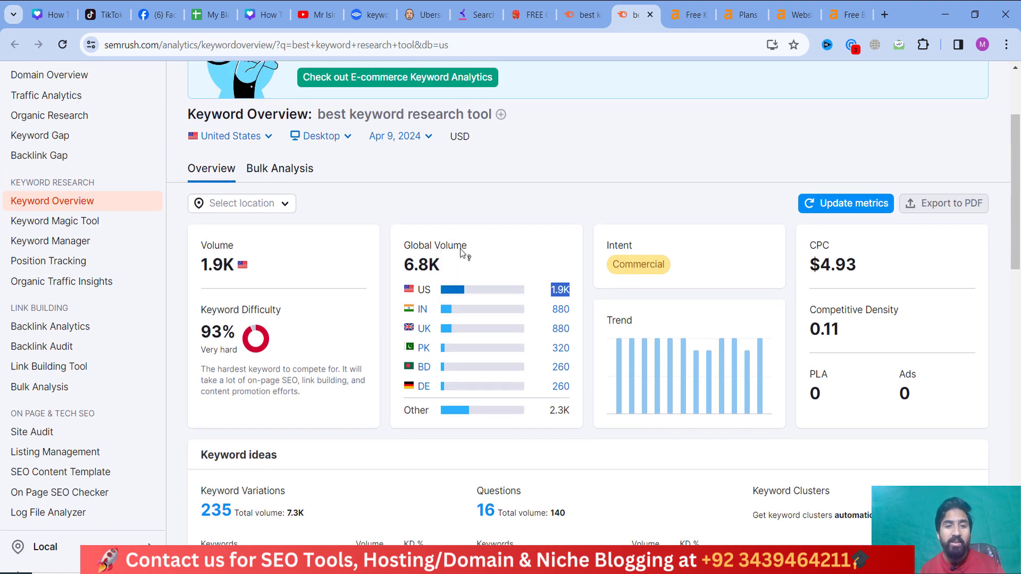
scroll(488, 248, down, 1)
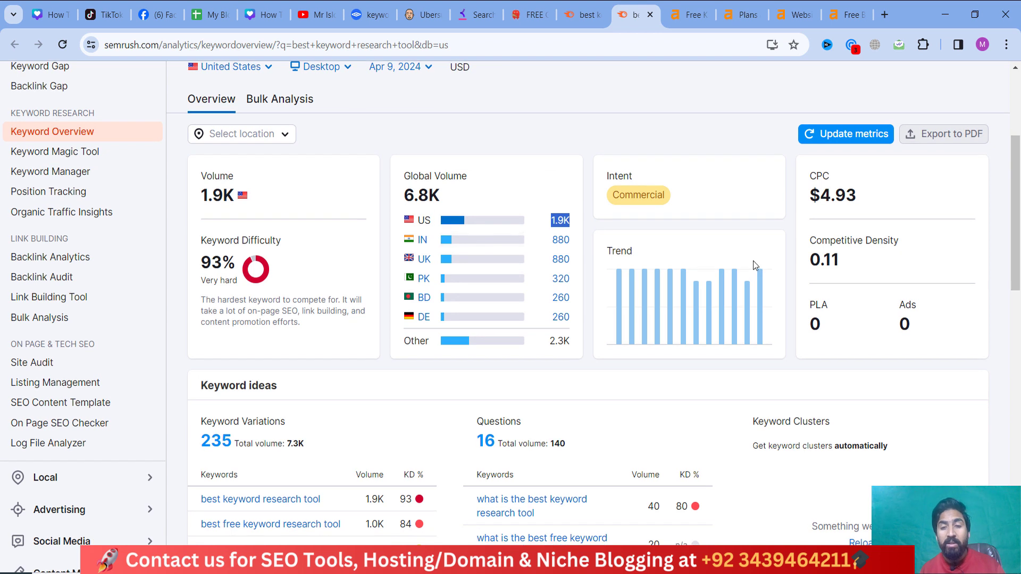
Look over the Trend chart, then review the Volume and Keyword Difficulty card.
drag(595, 272, 729, 309)
click(730, 311)
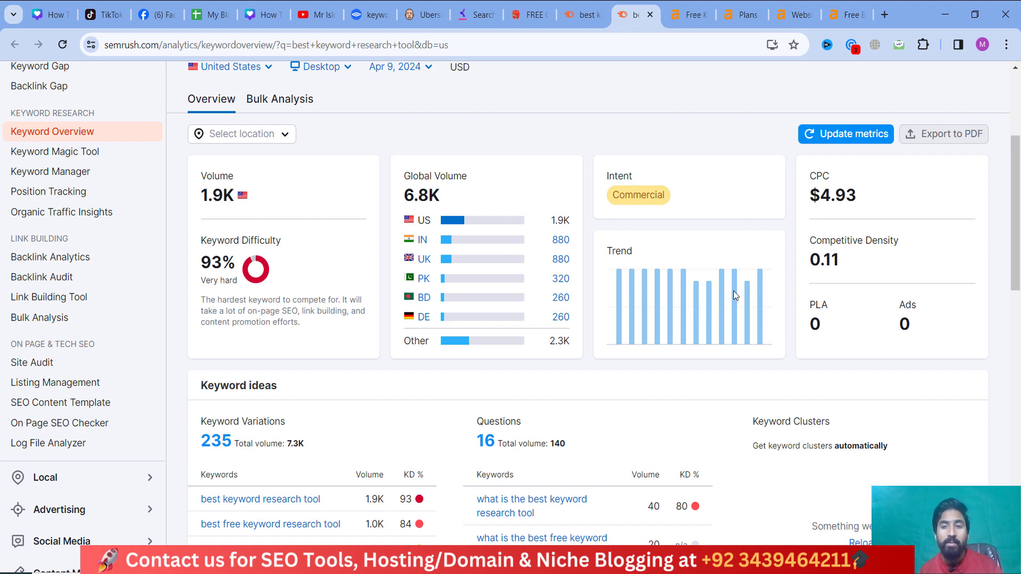
scroll(733, 292, down, 3)
scroll(374, 234, up, 2)
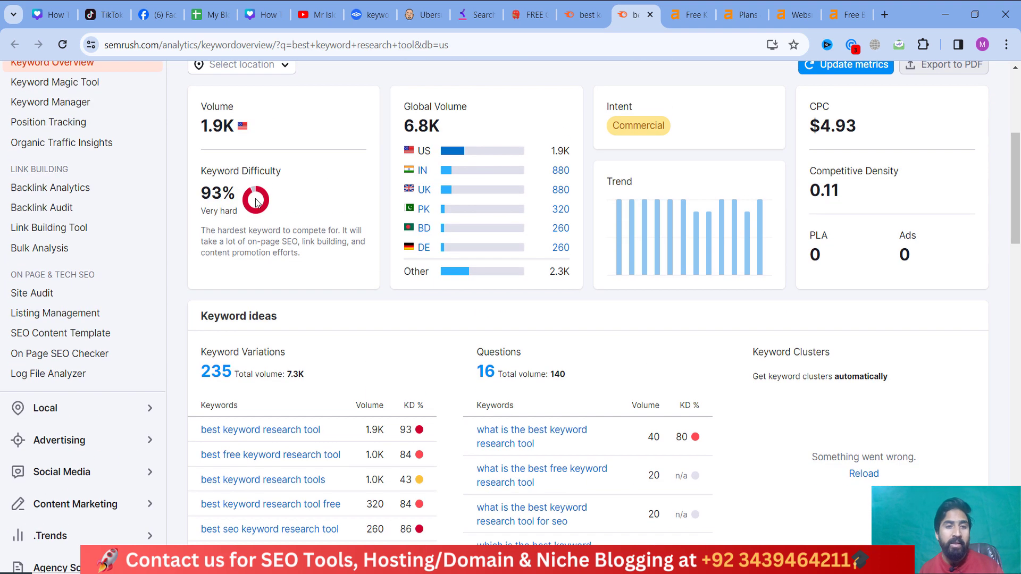
drag(285, 171, 202, 105)
click(271, 174)
Examine the Questions list and its total volume under Keyword ideas, then select the searched phrase in the keyword search field.
scroll(284, 185, down, 3)
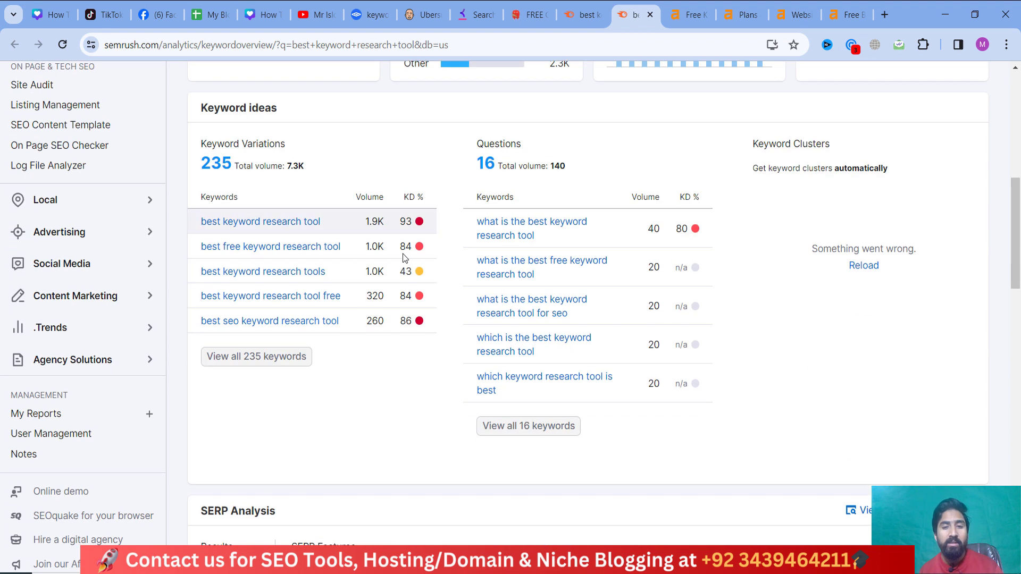
drag(476, 144, 535, 148)
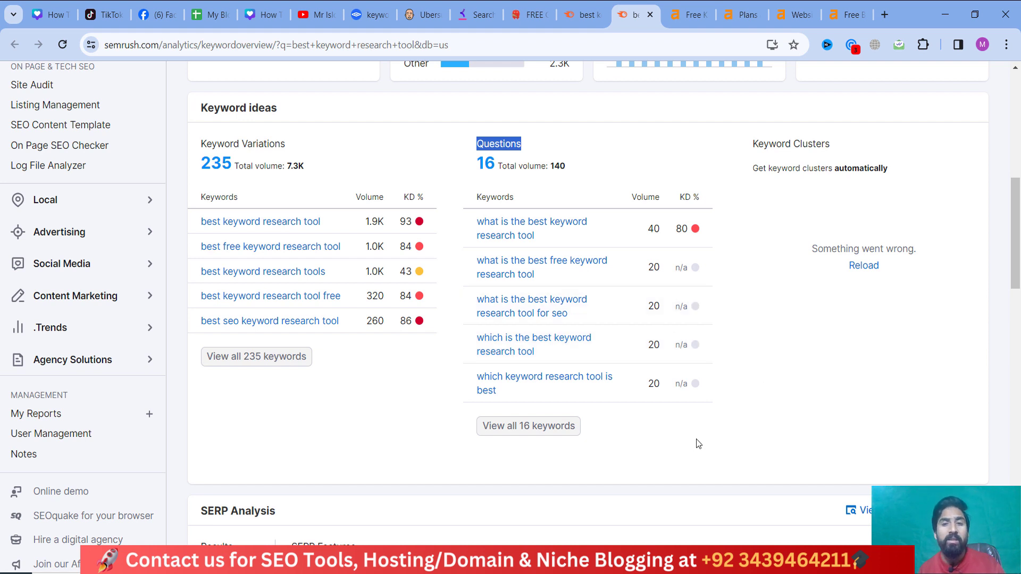
drag(518, 169, 567, 168)
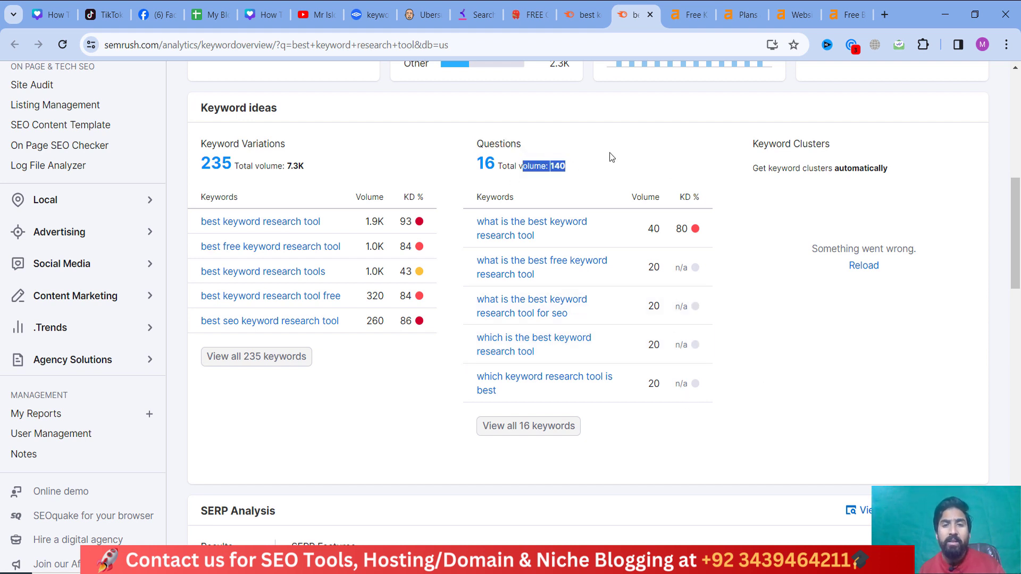
click(553, 182)
drag(468, 196, 617, 356)
click(526, 351)
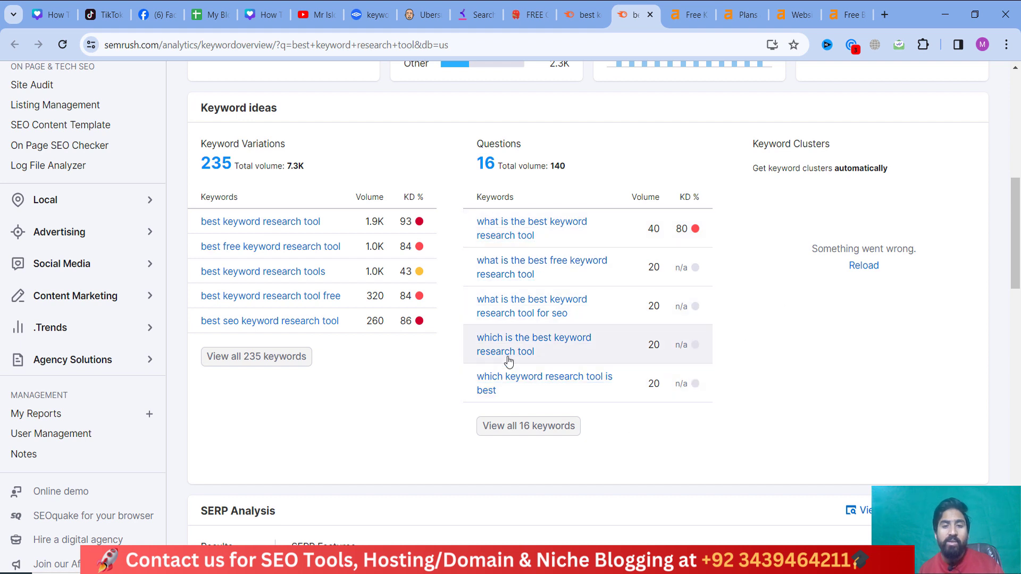
drag(558, 146, 452, 143)
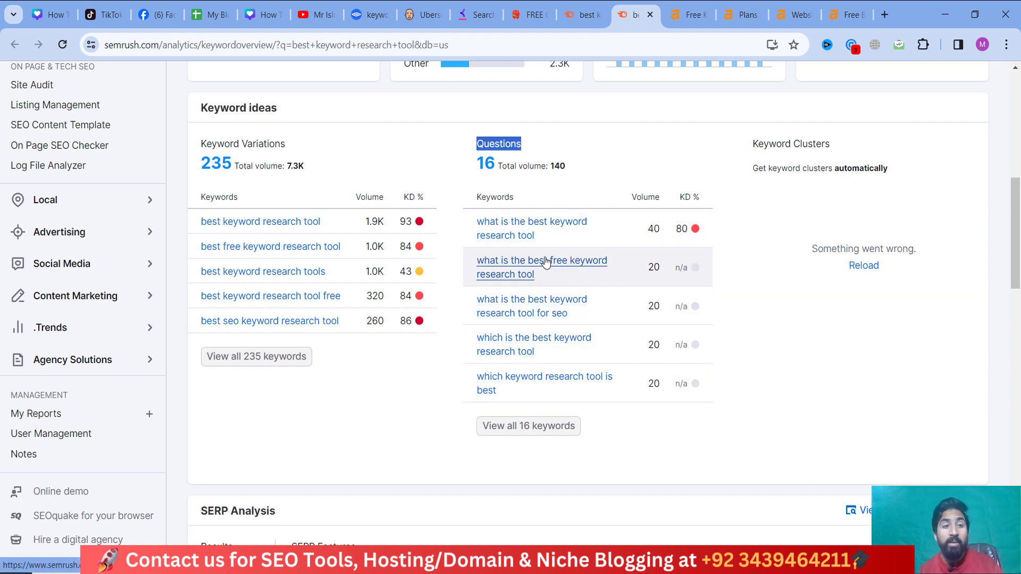
scroll(556, 263, up, 7)
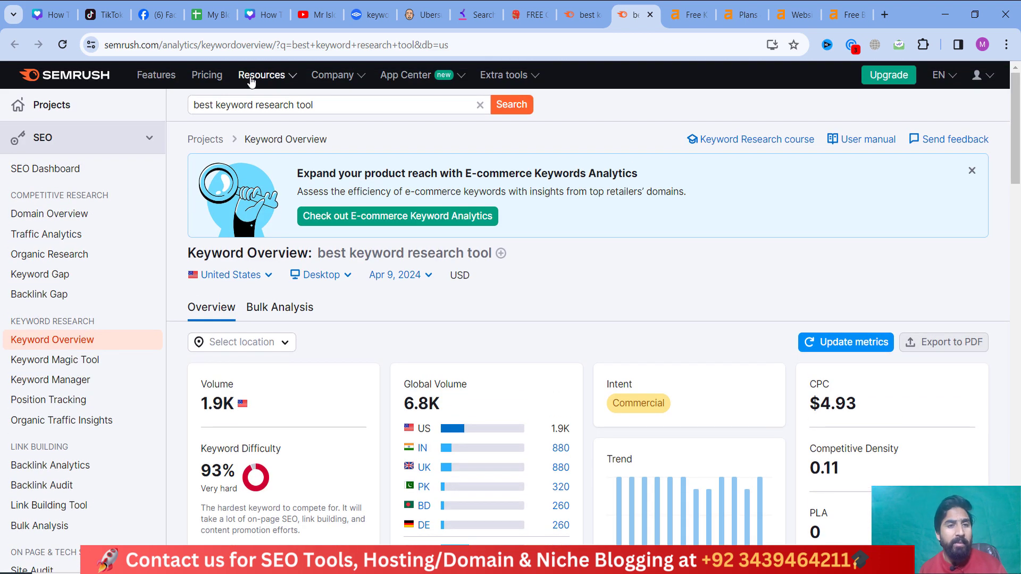
triple_click(321, 109)
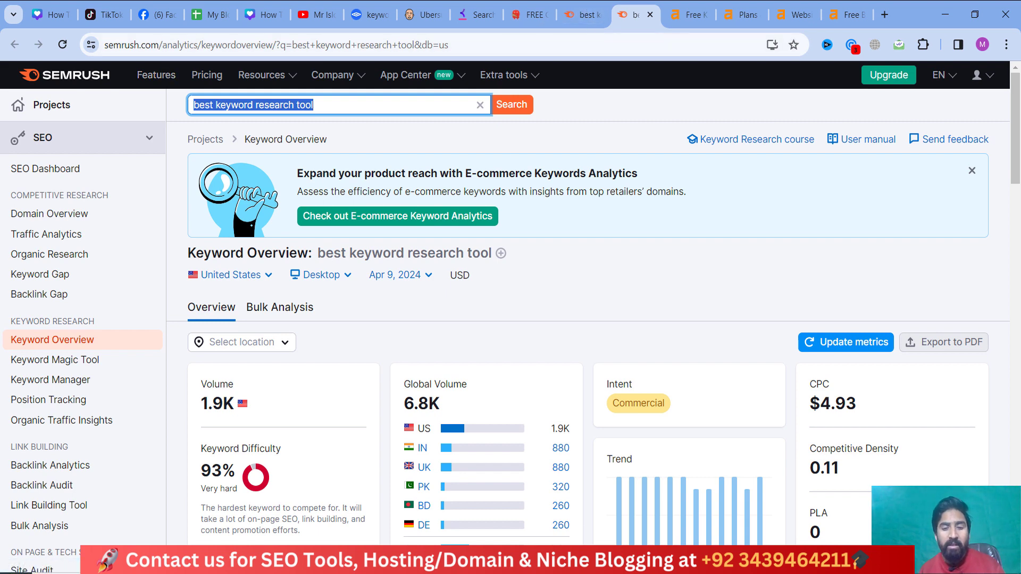
Switch back to the PowerPoint presentation and make the "Thehoth (Free Semrush)" entry in the tools list bold.
key(alt+Tab)
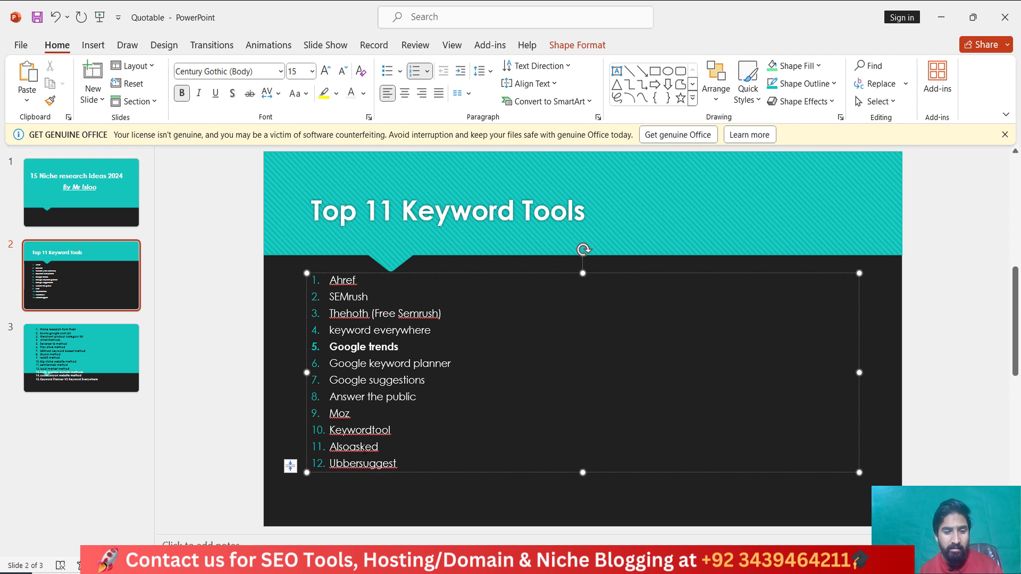
double_click(362, 447)
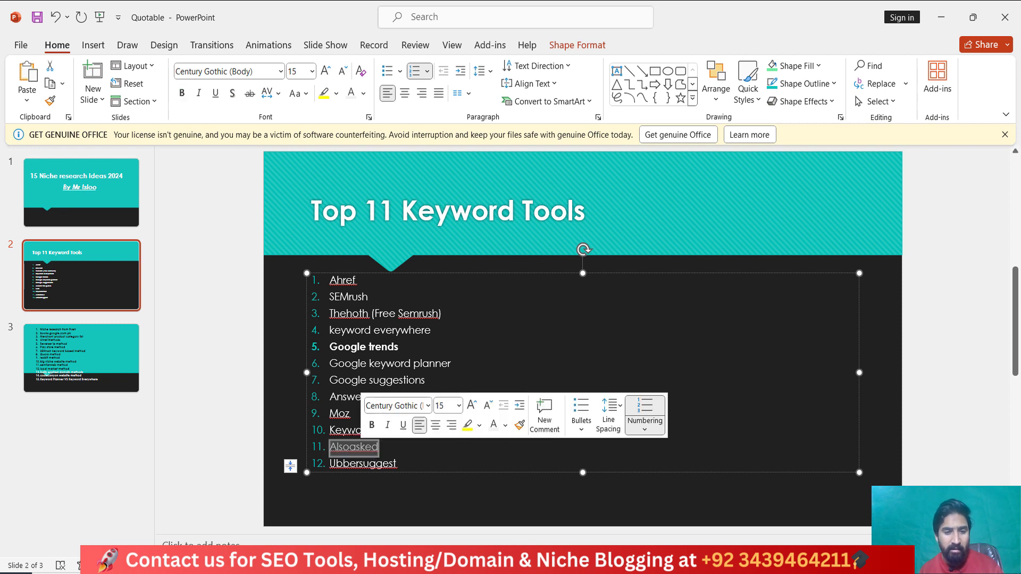
click(347, 428)
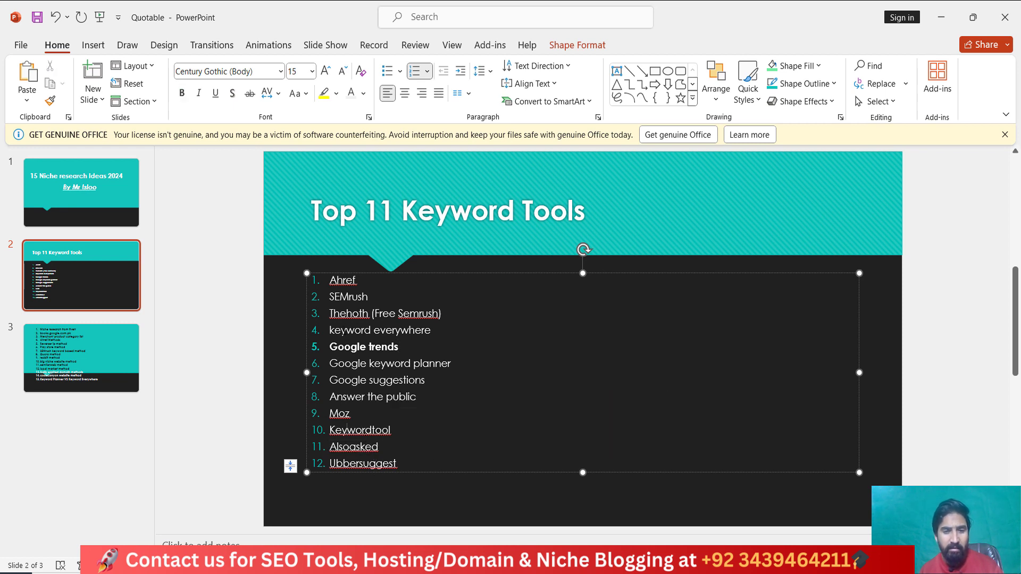
triple_click(351, 319)
key(ctrl+b)
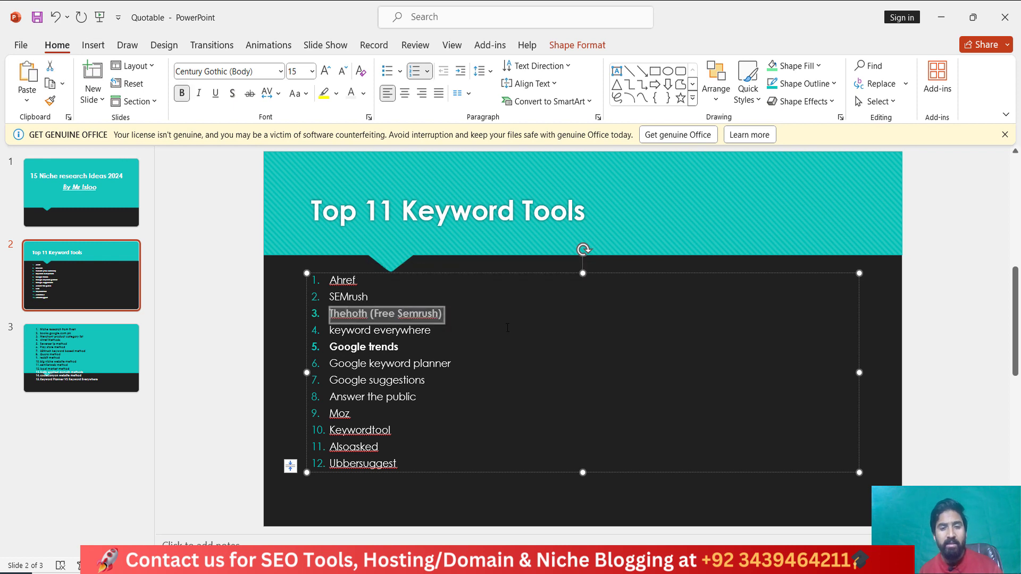
click(489, 330)
triple_click(351, 317)
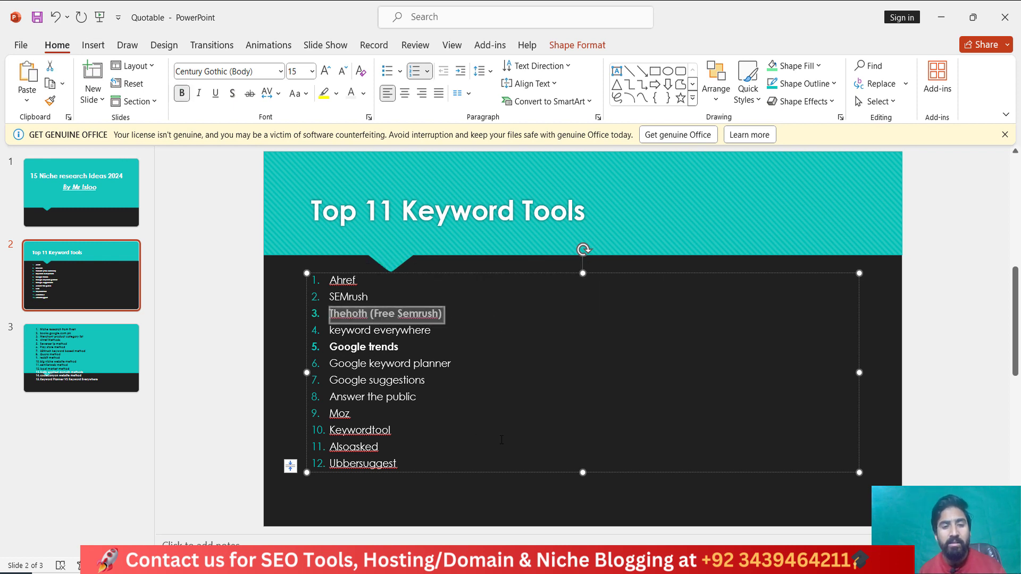
Switch to Chrome and bring up The HOTH's free Google Keyword Planner Tool page.
key(alt+Tab)
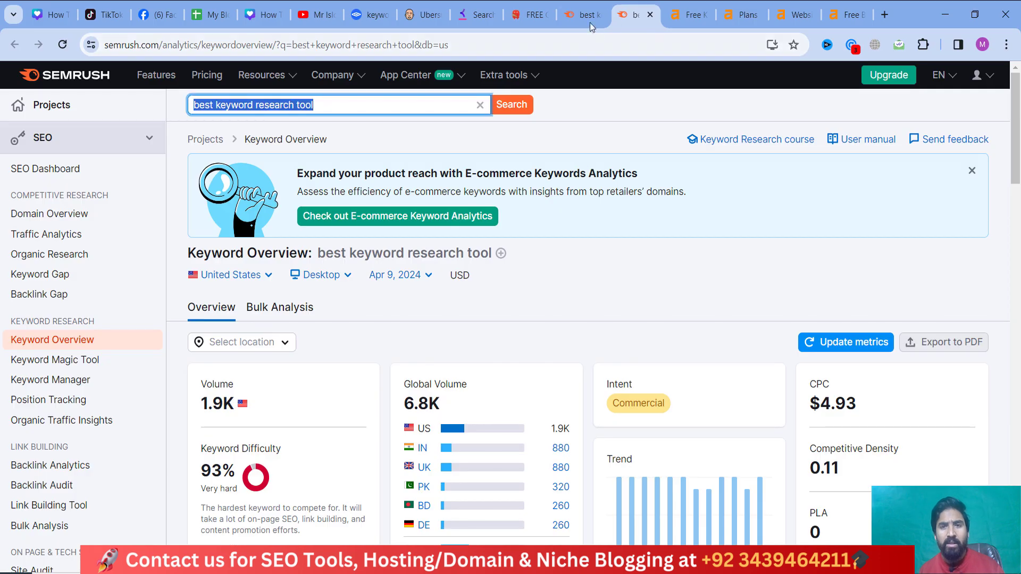
click(534, 8)
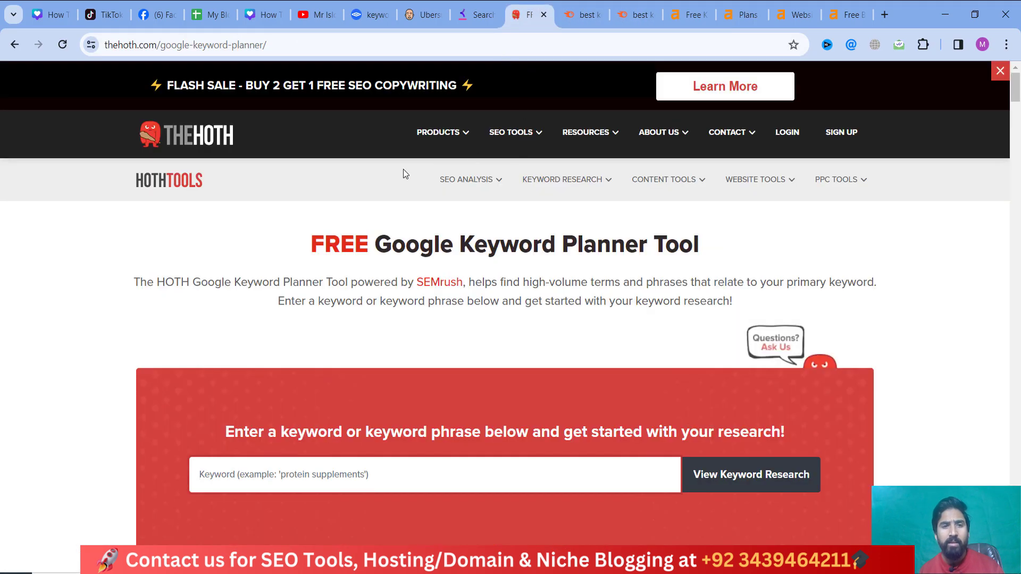
click(168, 45)
click(429, 241)
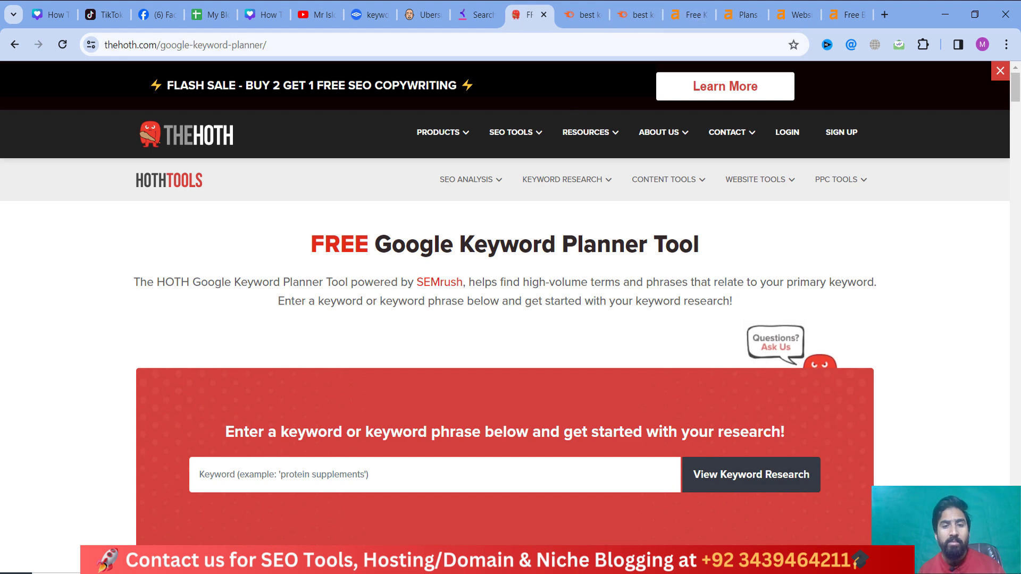
Run keyword research on "how to rank fiverr gigs in pakistan" in The HOTH's keyword planner.
click(629, 472)
scroll(563, 346, down, 3)
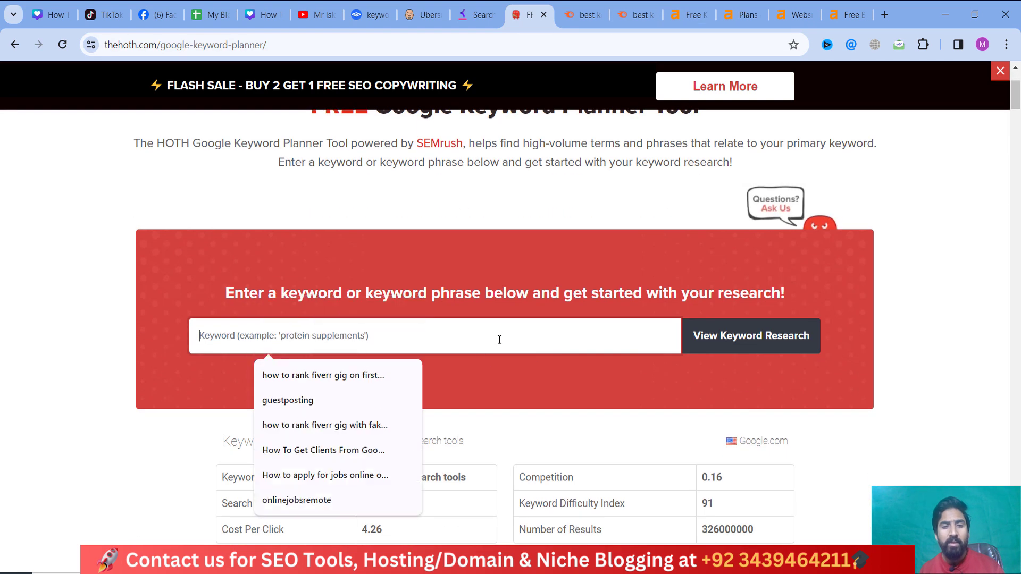
text(how to)
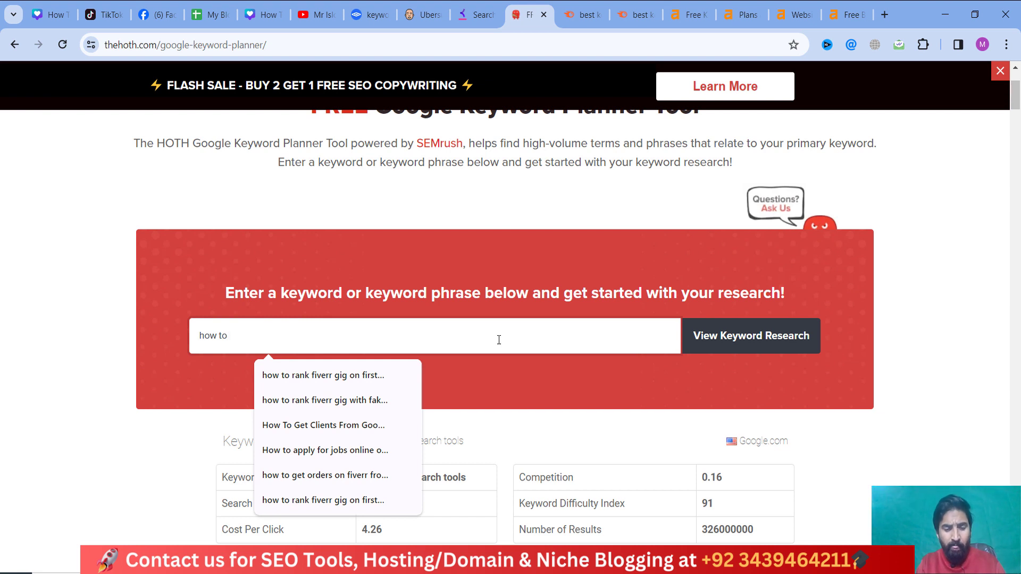
text( rank )
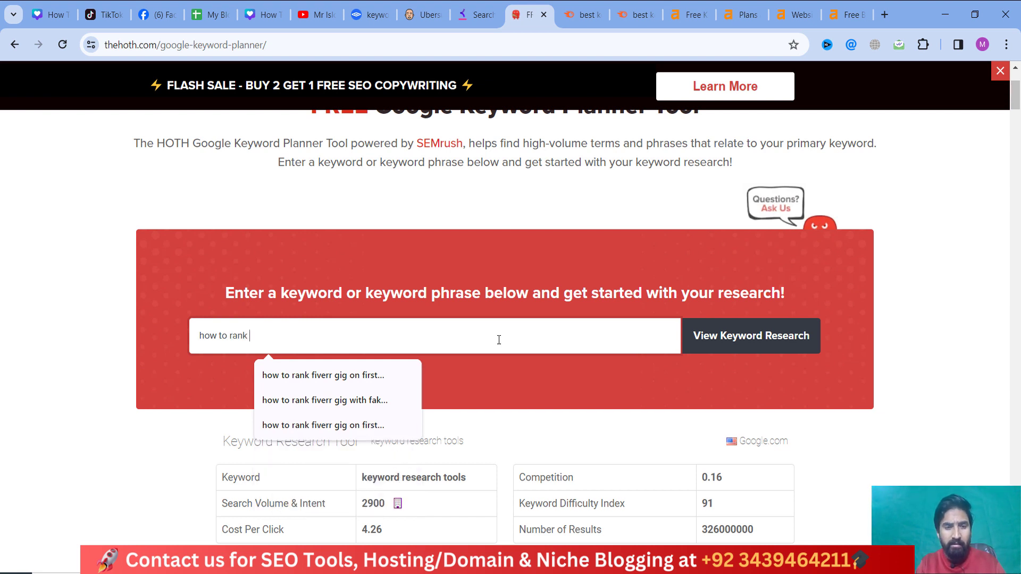
text(fiverr gig)
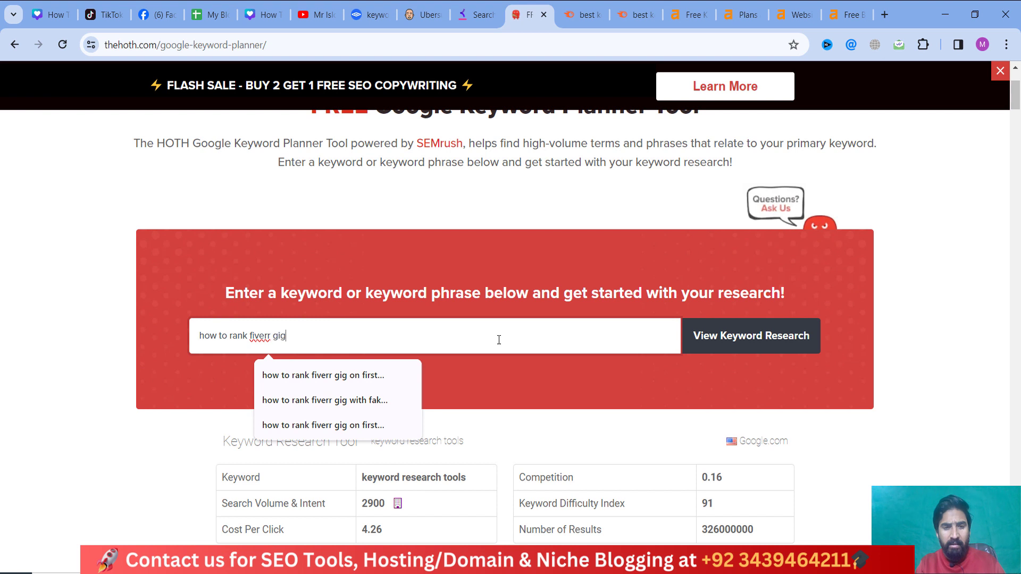
text(s in pakistan)
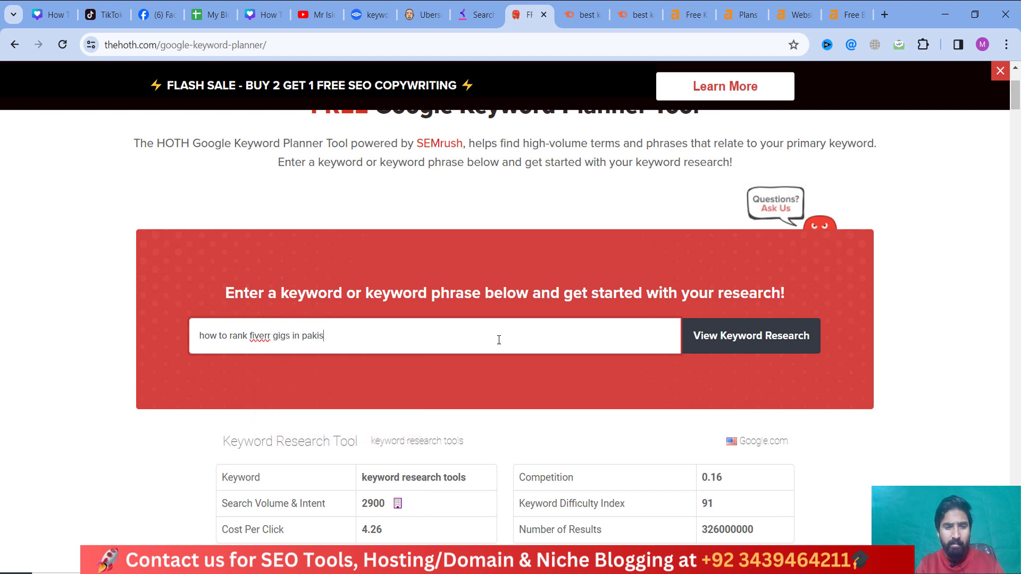
key(Return)
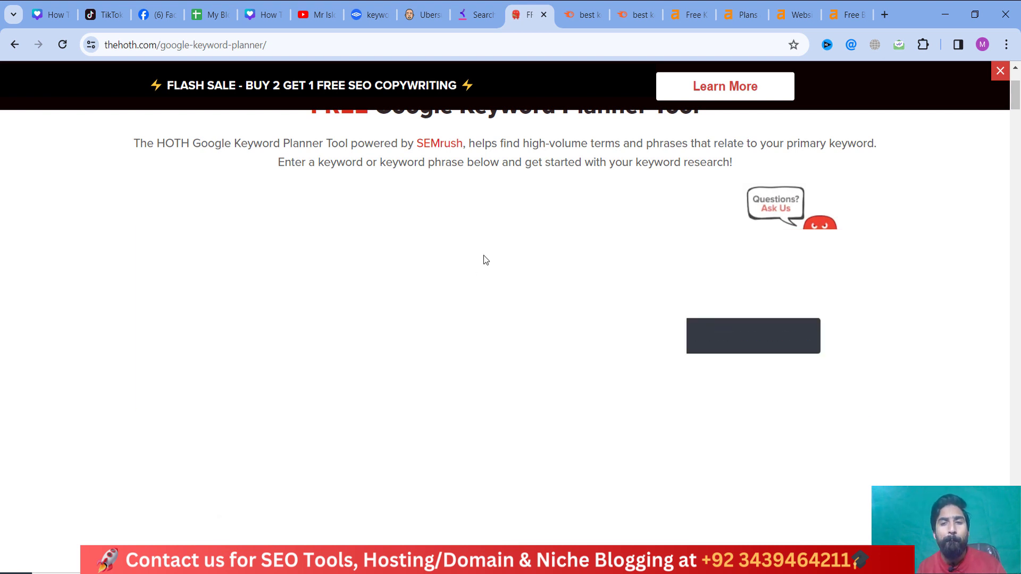
Review the results for the Fiverr phrase and highlight the All Phrase Match Keywords heading.
scroll(480, 251, down, 3)
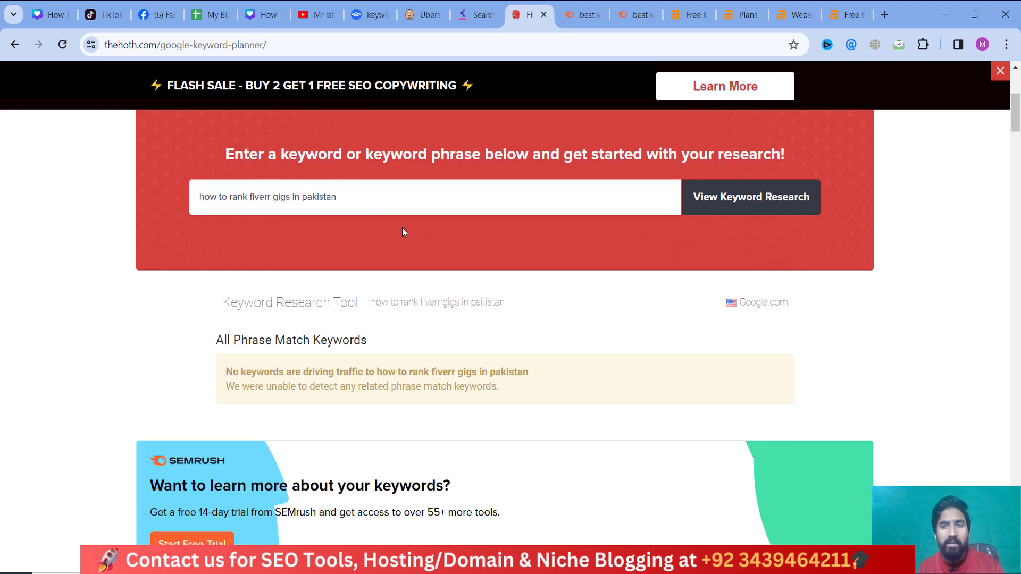
scroll(404, 231, down, 4)
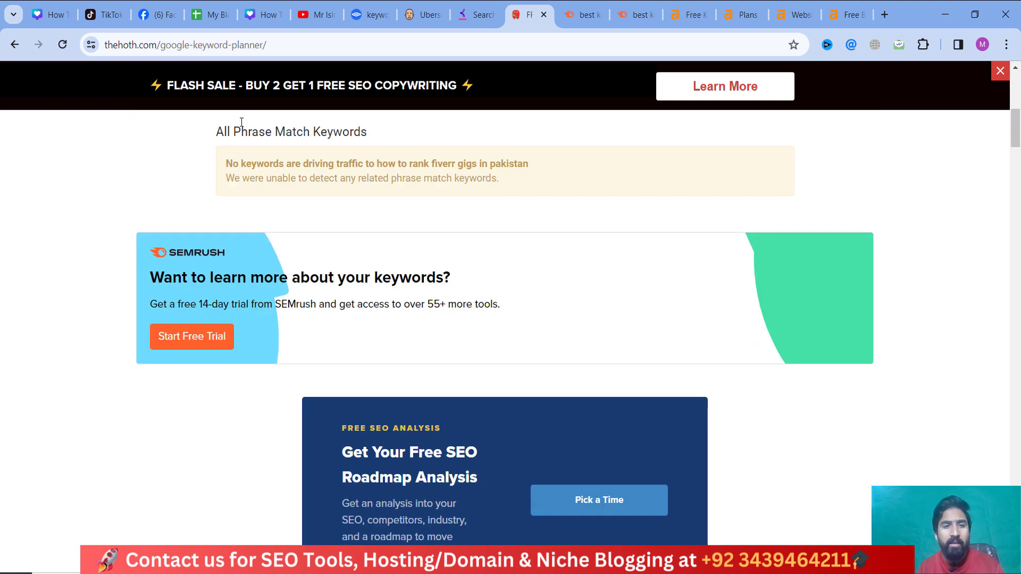
drag(240, 131, 394, 136)
scroll(372, 266, down, 10)
scroll(359, 325, up, 10)
scroll(359, 314, up, 5)
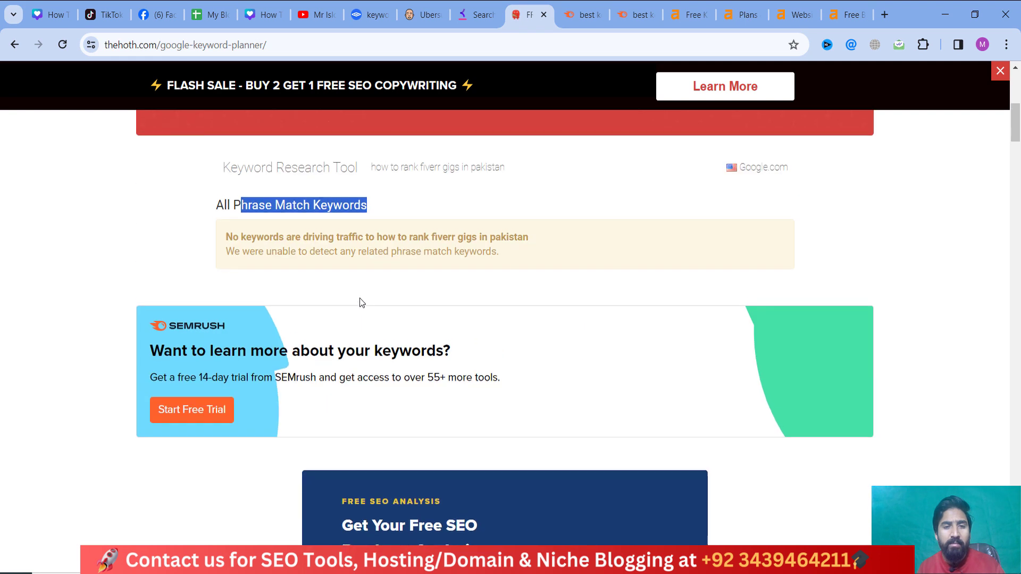
Replace the searched phrase with "tiktok video downloader" and run the keyword research.
click(301, 266)
drag(293, 265, 293, 282)
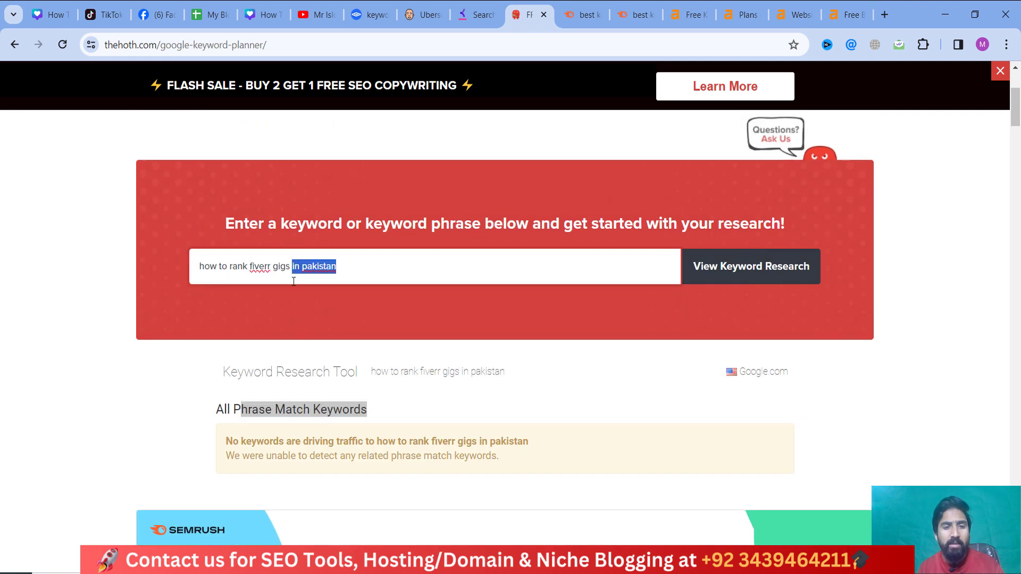
key(BackSpace)
key(ctrl+a)
key(BackSpace)
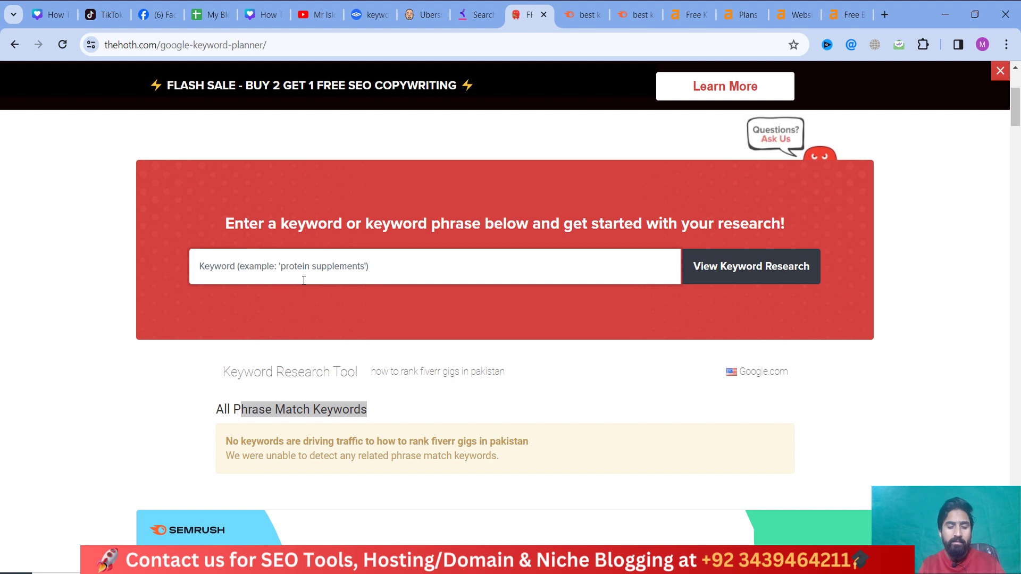
text(best)
key(ctrl+a)
text(tiktok )
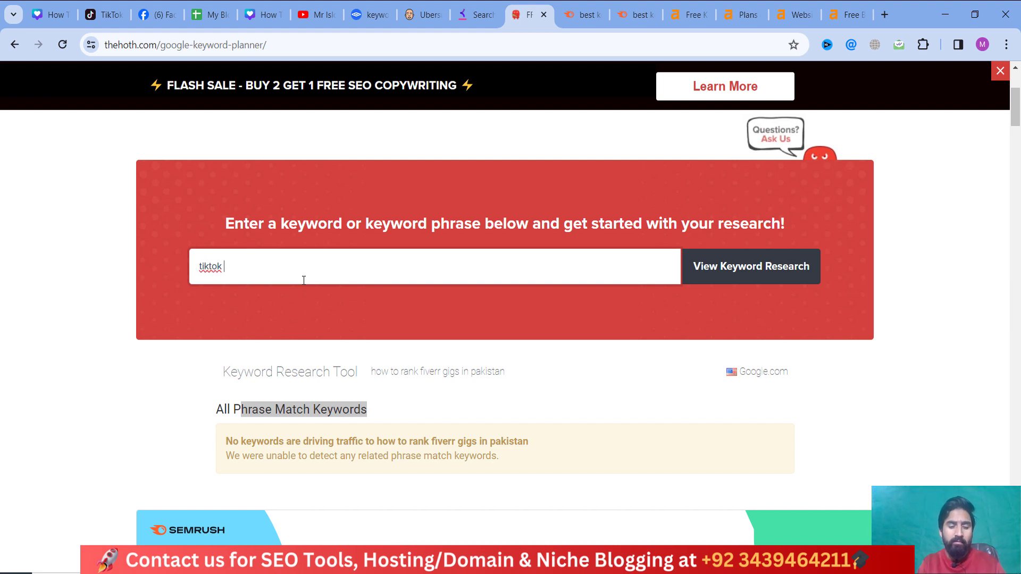
text(video downloader)
key(Return)
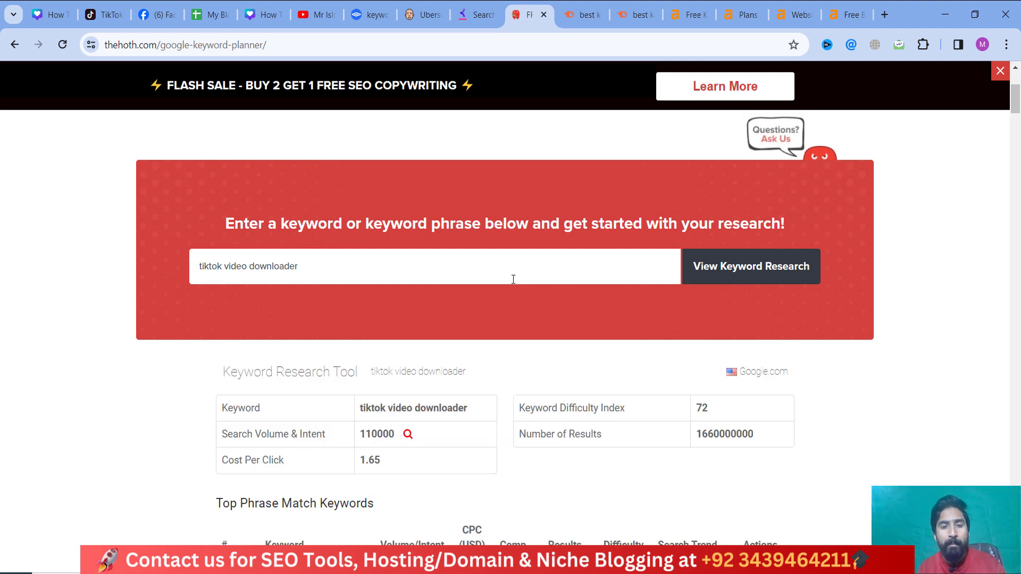
Glance over the new keyword results, then highlight the tool's page heading and its description.
scroll(513, 278, down, 4)
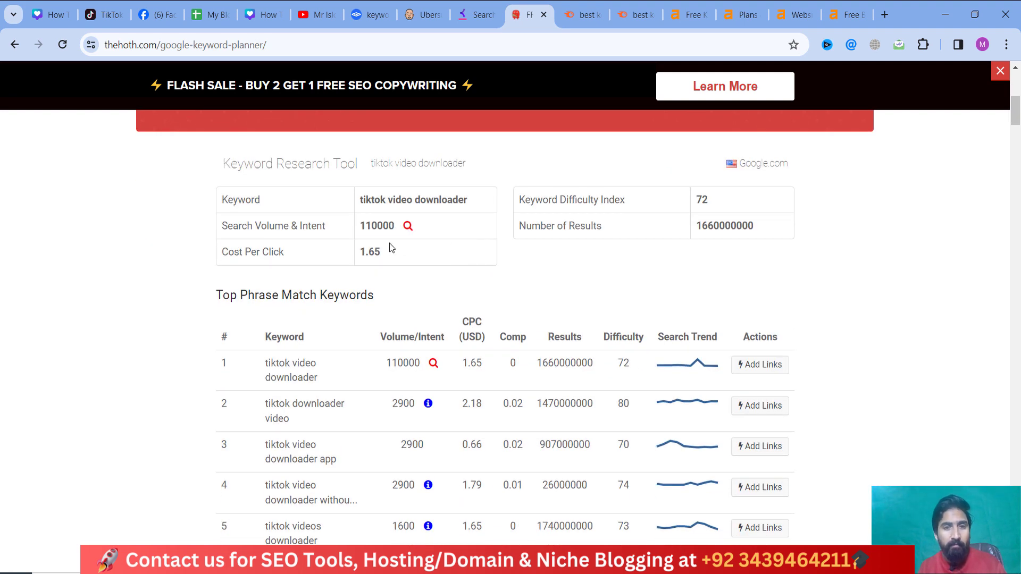
scroll(387, 247, up, 8)
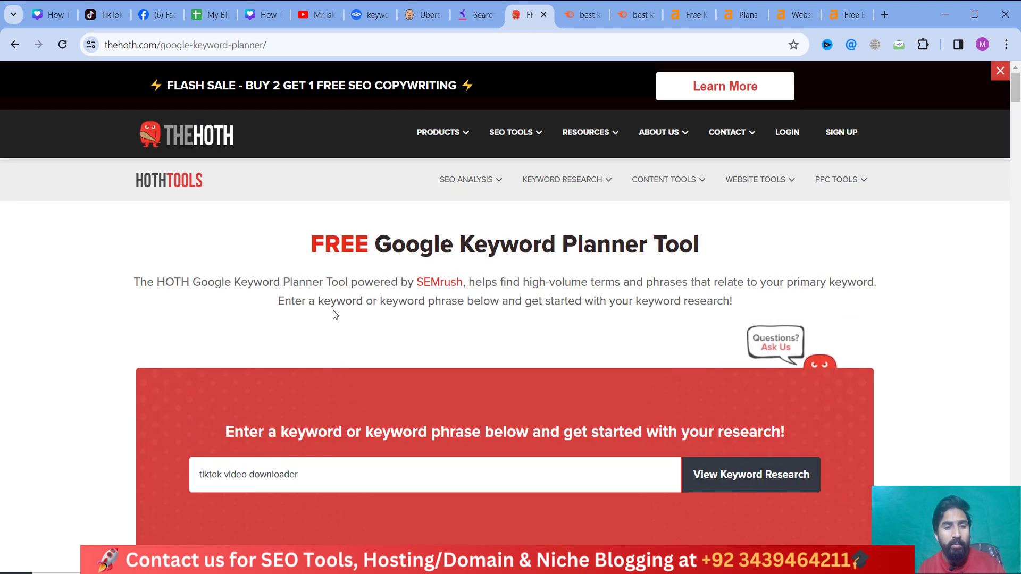
drag(158, 283, 541, 268)
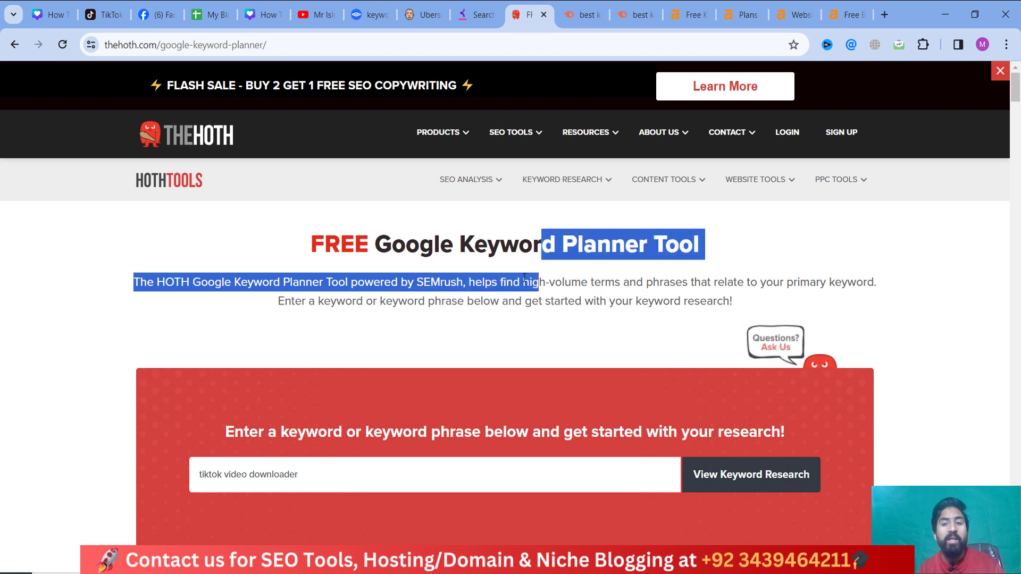
click(524, 277)
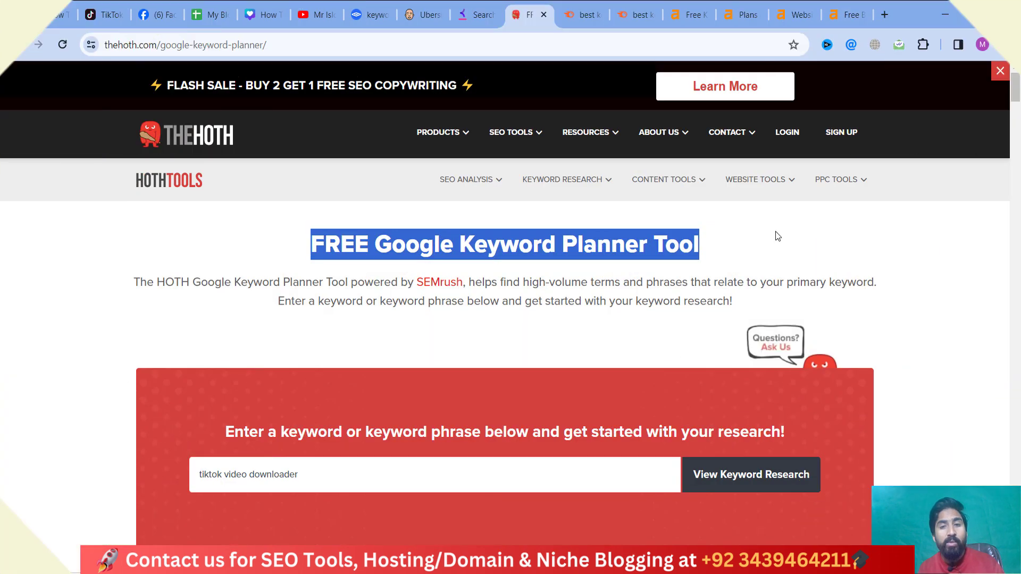
click(562, 294)
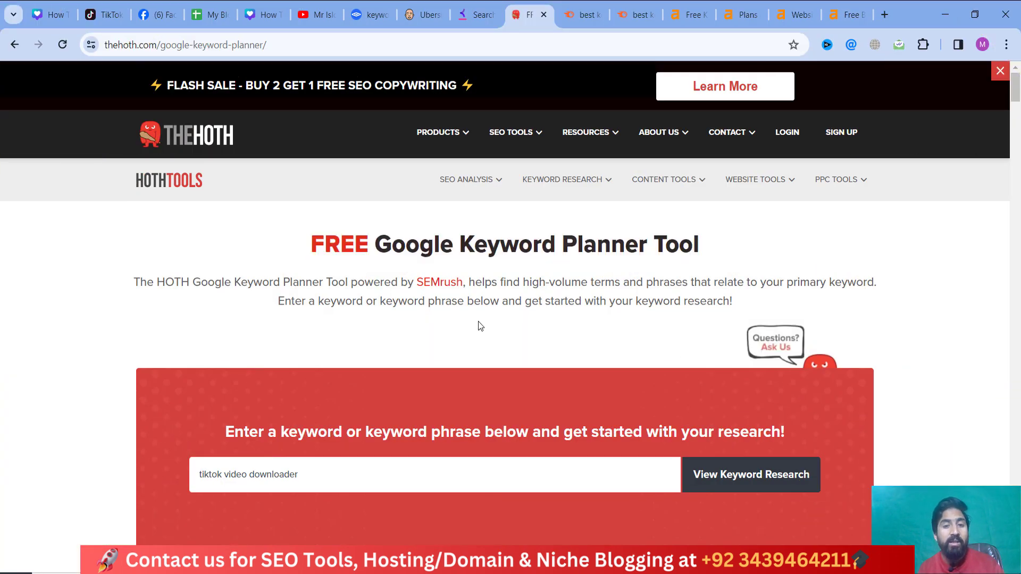
Return to the keyword summary table and highlight its Keyword row and the searched phrase.
scroll(438, 301, down, 3)
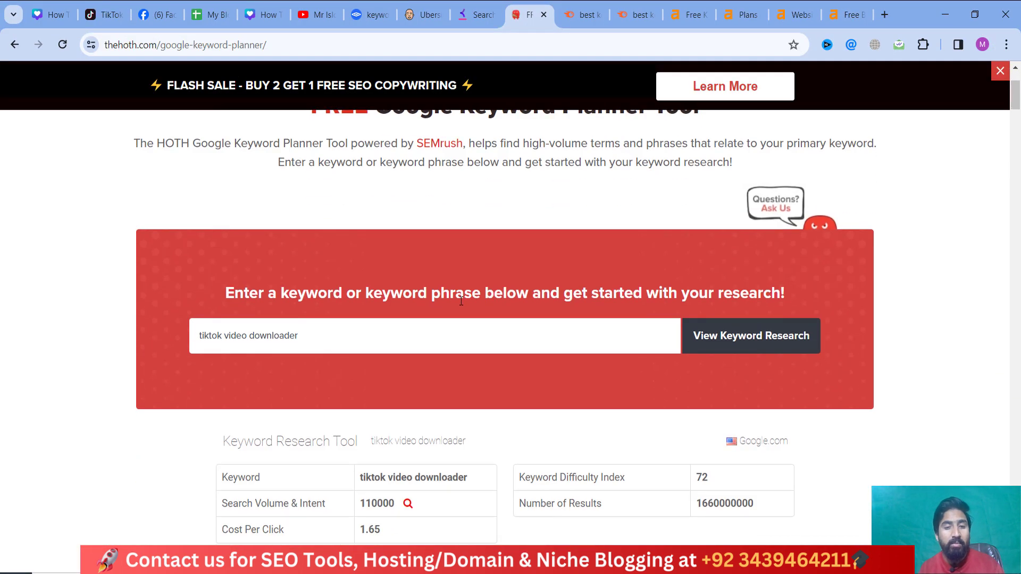
scroll(461, 301, down, 2)
scroll(428, 269, up, 3)
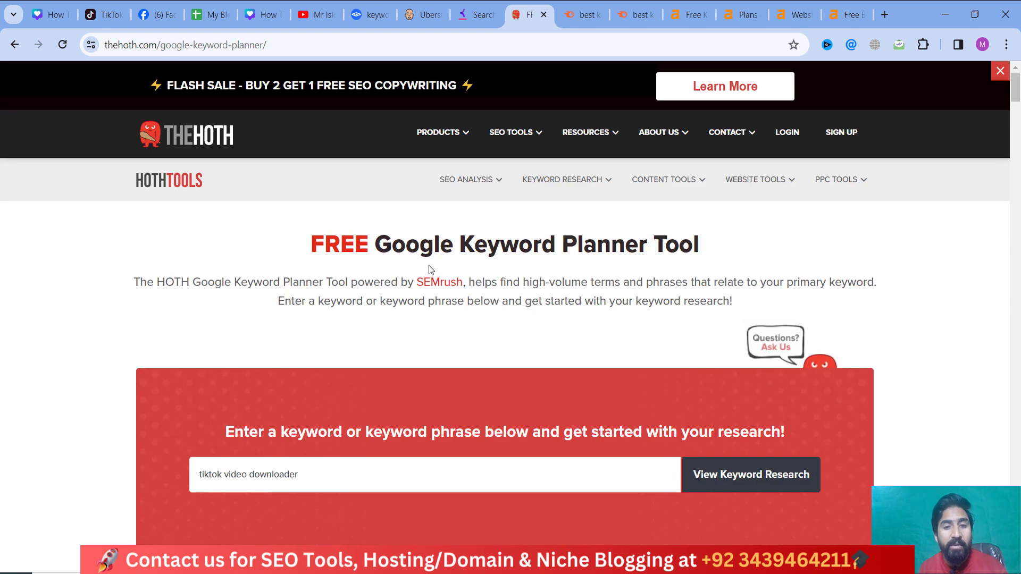
scroll(408, 264, down, 5)
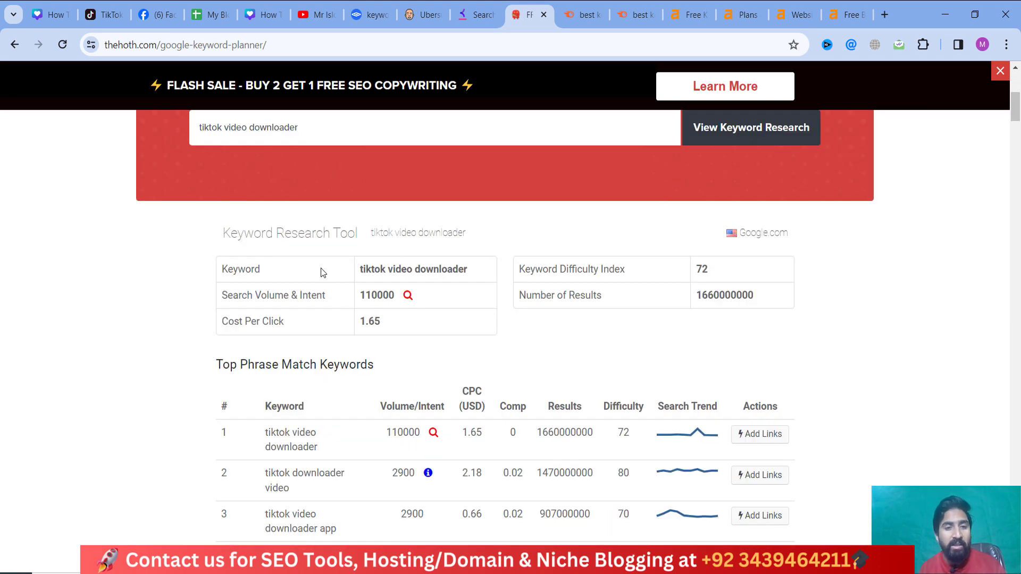
drag(246, 268, 456, 266)
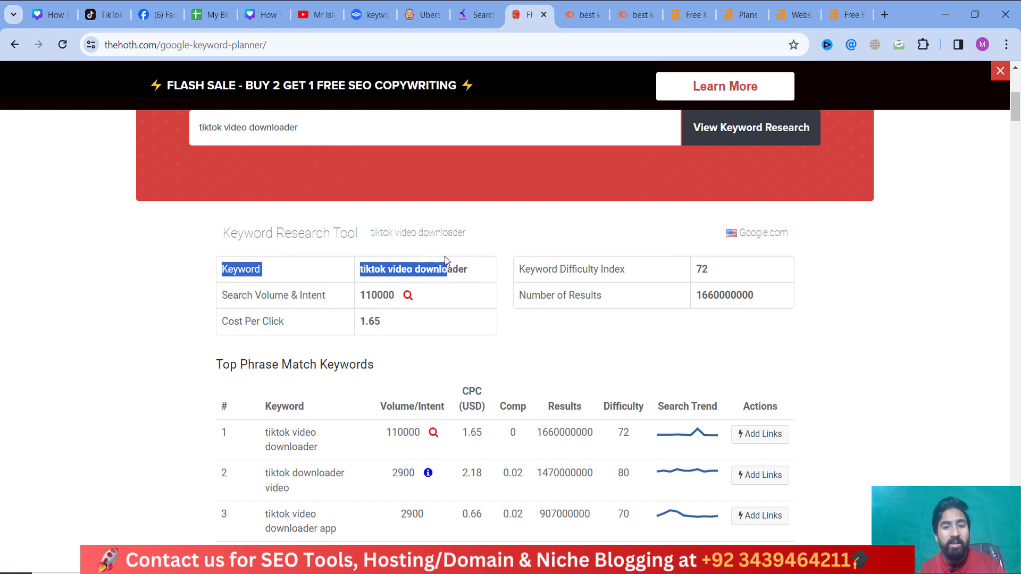
click(499, 292)
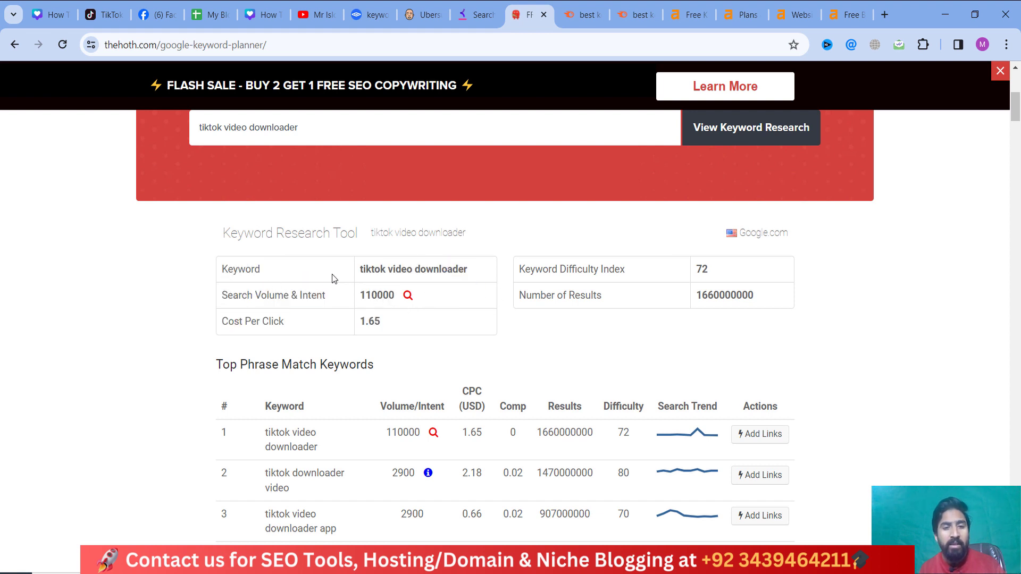
drag(363, 269, 448, 270)
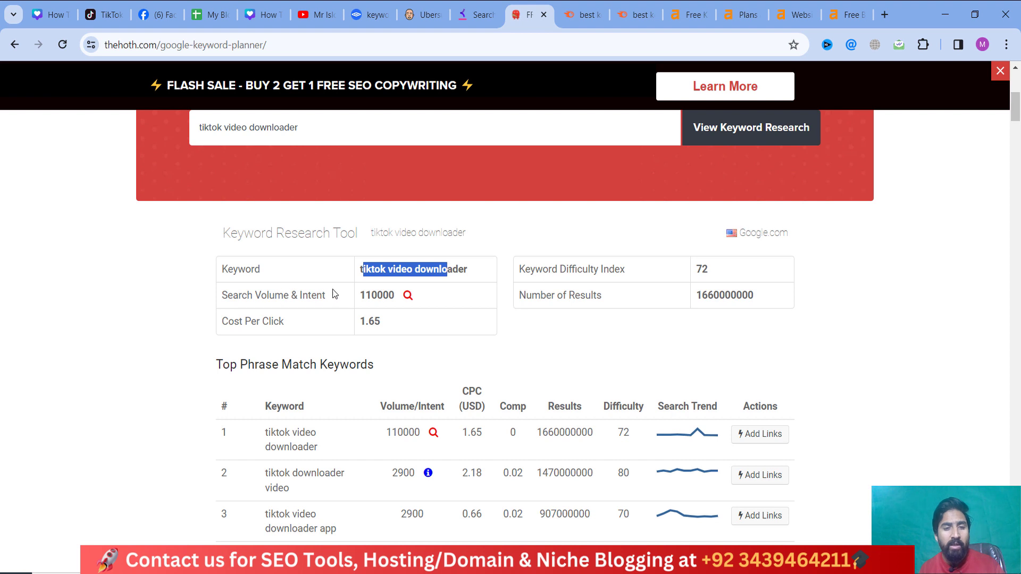
Highlight the Search Volume & Intent value and the Cost Per Click value in the keyword summary.
click(381, 299)
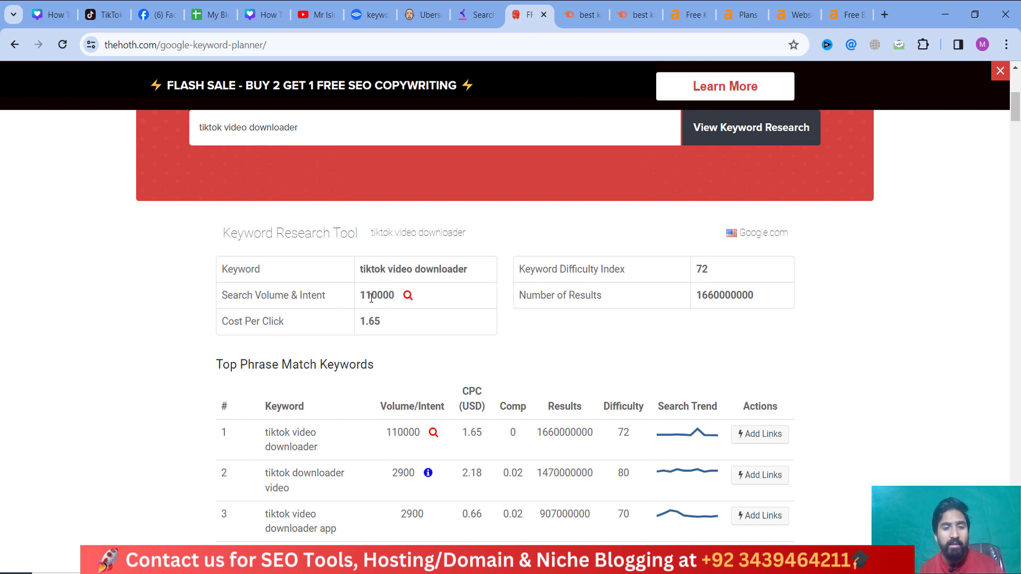
drag(391, 297, 351, 303)
drag(398, 327, 352, 327)
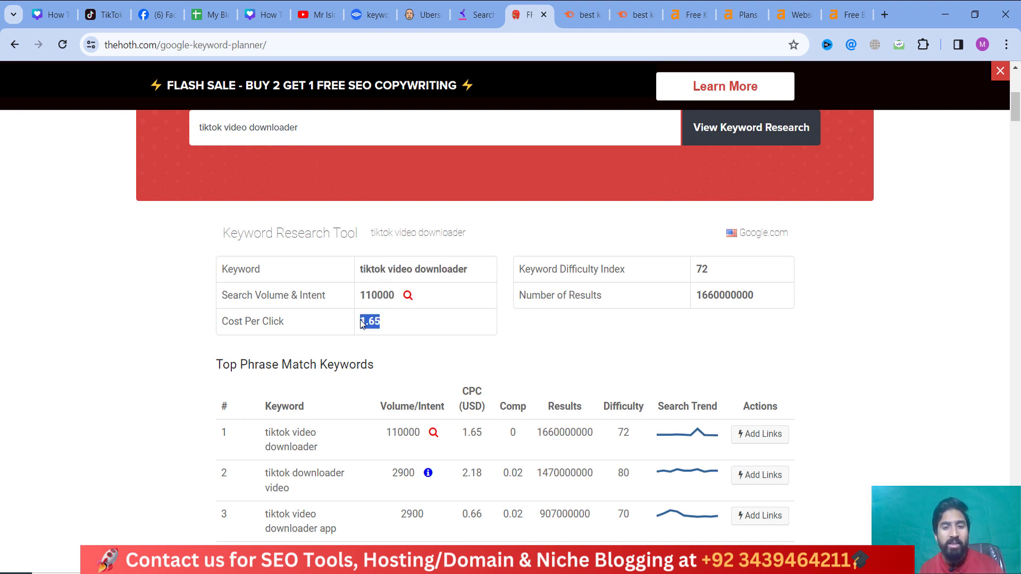
Highlight the Number of Results value and the Keyword Difficulty Index value in the summary.
drag(764, 296, 685, 298)
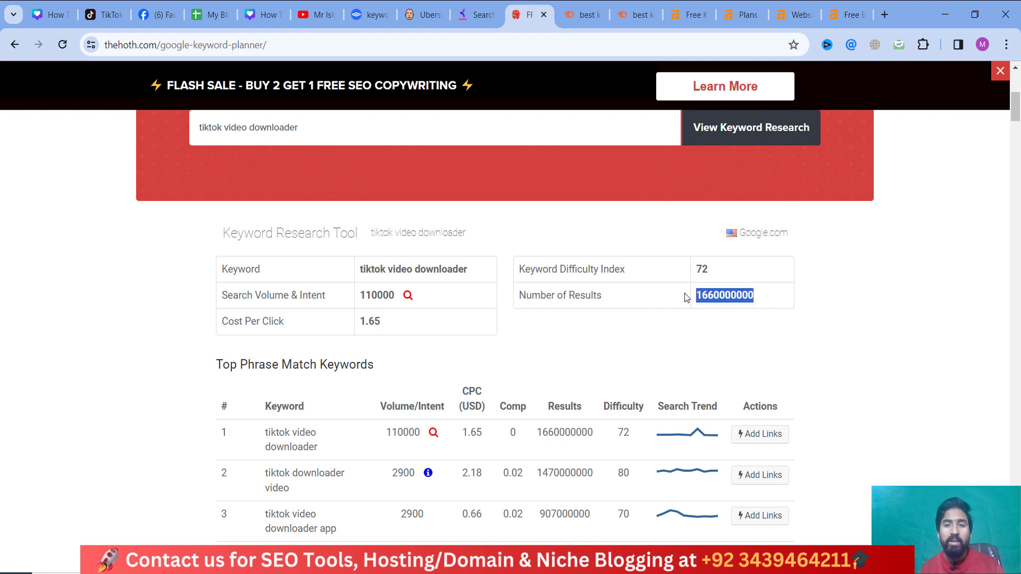
click(721, 294)
double_click(720, 294)
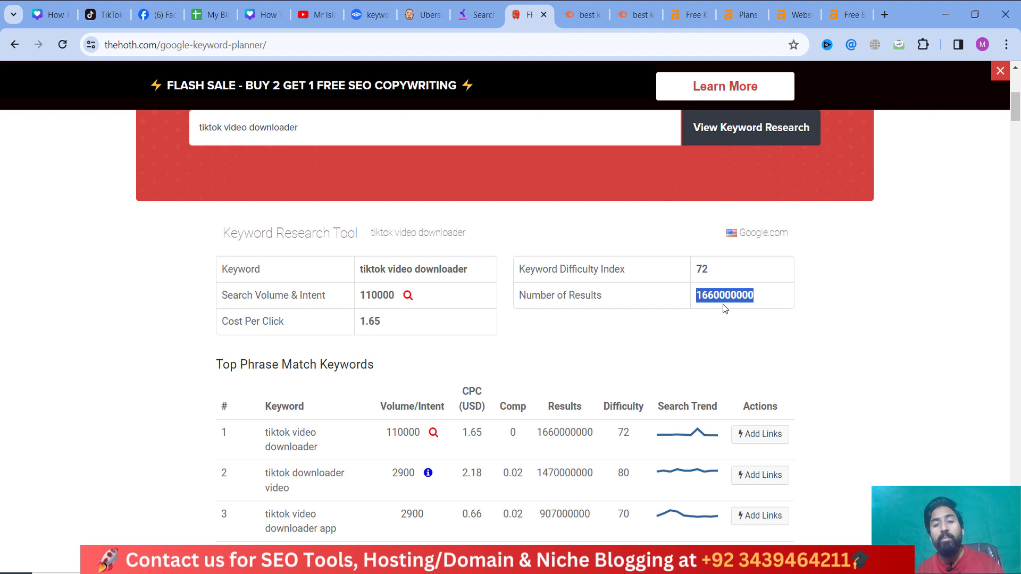
click(720, 298)
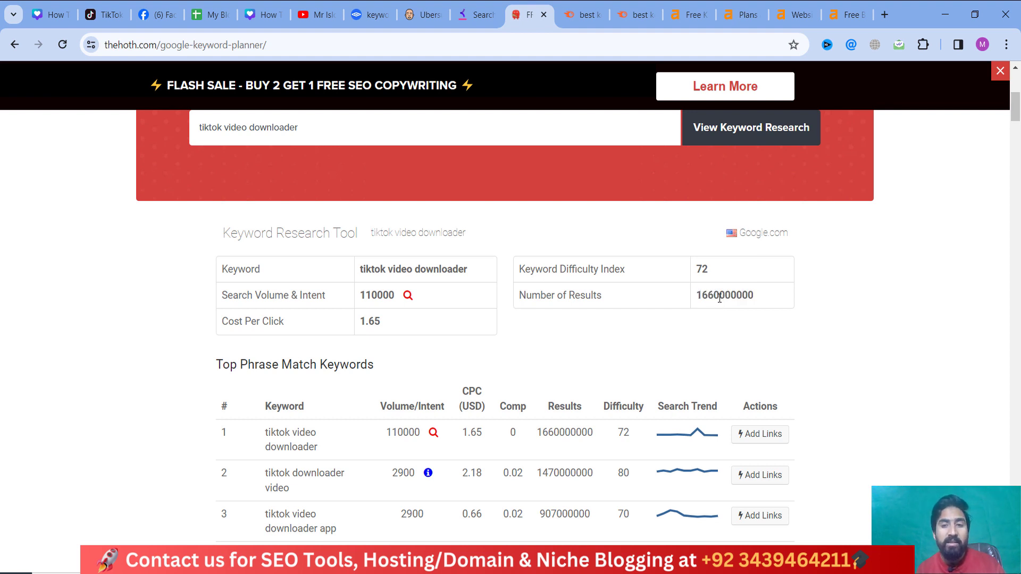
drag(716, 270, 702, 270)
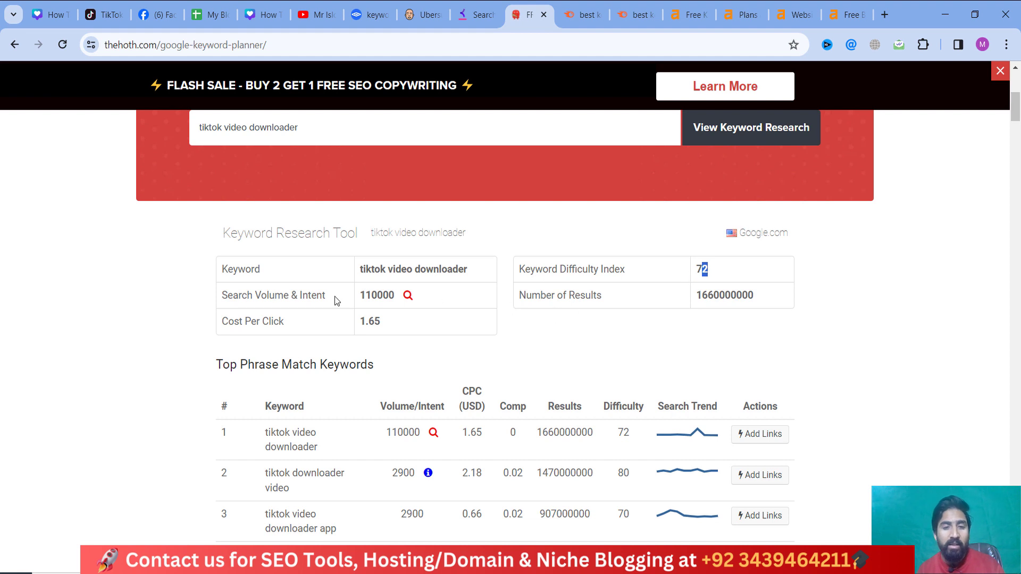
Highlight the Top Phrase Match Keywords heading and look over the table of related keywords.
scroll(334, 296, down, 3)
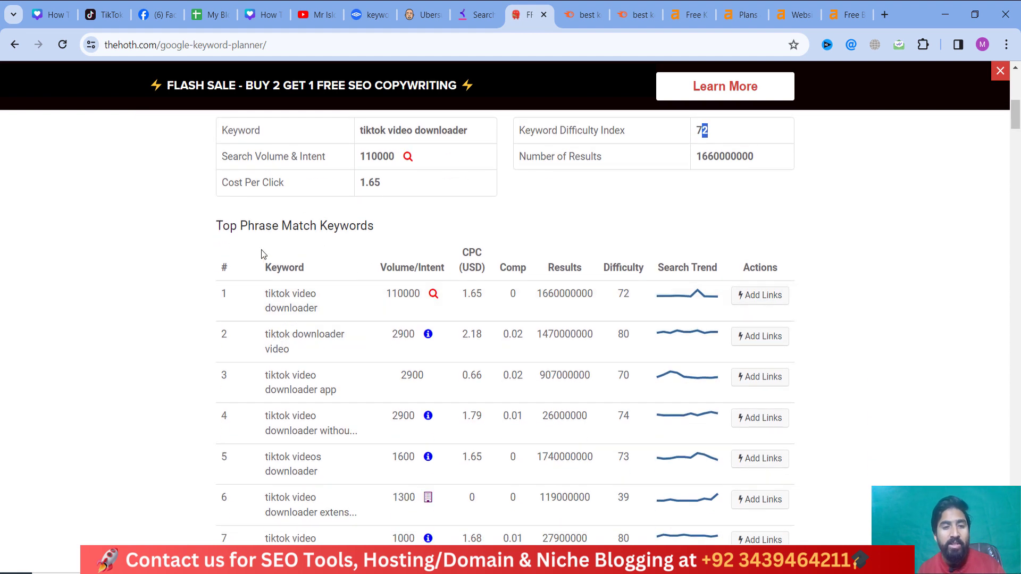
drag(266, 226, 388, 235)
scroll(321, 332, down, 1)
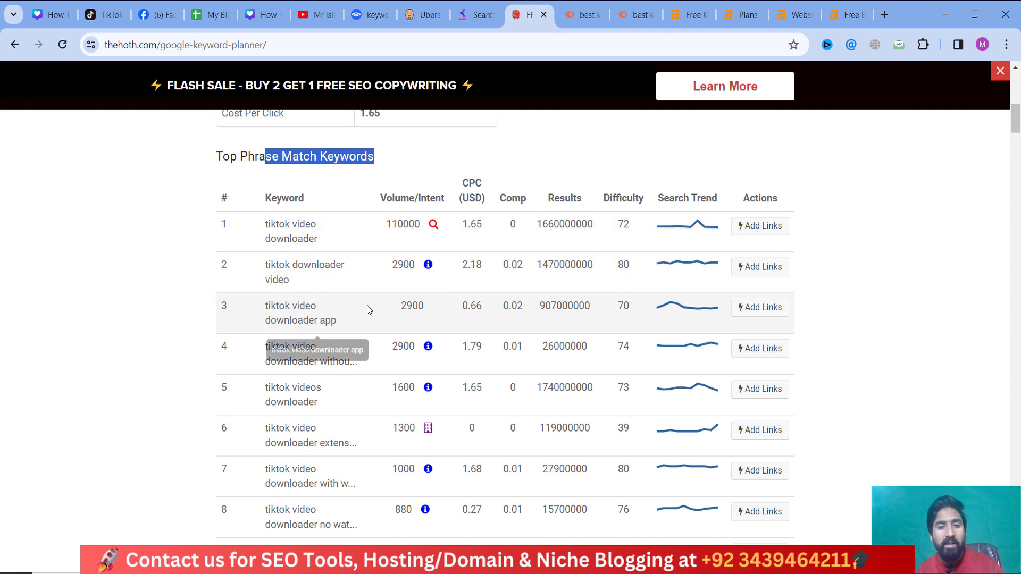
Look through the Top Phrase Match Keywords table and highlight the difficulty of "bulk tiktok video downloader without watermark".
scroll(370, 304, down, 1)
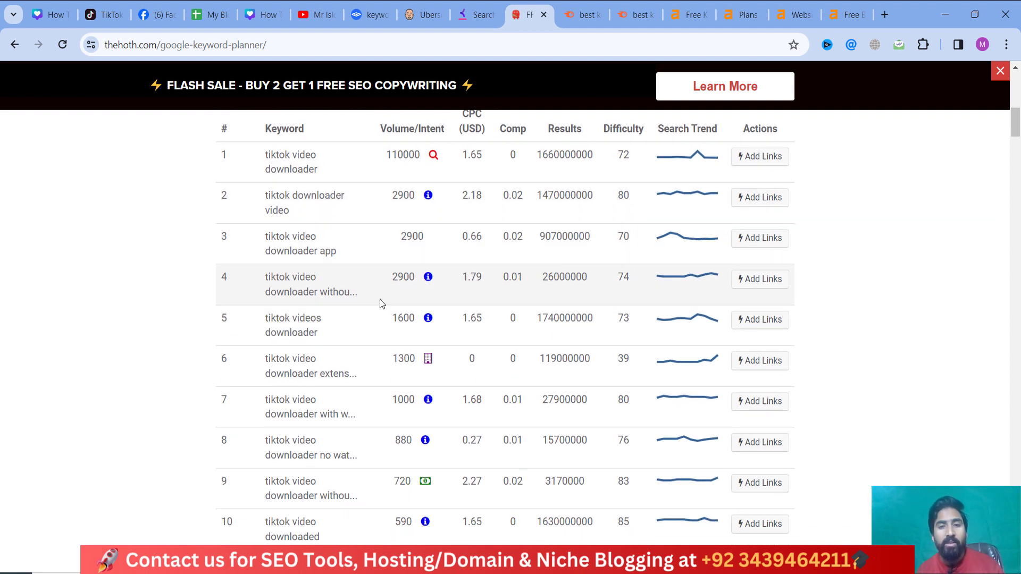
scroll(380, 298, up, 1)
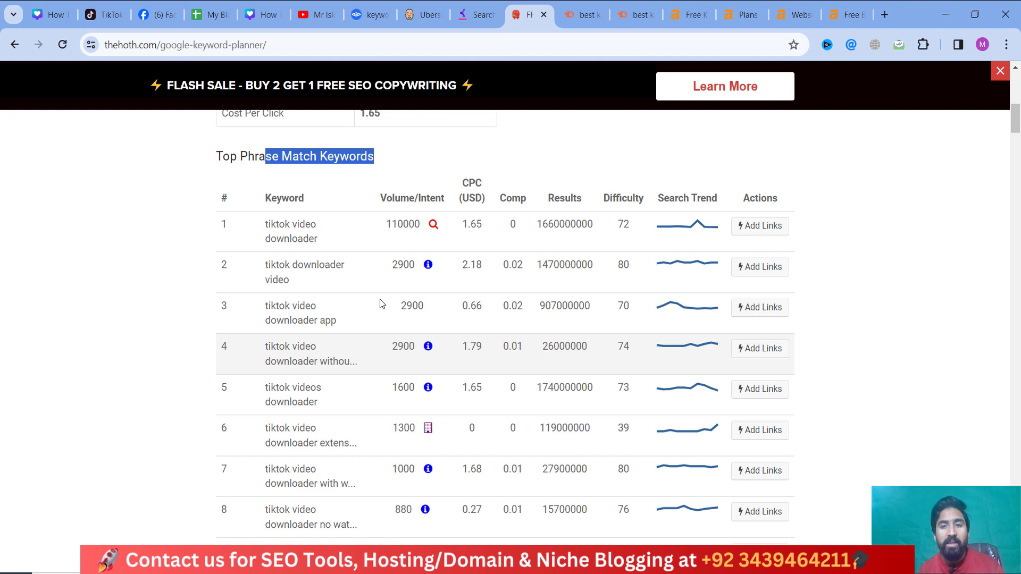
scroll(381, 301, down, 2)
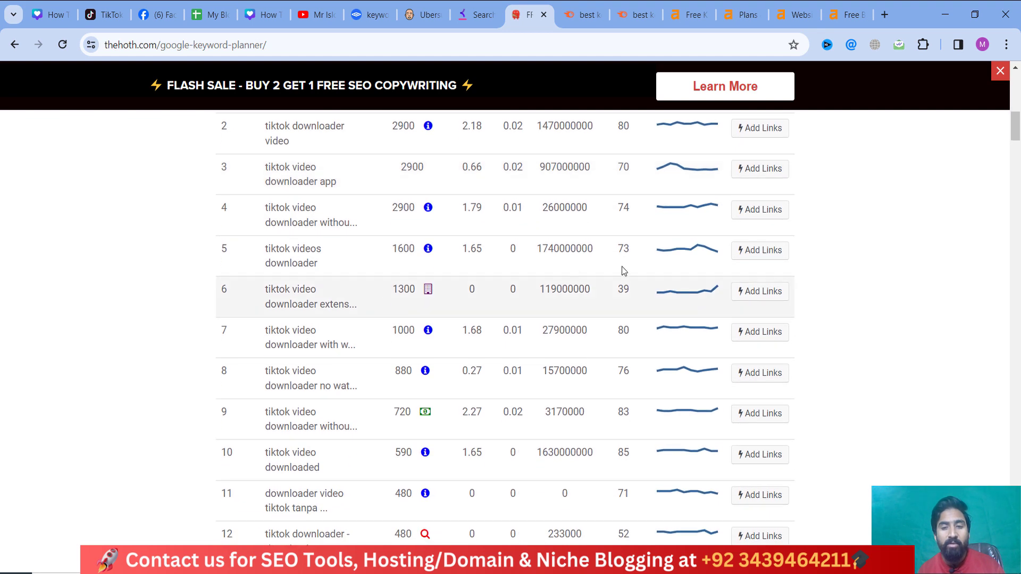
scroll(585, 224, up, 2)
scroll(586, 226, down, 2)
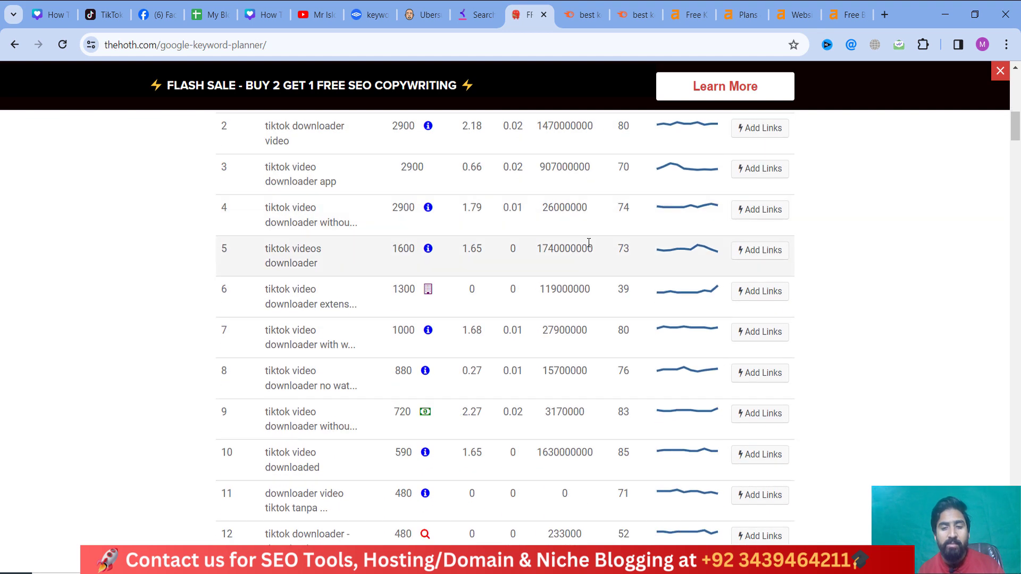
scroll(589, 243, down, 10)
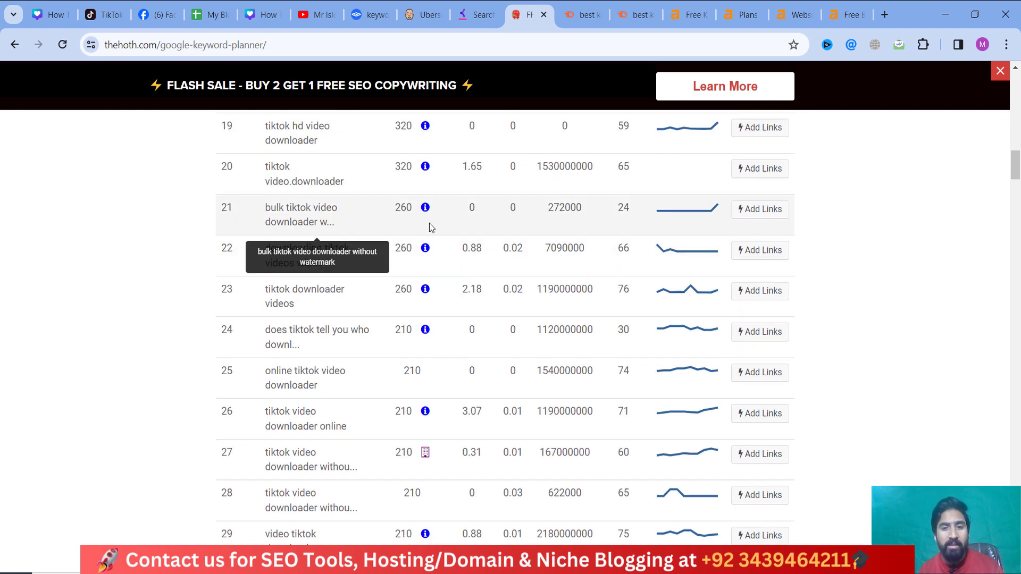
drag(631, 209, 599, 206)
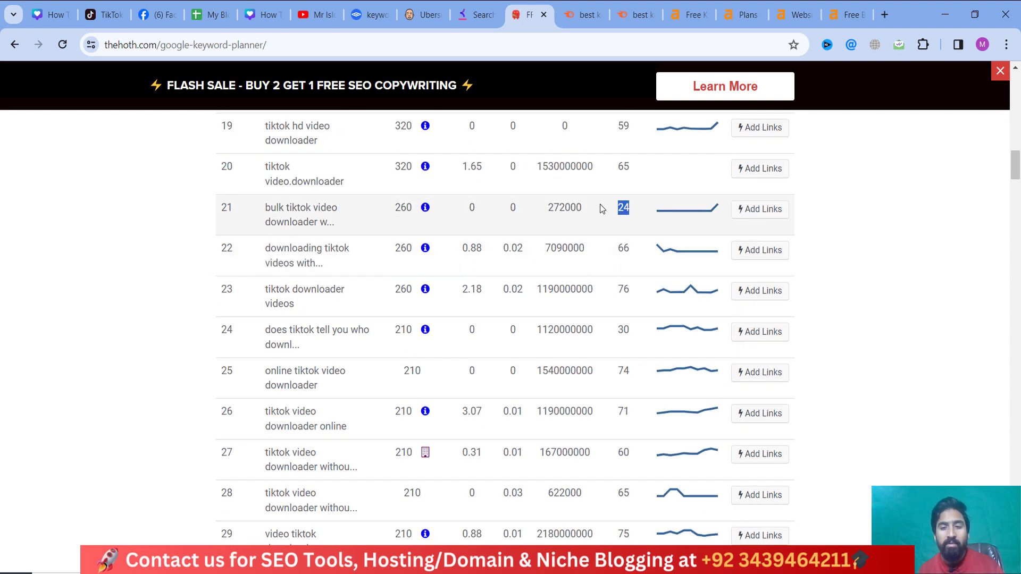
Open the Add Links page for "bulk tiktok video downloader without watermark" in a new tab, then highlight the keyword's volume and difficulty.
middle_click(768, 212)
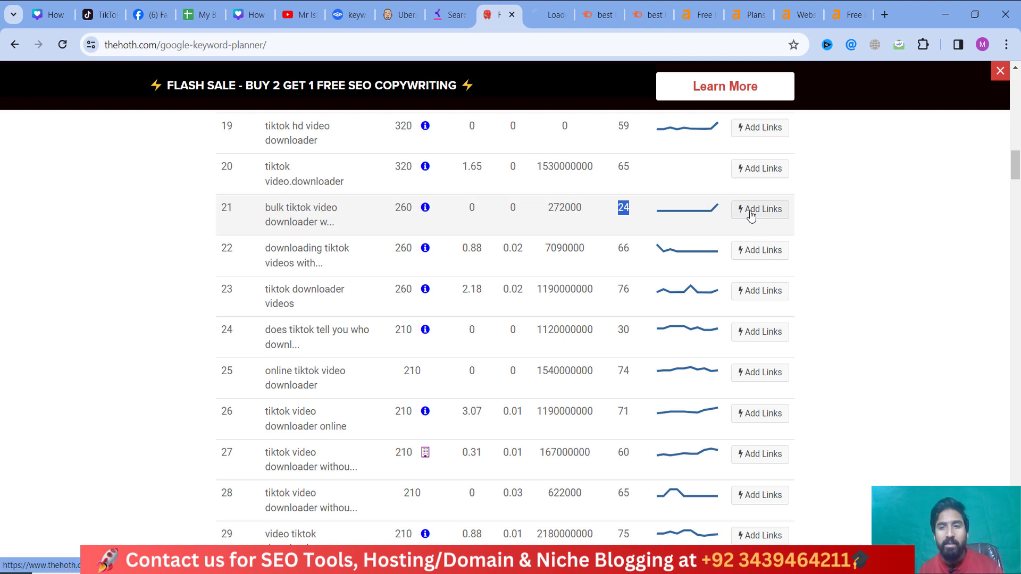
scroll(479, 243, up, 2)
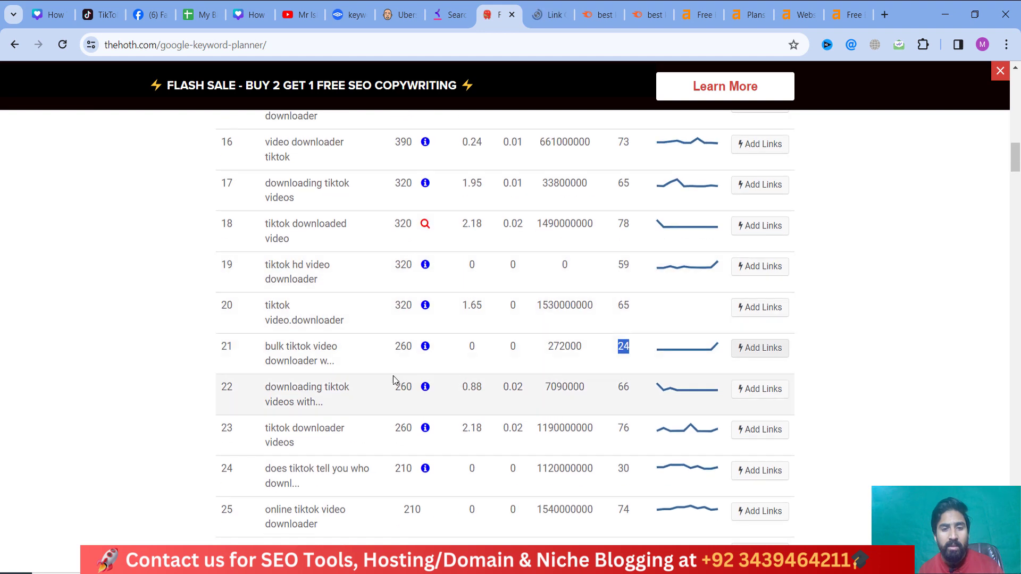
double_click(403, 346)
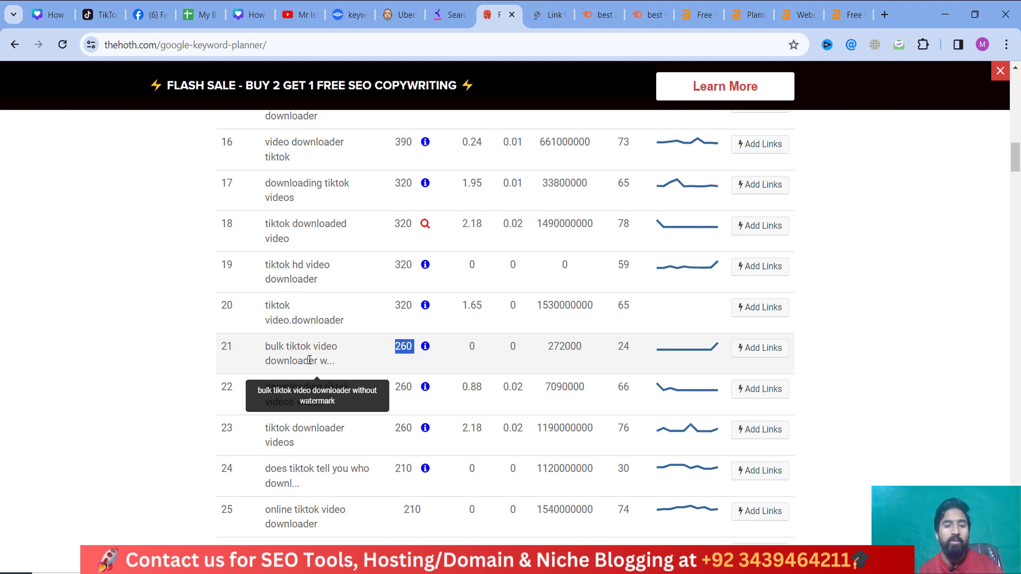
drag(642, 344, 585, 348)
Look over the HOTH Link Outreach page and return to the keyword planner's results table.
click(551, 14)
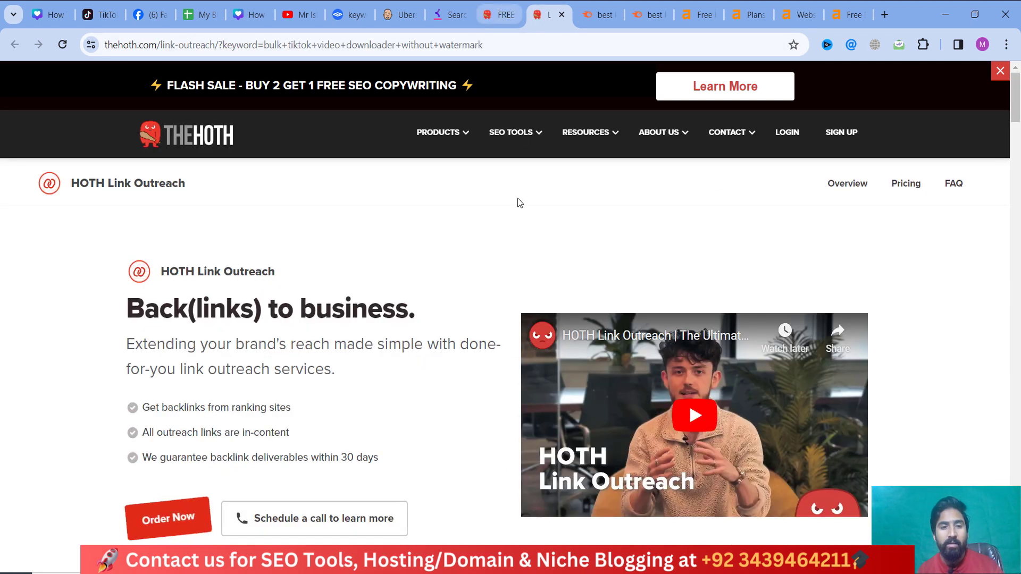
scroll(506, 250, down, 5)
key(ctrl+shift+Tab)
scroll(499, 422, up, 4)
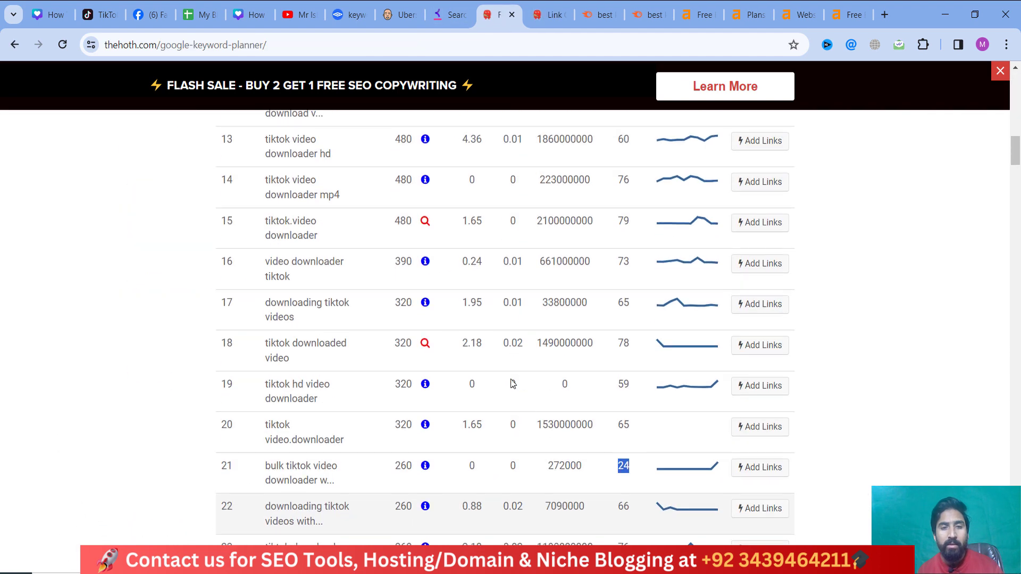
Run The HOTH's keyword research for the phrase "bulk tiktok video downloader without watermark".
scroll(410, 392, down, 3)
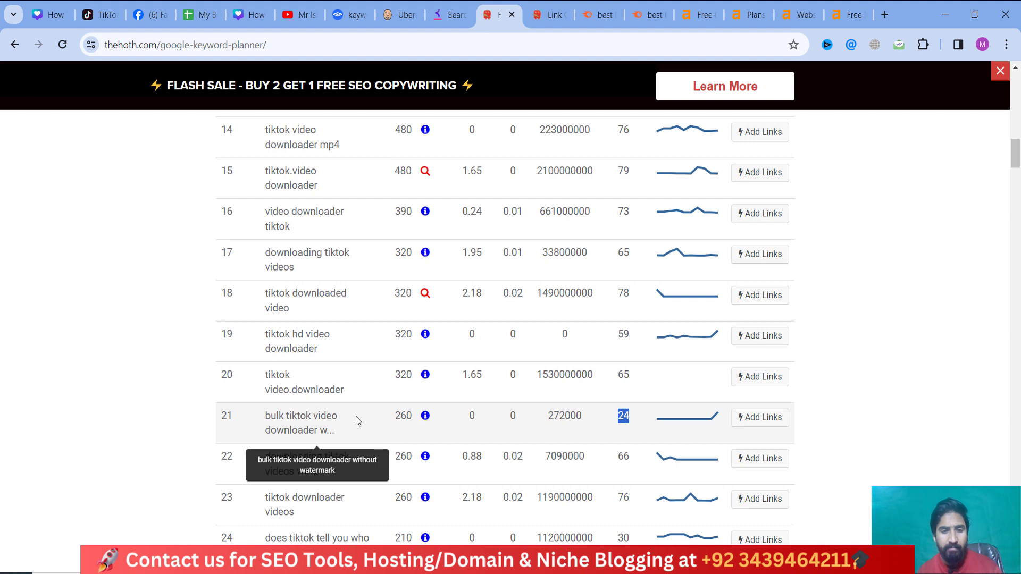
drag(340, 423, 324, 453)
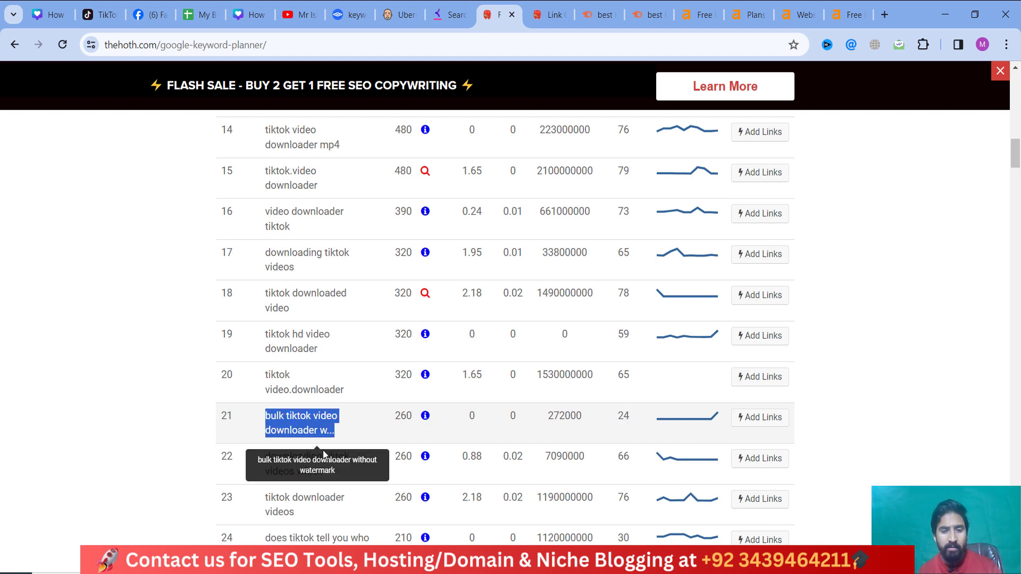
click(323, 450)
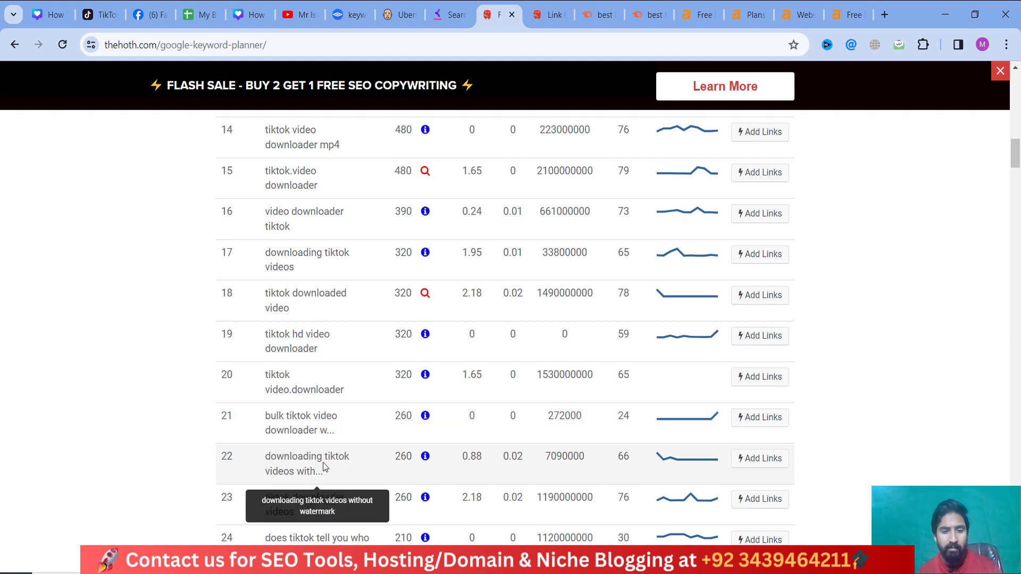
triple_click(326, 432)
drag(326, 432, 426, 134)
scroll(428, 346, up, 20)
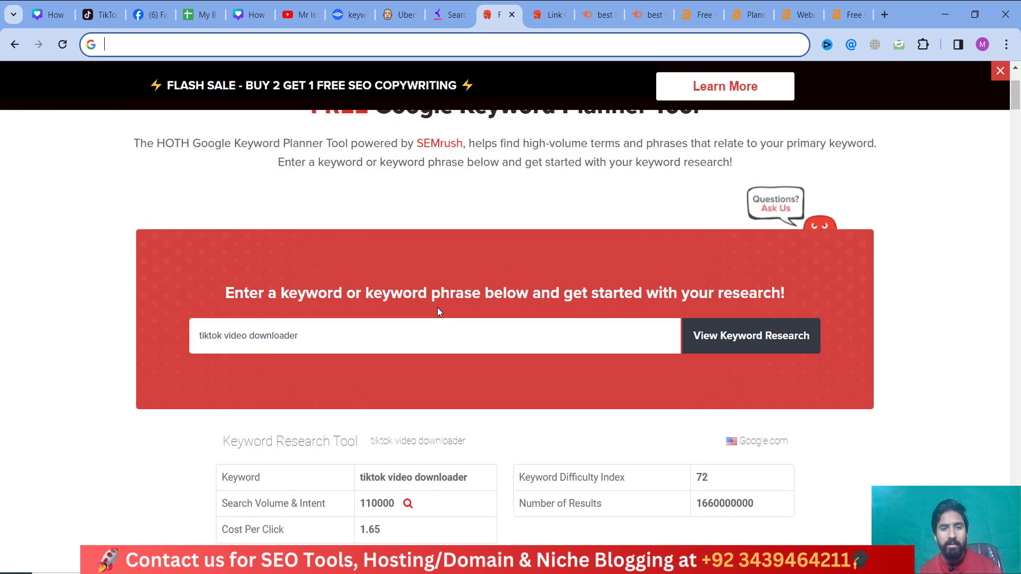
click(621, 476)
text(without watermark)
click(811, 473)
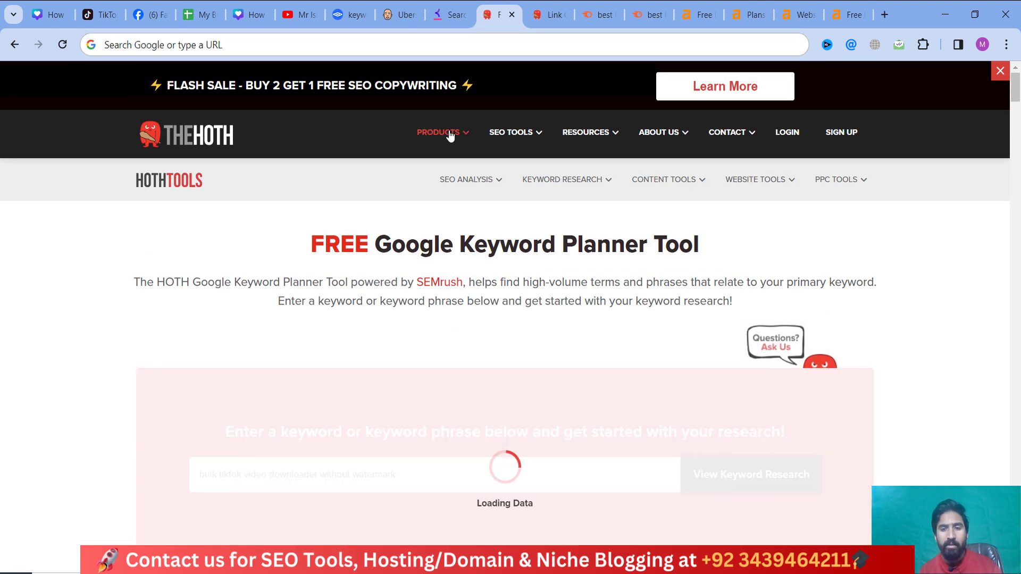
Highlight the Number of Results and Keyword Difficulty Index values in the new keyword summary.
mouse_move(442, 132)
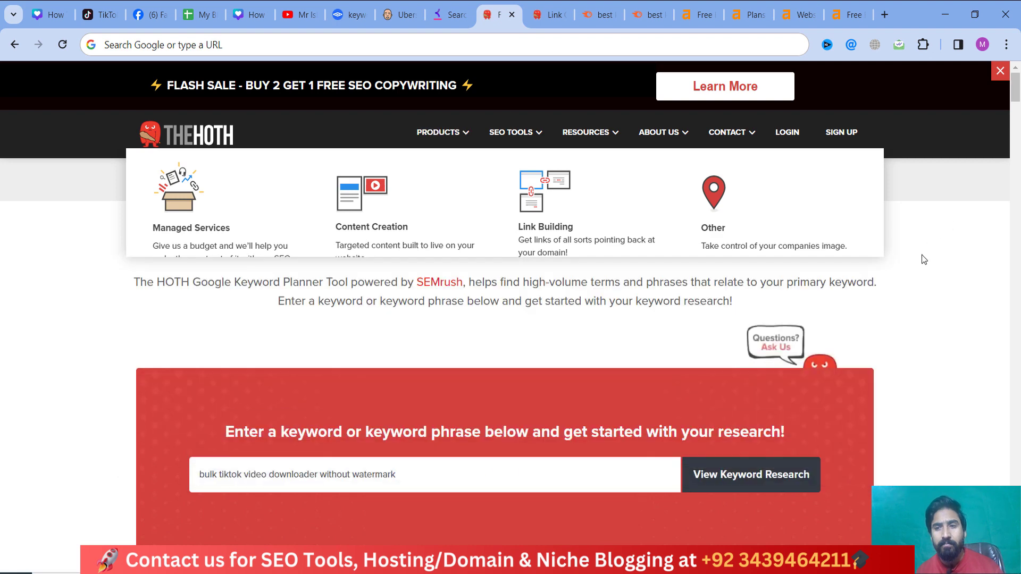
scroll(495, 251, down, 3)
scroll(494, 248, down, 2)
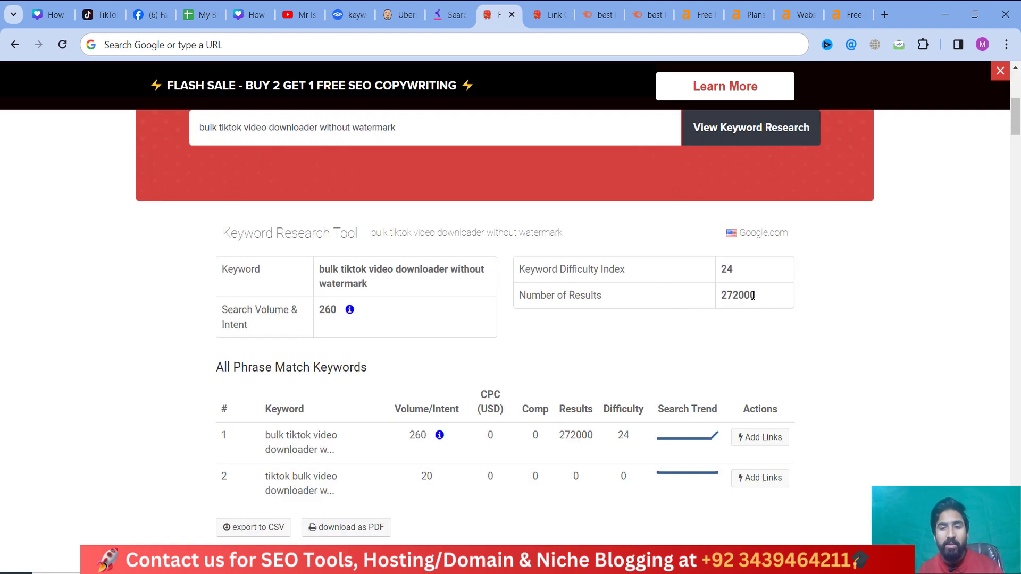
drag(753, 296, 728, 297)
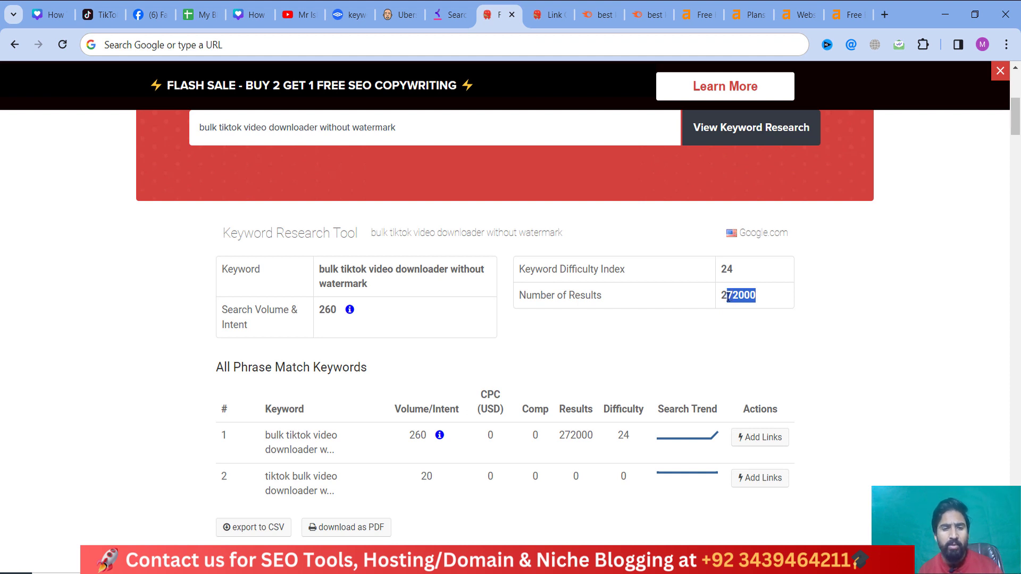
drag(740, 275, 728, 270)
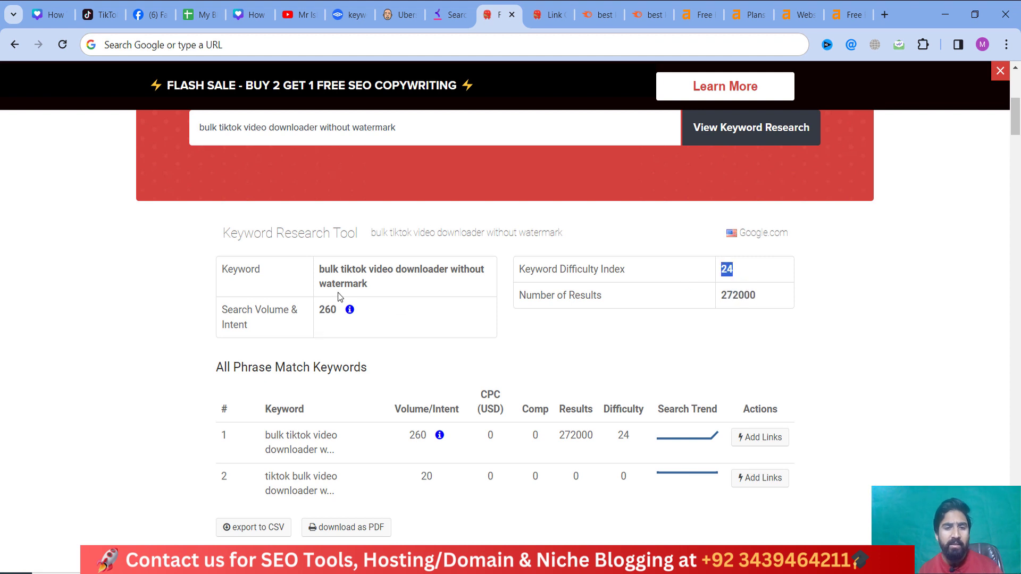
Highlight the searched phrase in the Keyword row and the Search Volume & Intent value below it.
scroll(343, 297, down, 3)
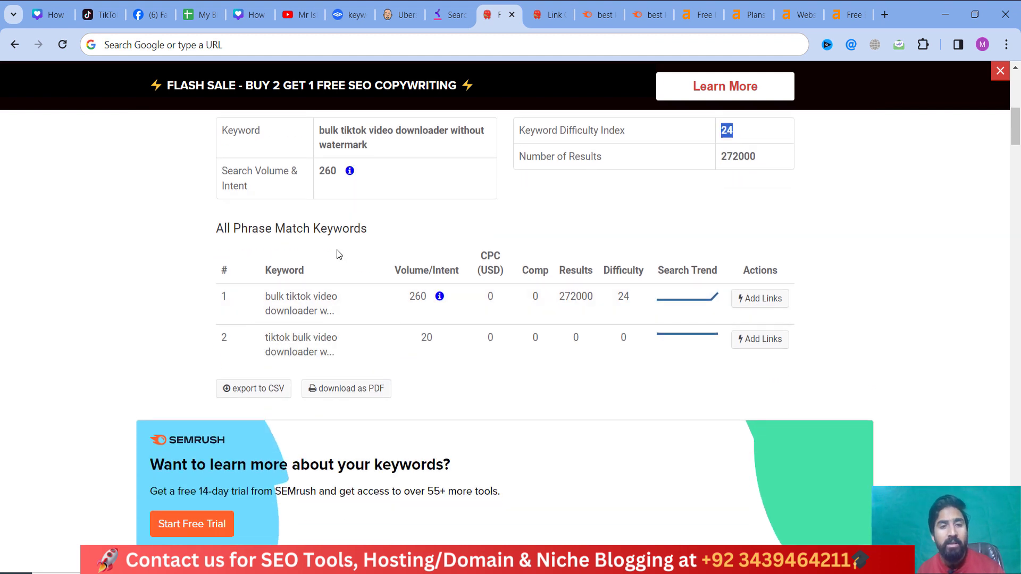
scroll(340, 257, up, 1)
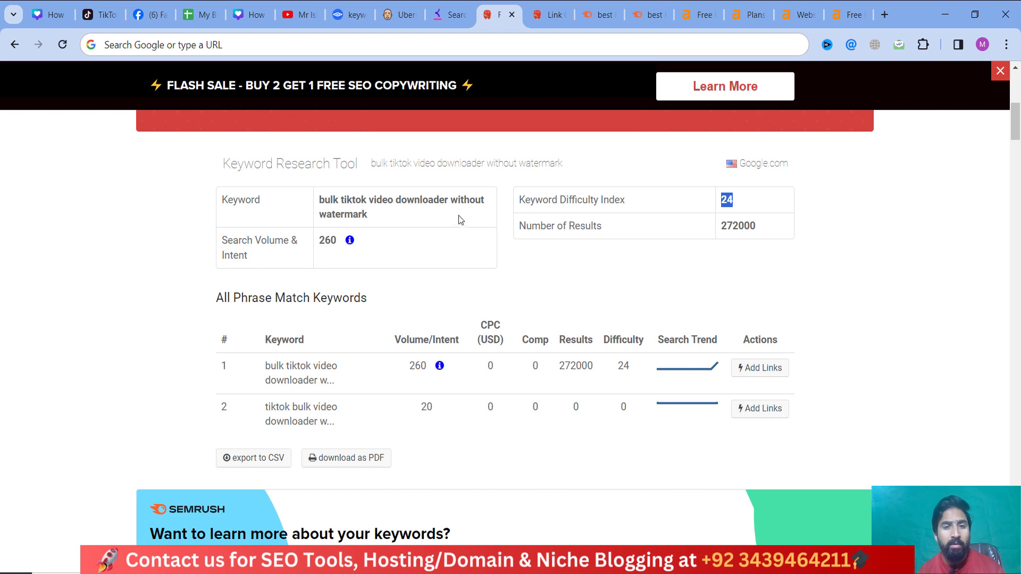
drag(346, 203, 382, 212)
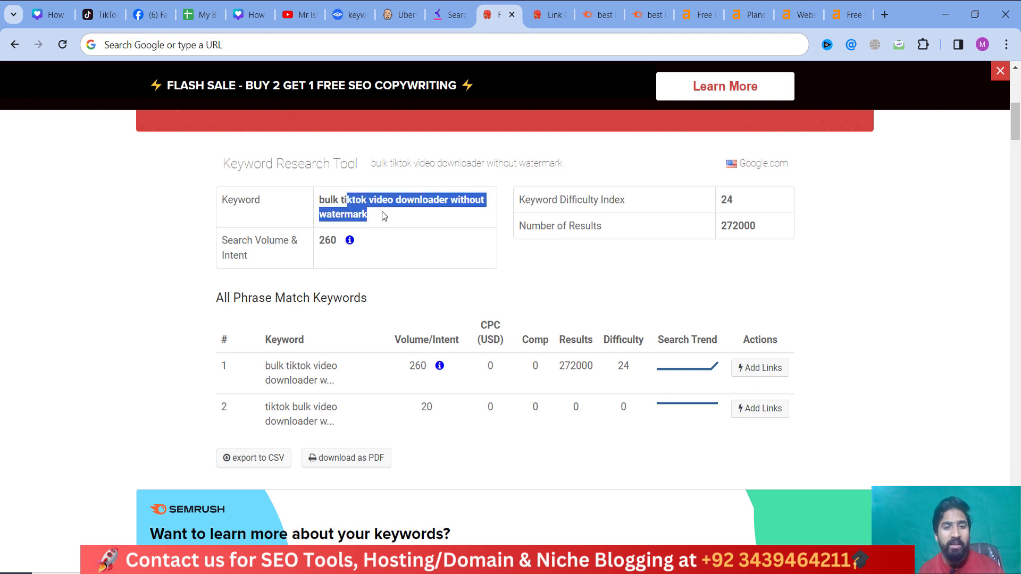
click(325, 242)
double_click(325, 242)
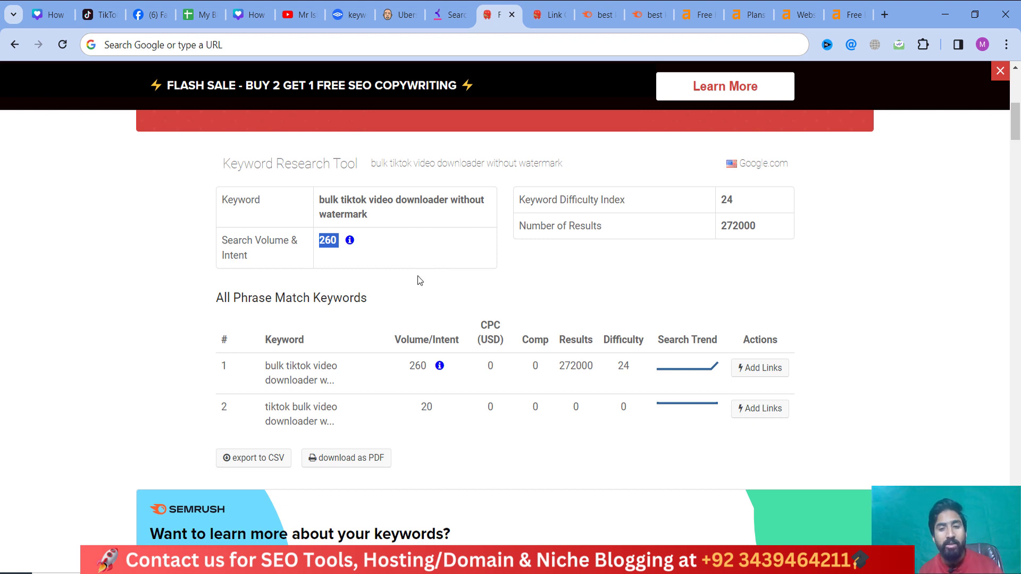
Look over the All Phrase Match Keywords table and highlight the phrase in the keyword search field.
scroll(420, 274, down, 2)
scroll(381, 303, up, 1)
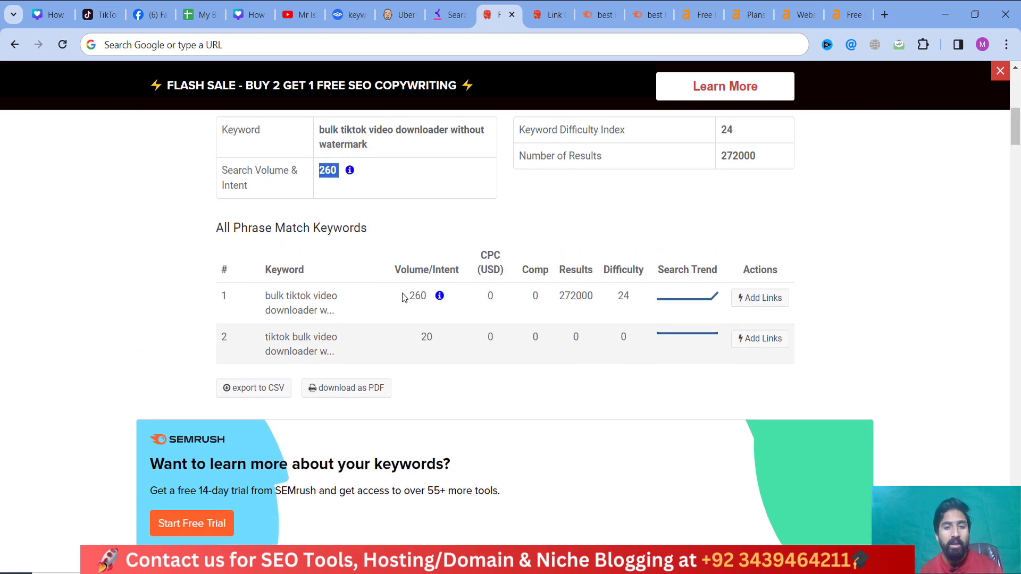
scroll(416, 314, up, 6)
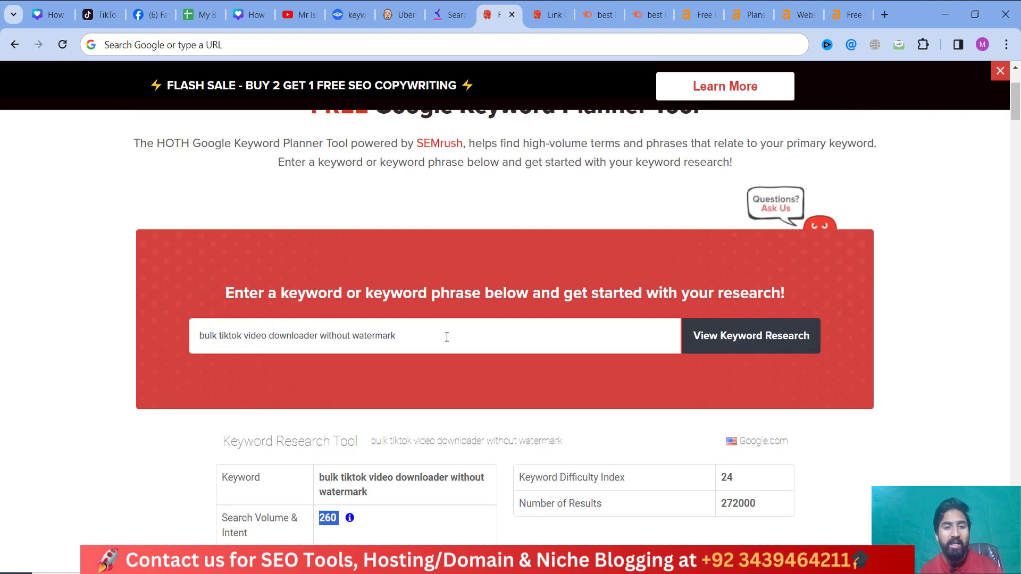
drag(446, 337, 247, 339)
click(415, 334)
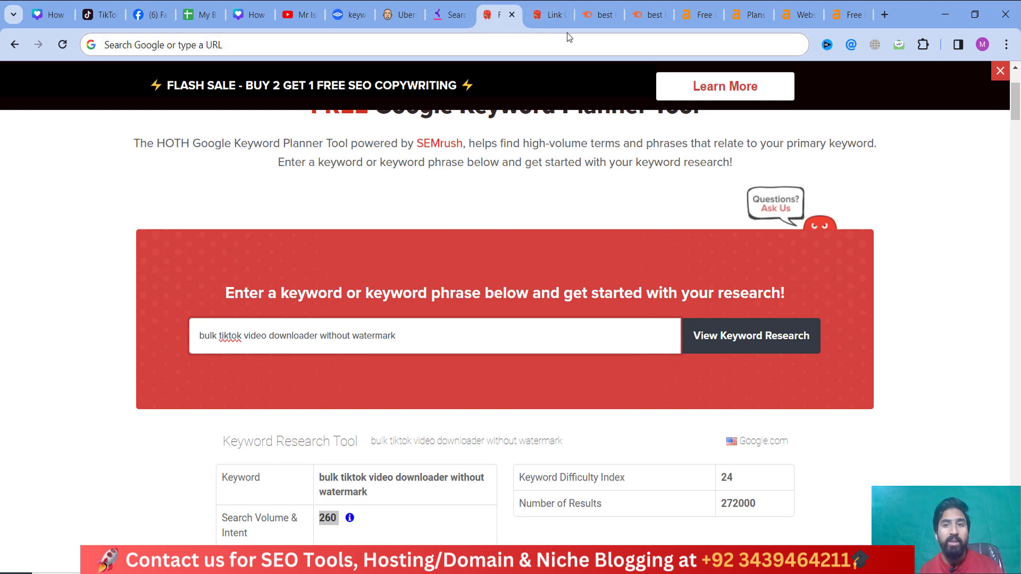
Close the HOTH Link Outreach page and bring up the Semrush Keyword Magic Tool results.
click(548, 15)
click(601, 15)
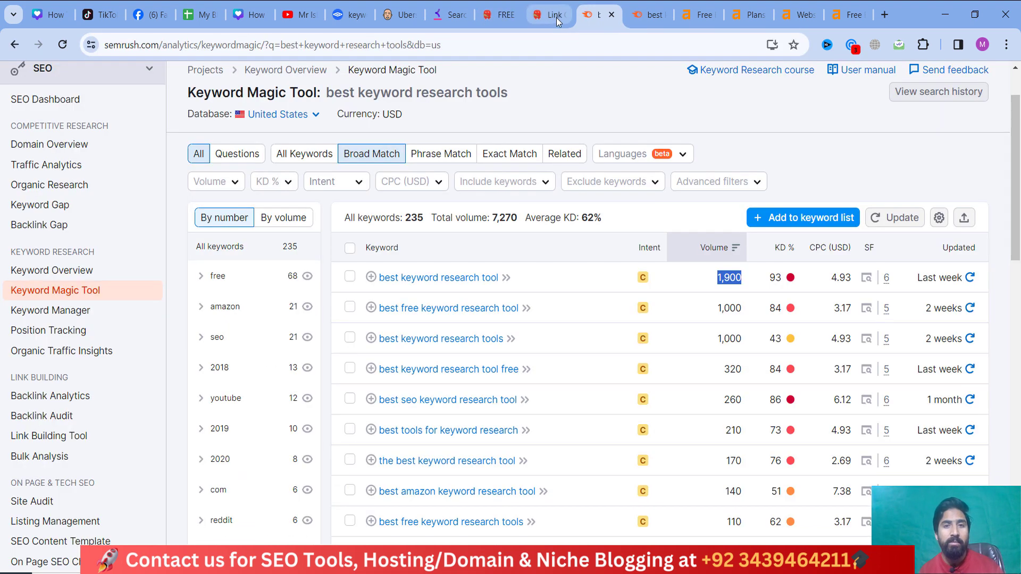
click(556, 16)
click(562, 15)
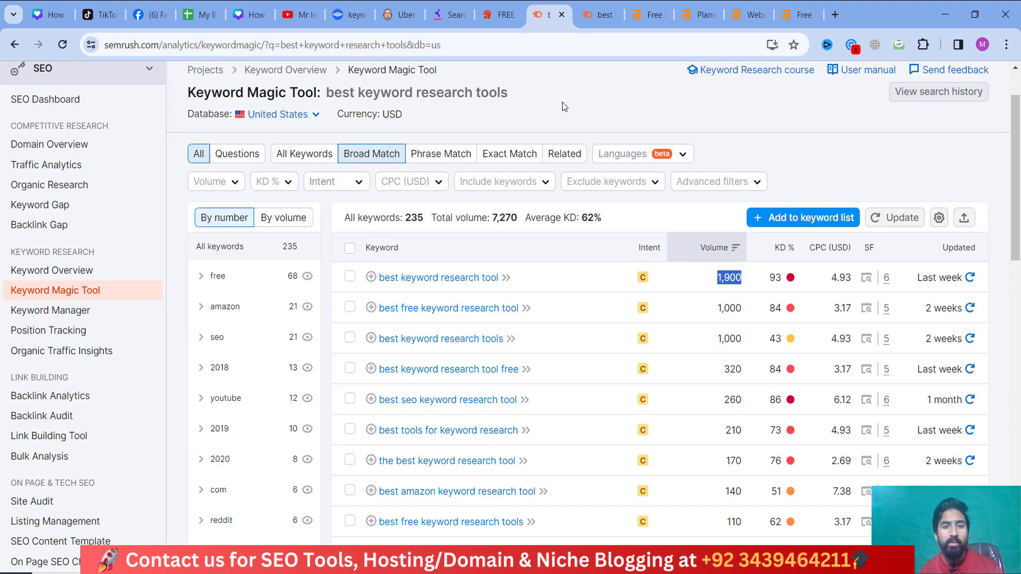
Look over the Semrush keyword list for "best keyword research tools" and return to The HOTH's keyword planner.
scroll(580, 145, up, 2)
scroll(354, 186, down, 10)
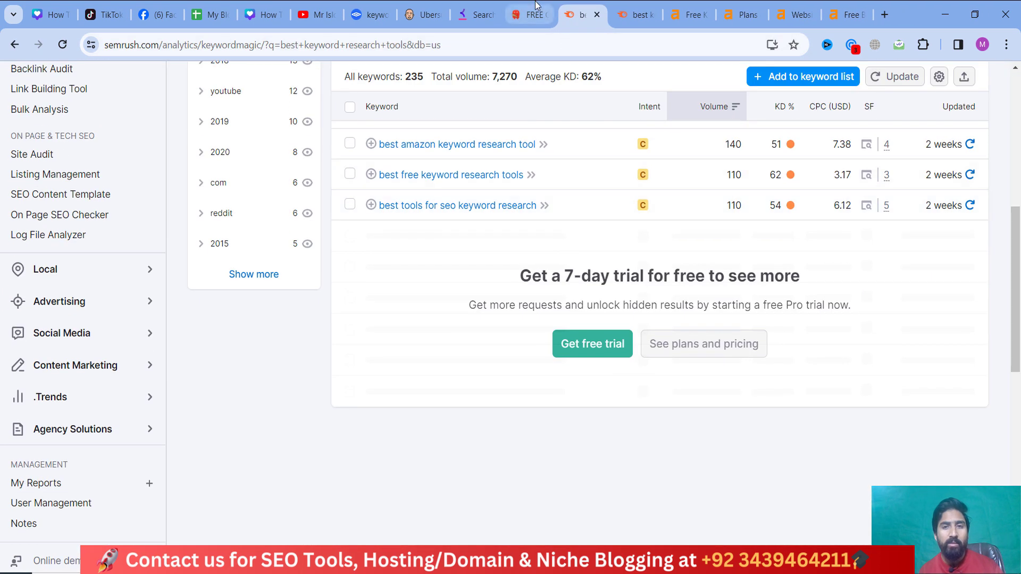
key(ctrl+shift+Tab)
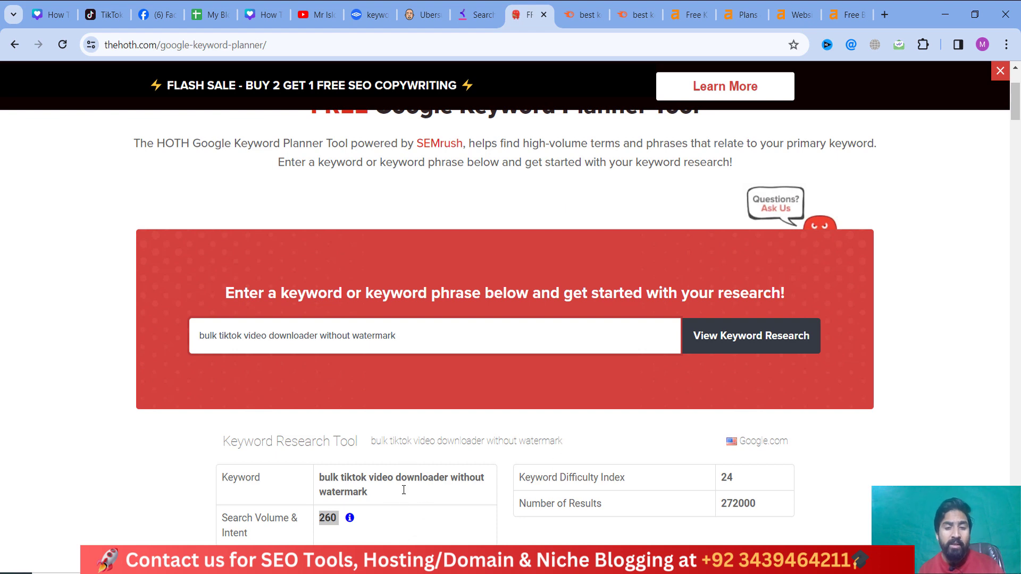
Switch to PowerPoint and copy "keyword everywhere" from the Top 11 Keyword Tools list.
key(alt+Tab)
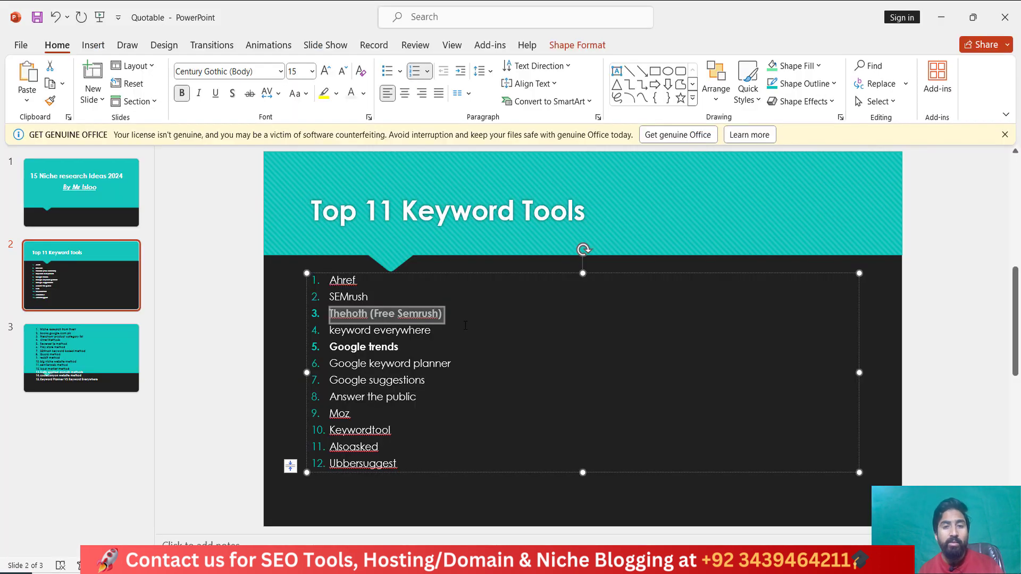
drag(436, 332, 349, 333)
key(ctrl+c)
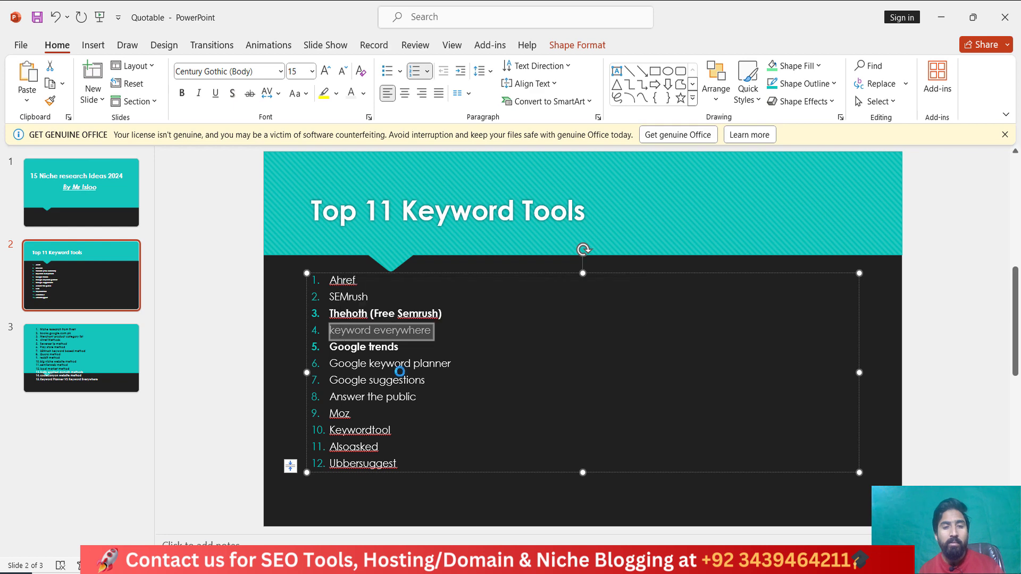
Switch to Chrome, search Google for "keyword everywhere" in a new tab and open the Keywords Everywhere Chrome Web Store listing.
key(alt+Tab)
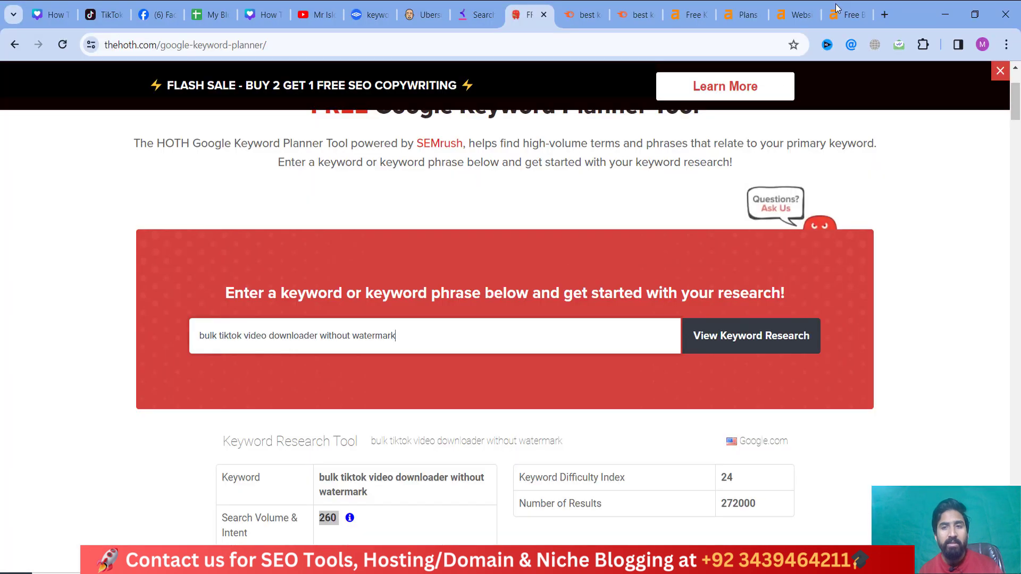
click(857, 14)
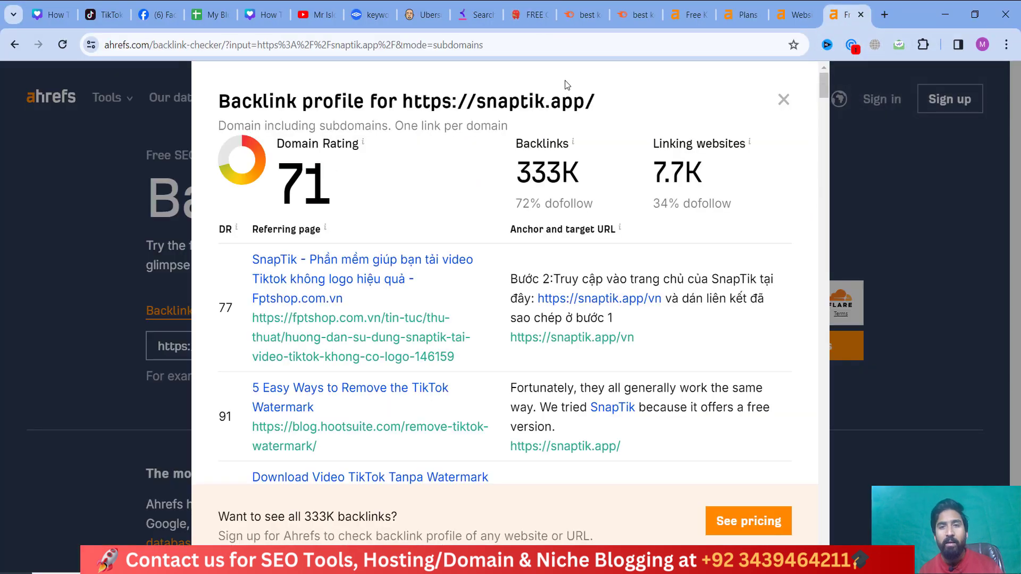
click(884, 14)
key(ctrl+v)
key(Return)
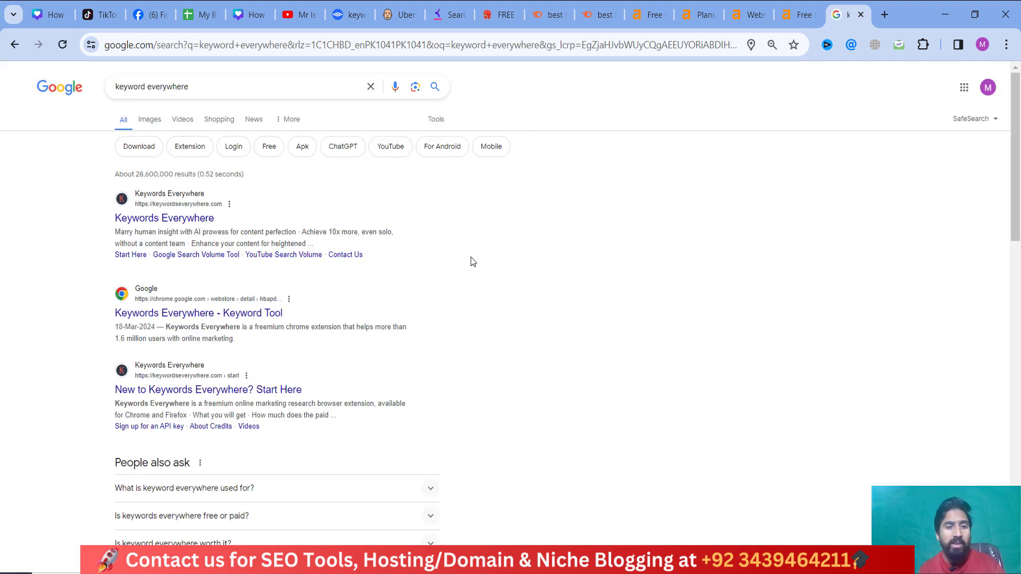
click(261, 317)
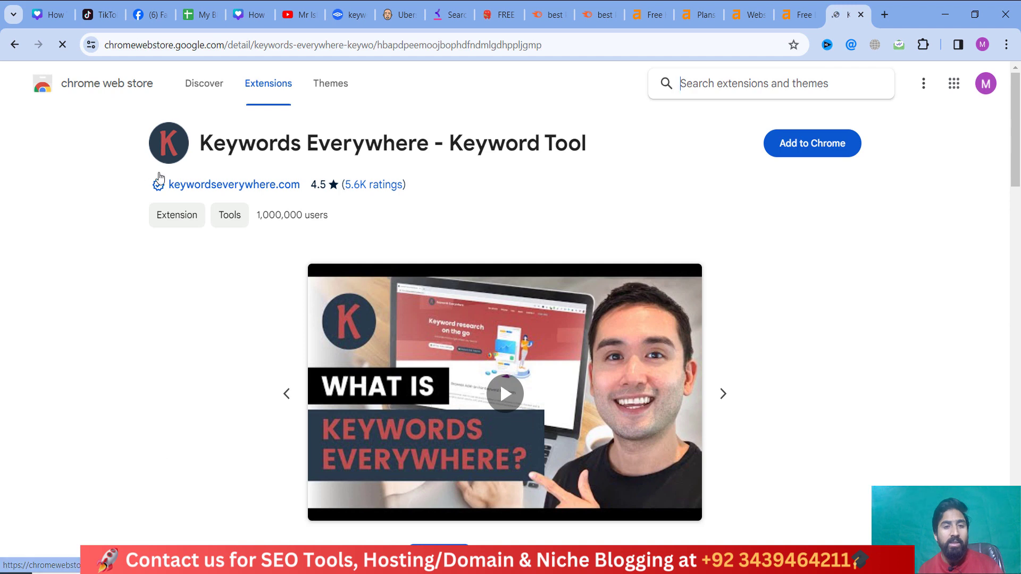
Look over the Keywords Everywhere listing, enlarging the preview image of Google search metrics and reading down to the overview.
scroll(531, 187, down, 6)
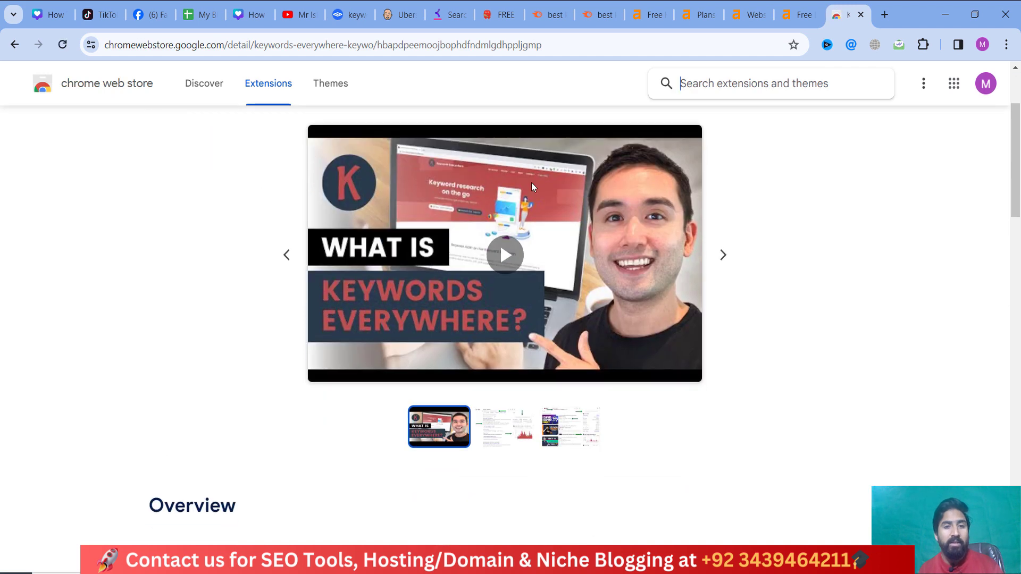
click(525, 225)
scroll(478, 282, up, 4)
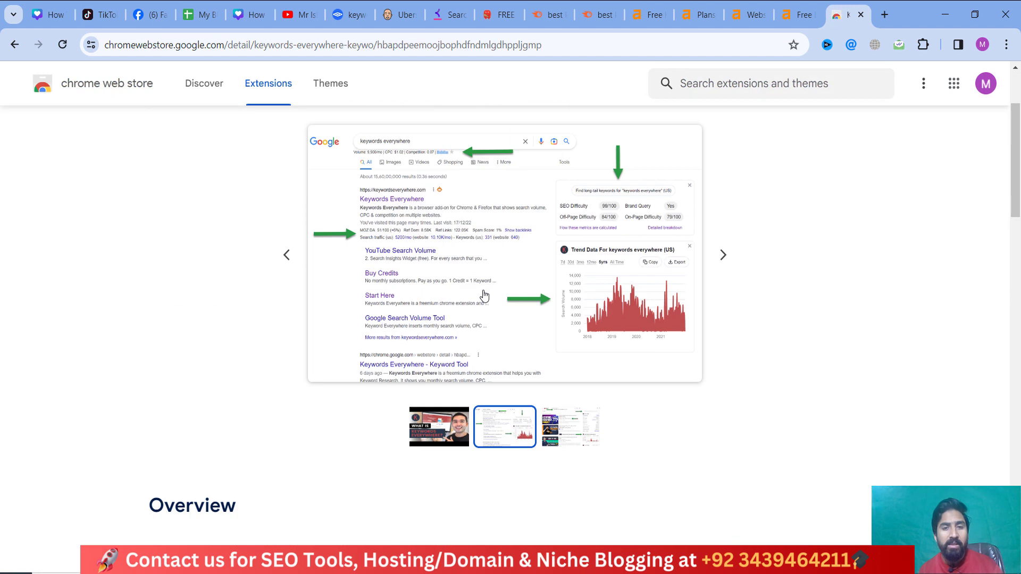
click(401, 230)
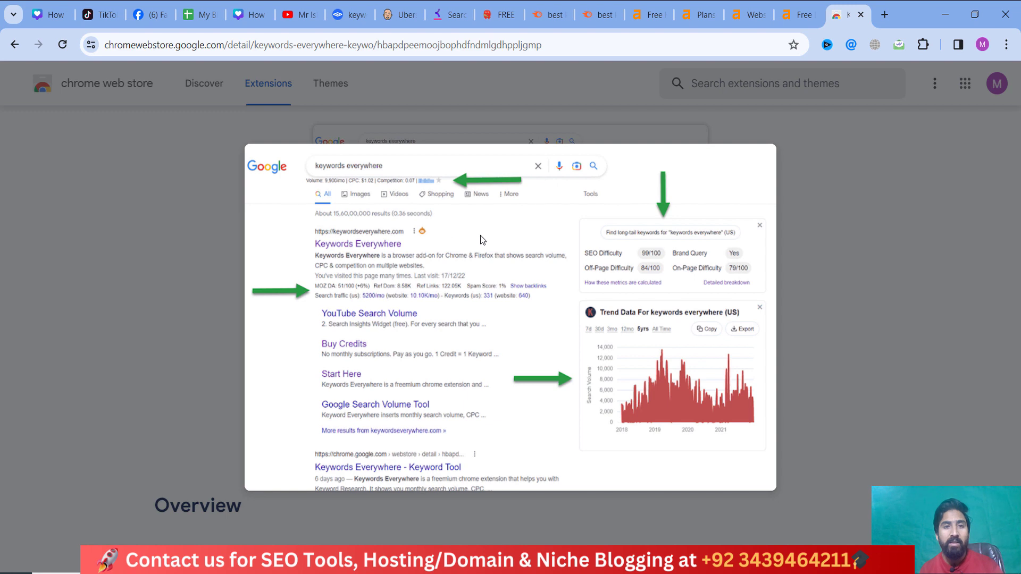
click(73, 171)
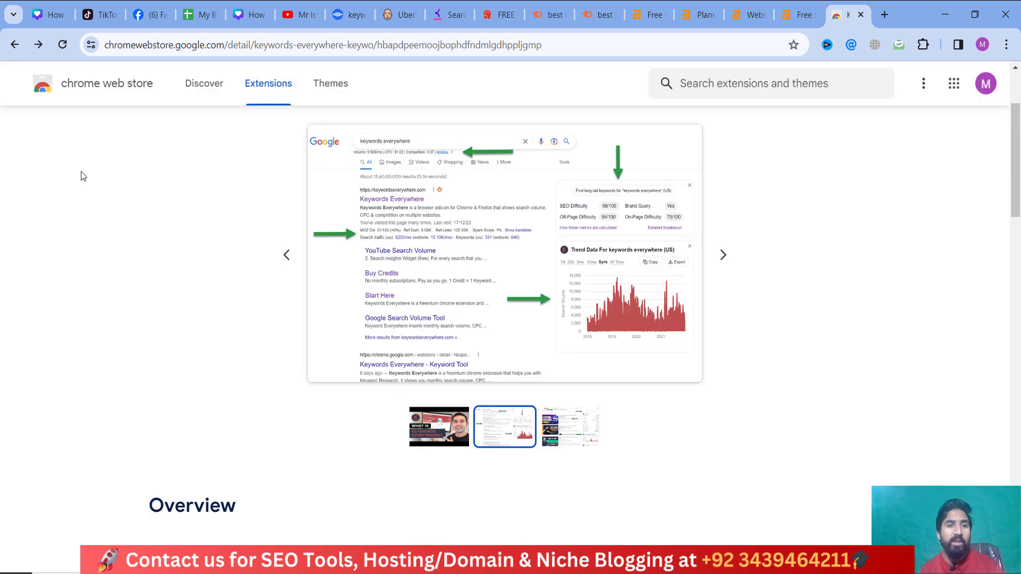
scroll(232, 255, up, 3)
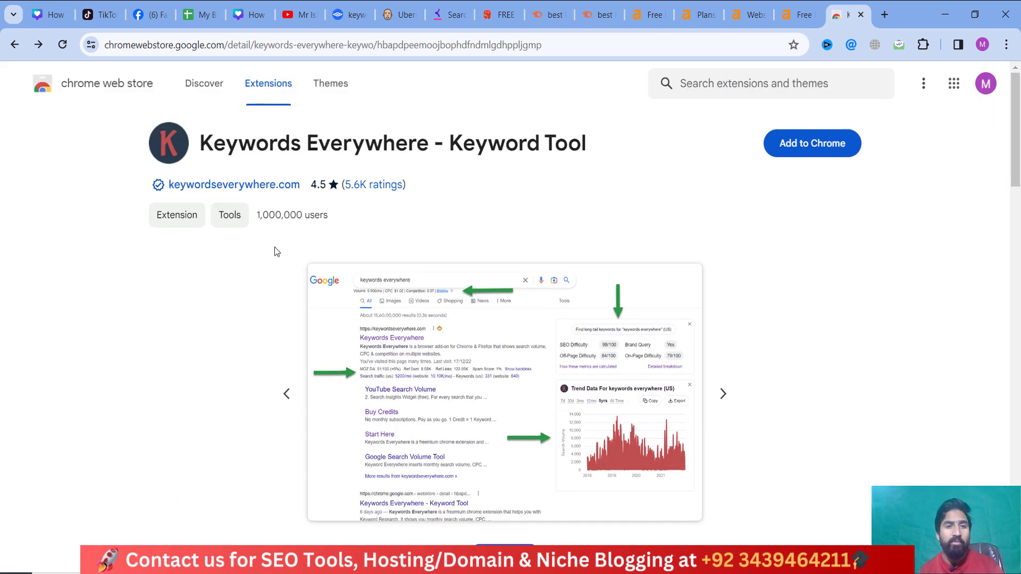
scroll(276, 253, down, 10)
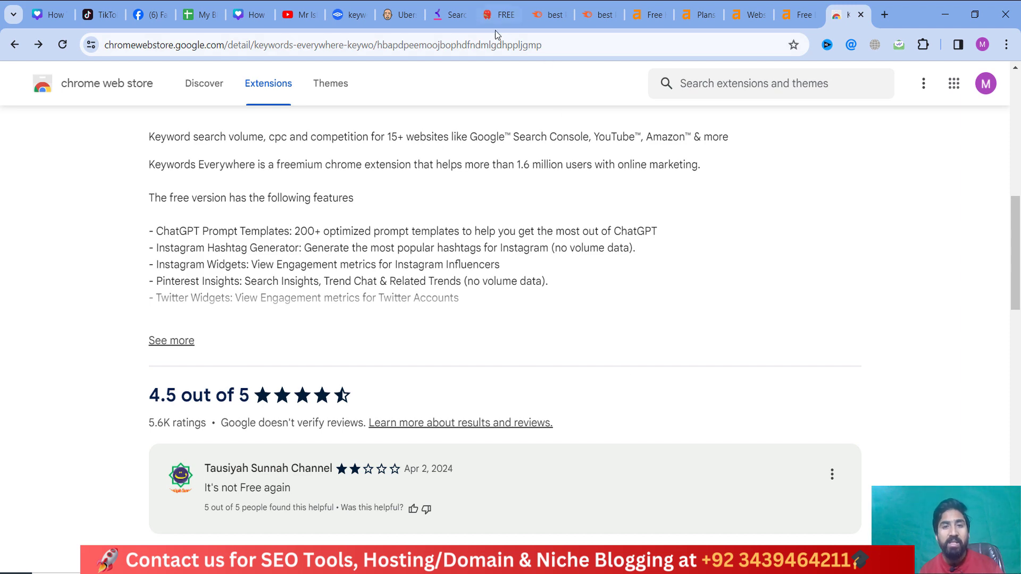
Check the Top 11 Keyword Tools list in PowerPoint and open a new tab in the other Chrome profile's window.
key(alt+Tab)
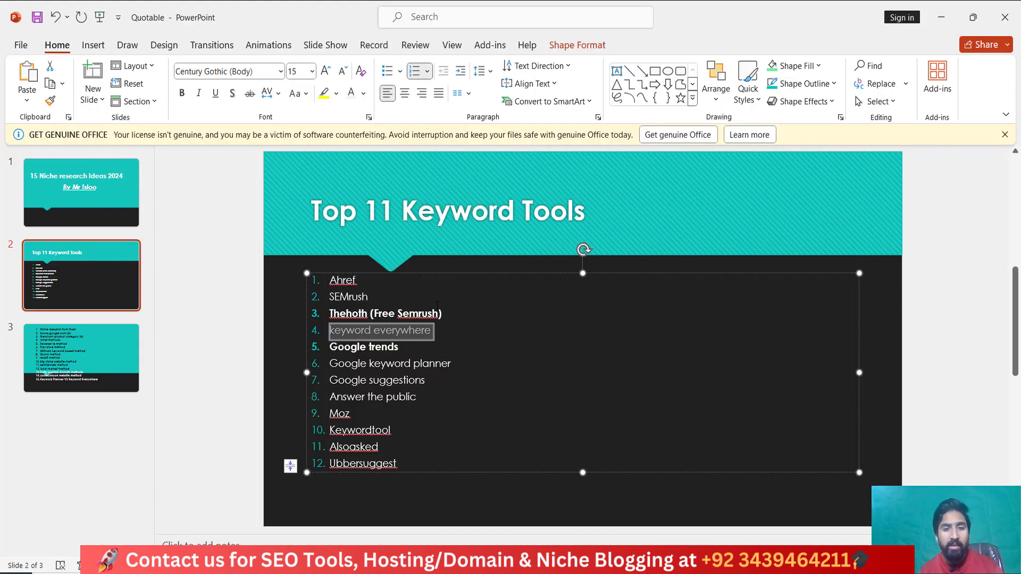
click(429, 363)
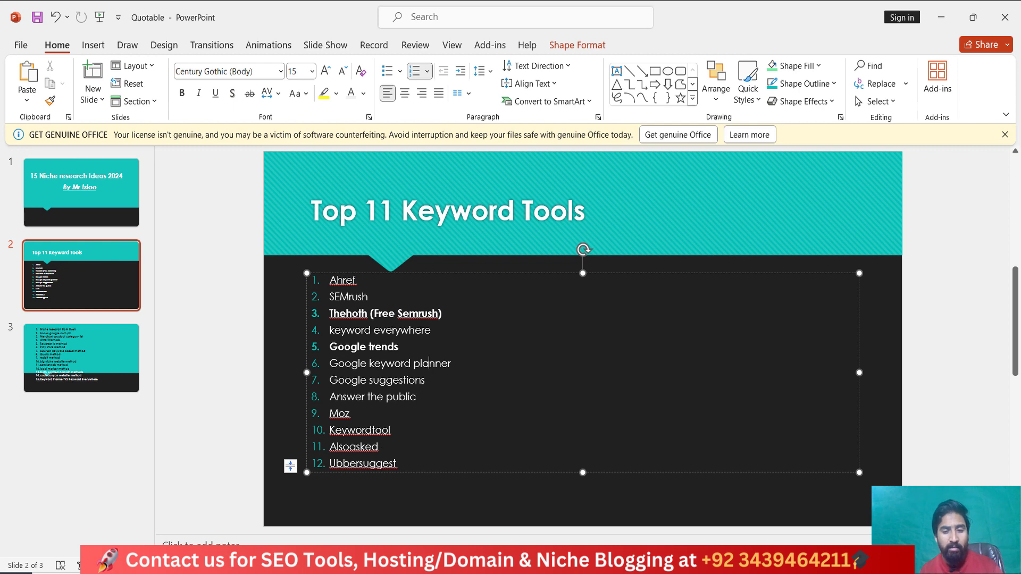
click(580, 513)
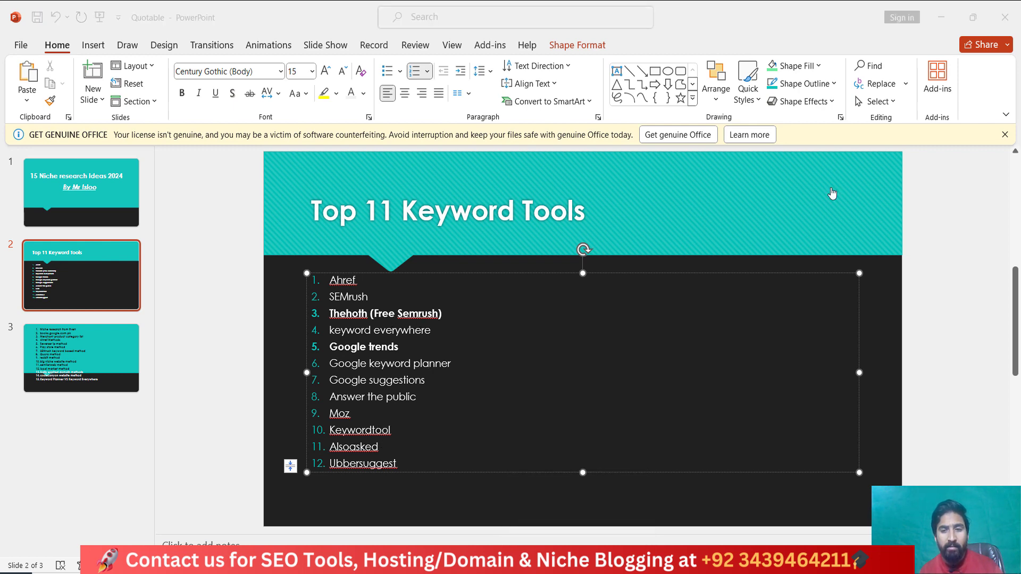
click(883, 14)
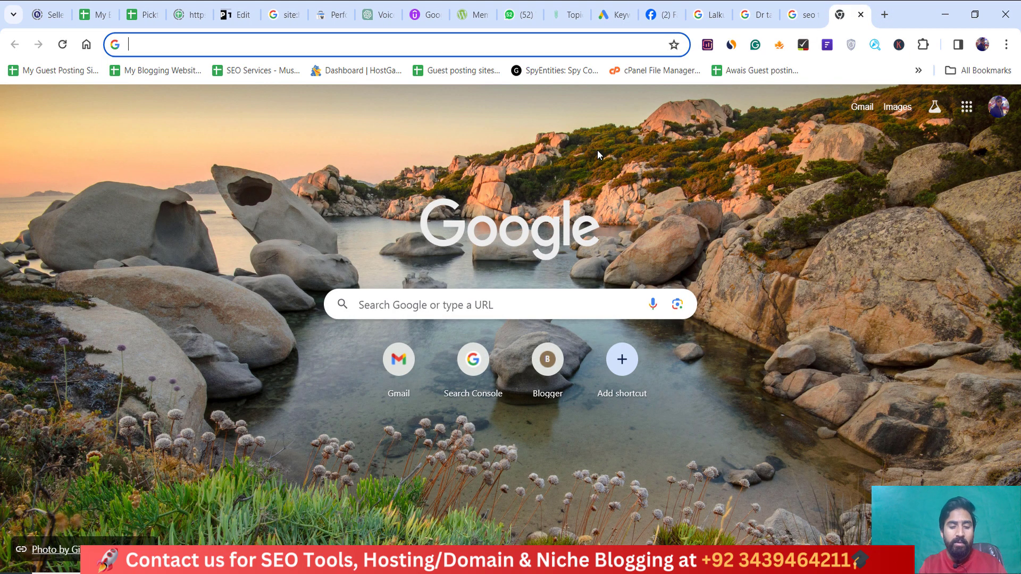
text(best seo to)
key(BackSpace)
key(BackSpace)
key(BackSpace)
key(BackSpace)
key(BackSpace)
key(BackSpace)
key(BackSpace)
key(BackSpace)
key(BackSpace)
key(BackSpace)
key(BackSpace)
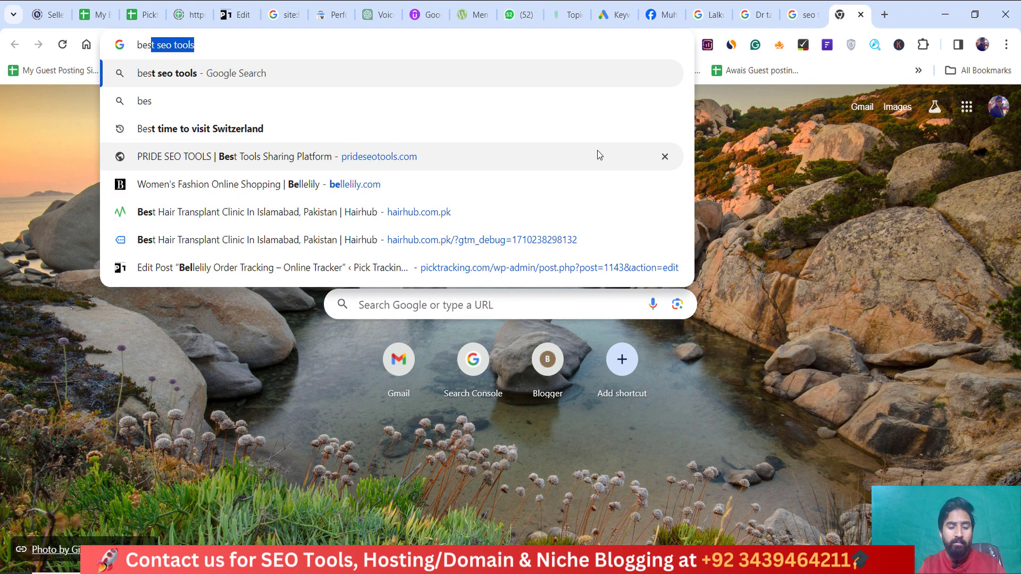
Search Google for "tiktok video downloader".
text(tiktok video dow)
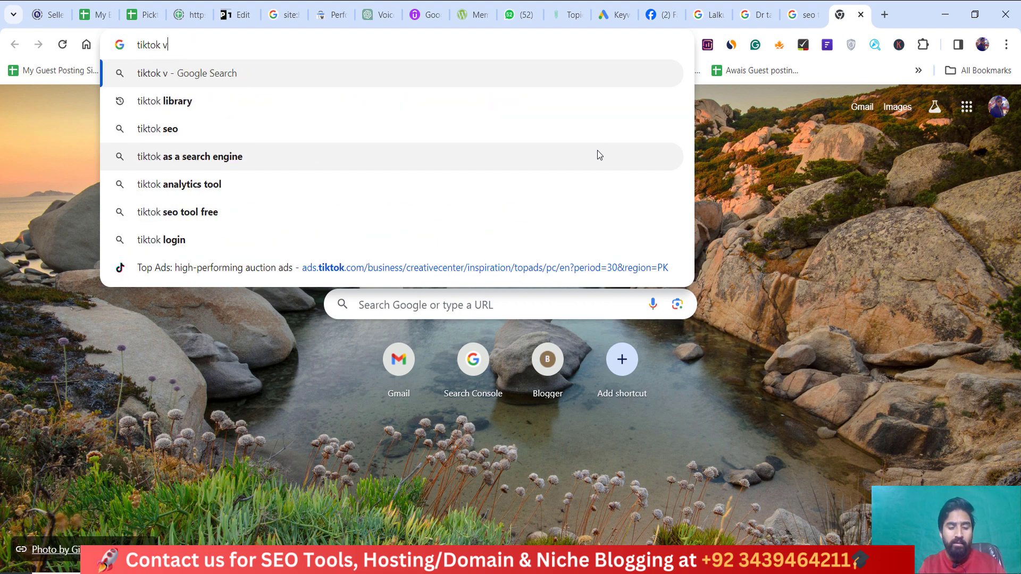
text(nloader)
key(Return)
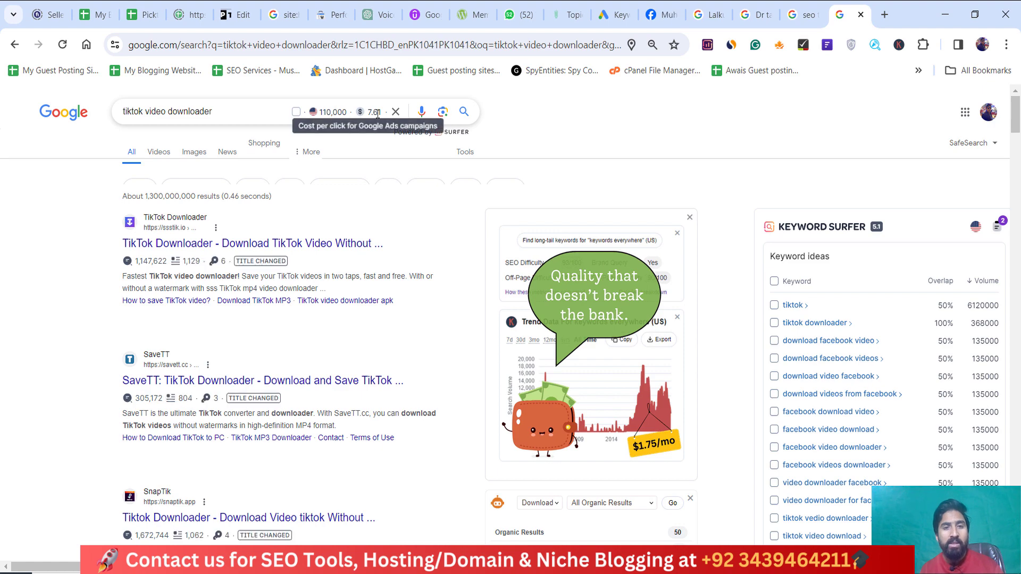
Examine the search volume, cost per click, site metrics and Keyword Surfer keyword ideas shown with the "tiktok video downloader" results.
scroll(798, 351, down, 5)
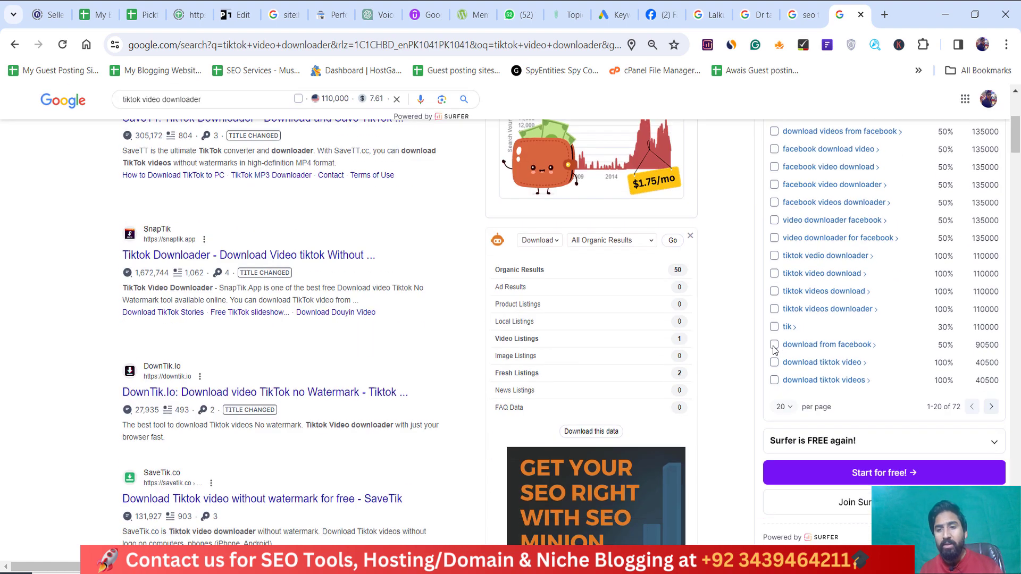
scroll(819, 348, up, 3)
scroll(957, 404, right, 1)
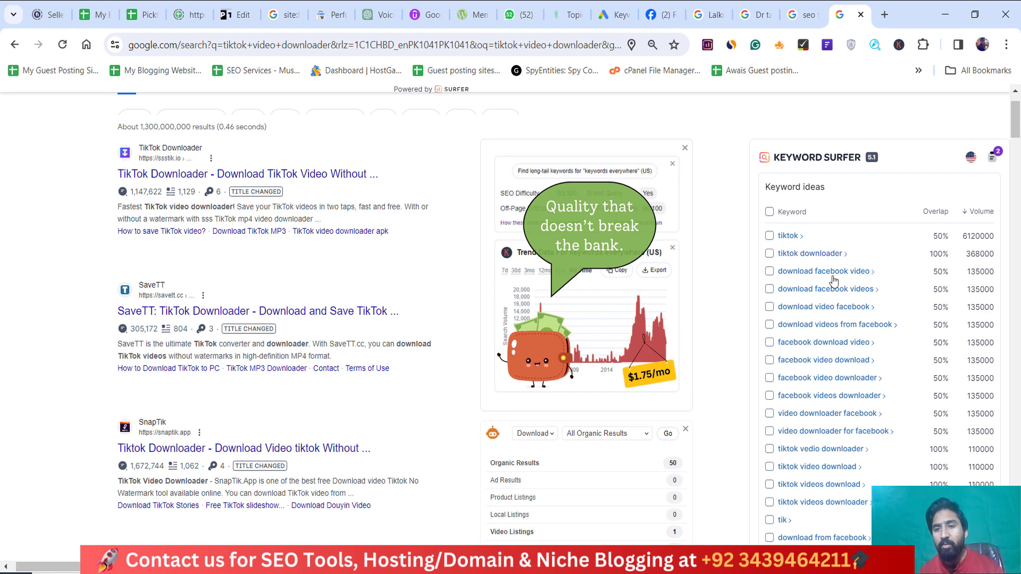
scroll(819, 305, down, 4)
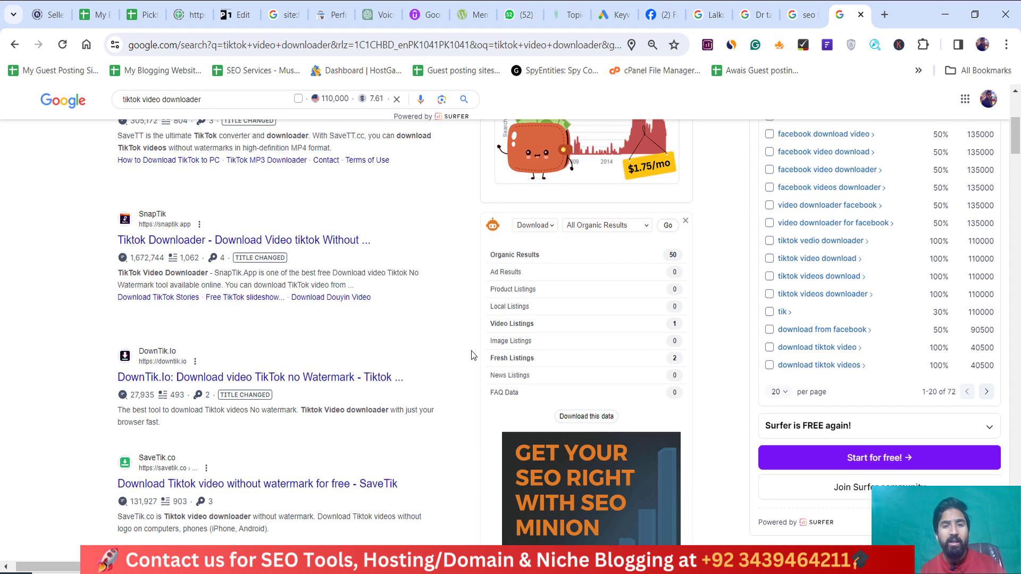
scroll(471, 350, up, 5)
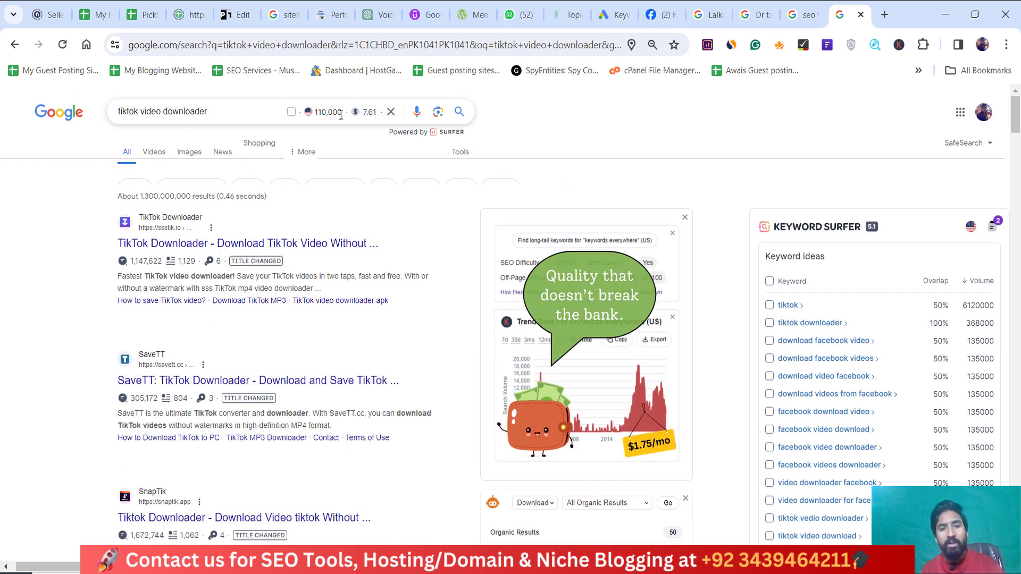
scroll(882, 346, down, 4)
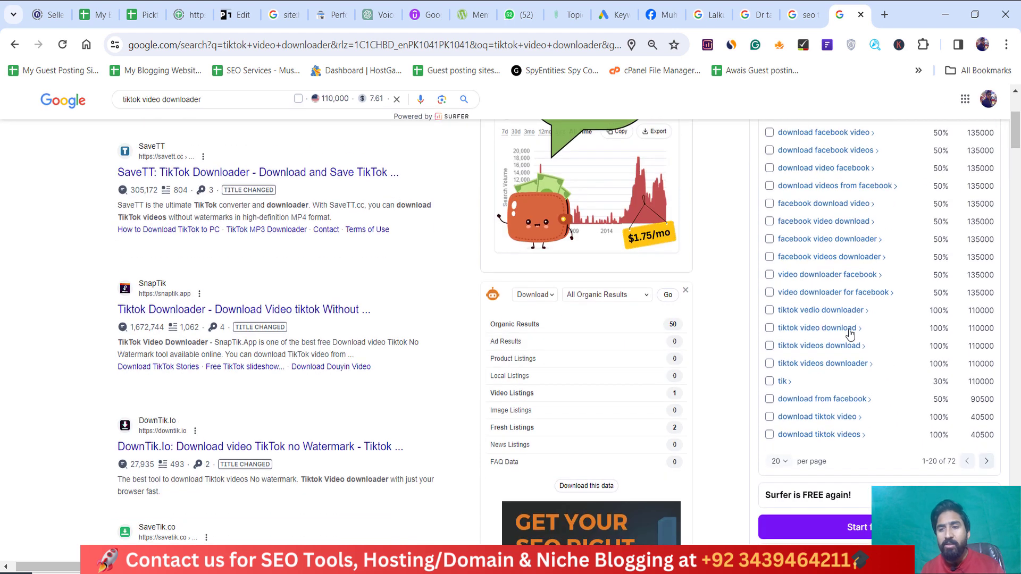
scroll(849, 339, up, 1)
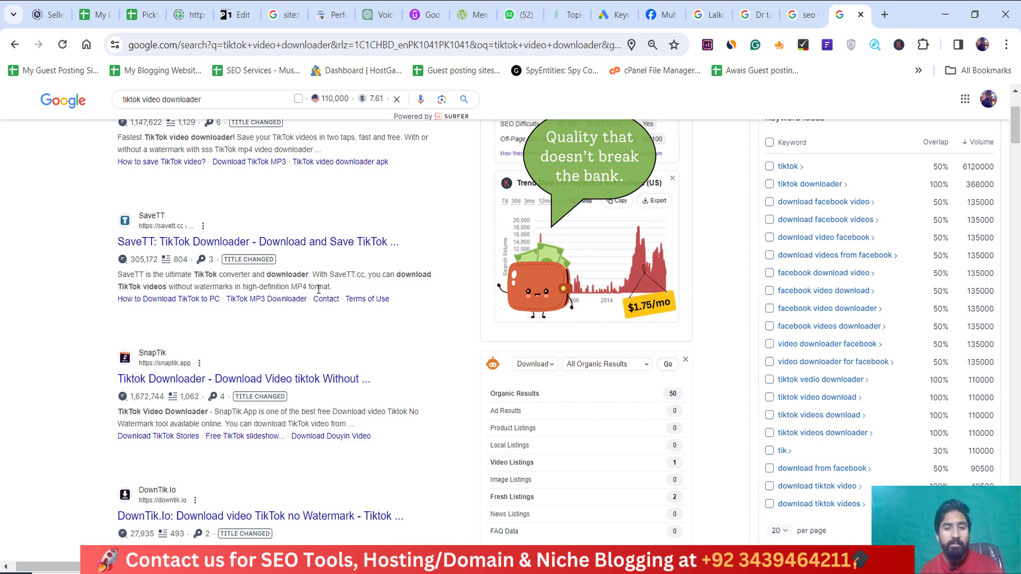
scroll(321, 289, up, 3)
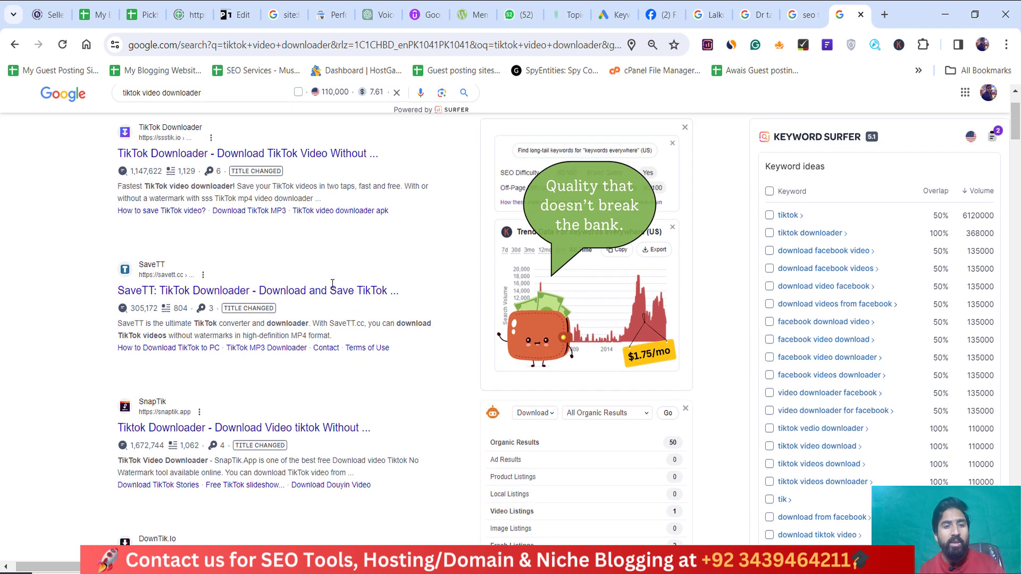
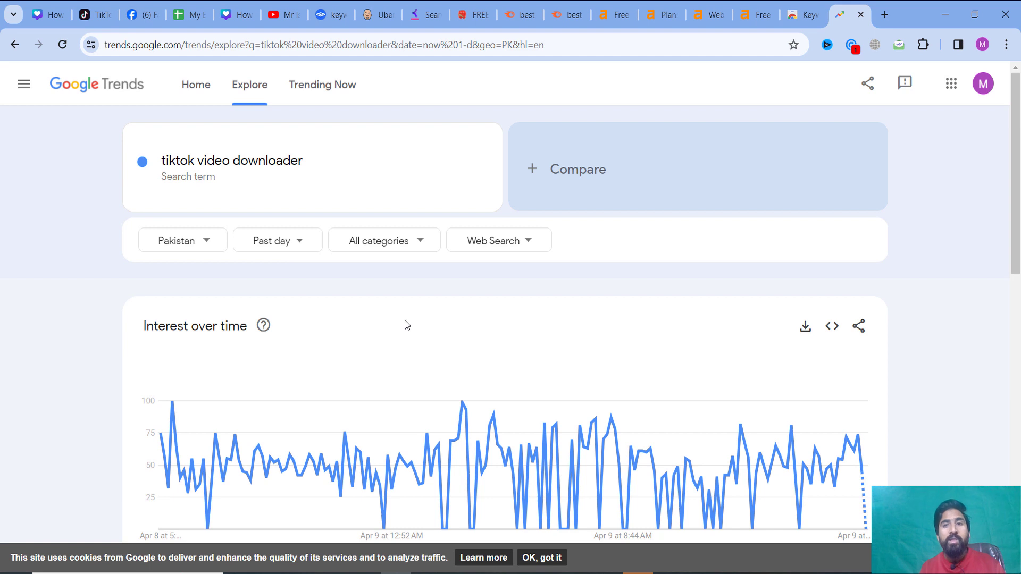
Replace the Google Trends search term with "happy new year images" and set the time range to Past 12 months.
click(326, 175)
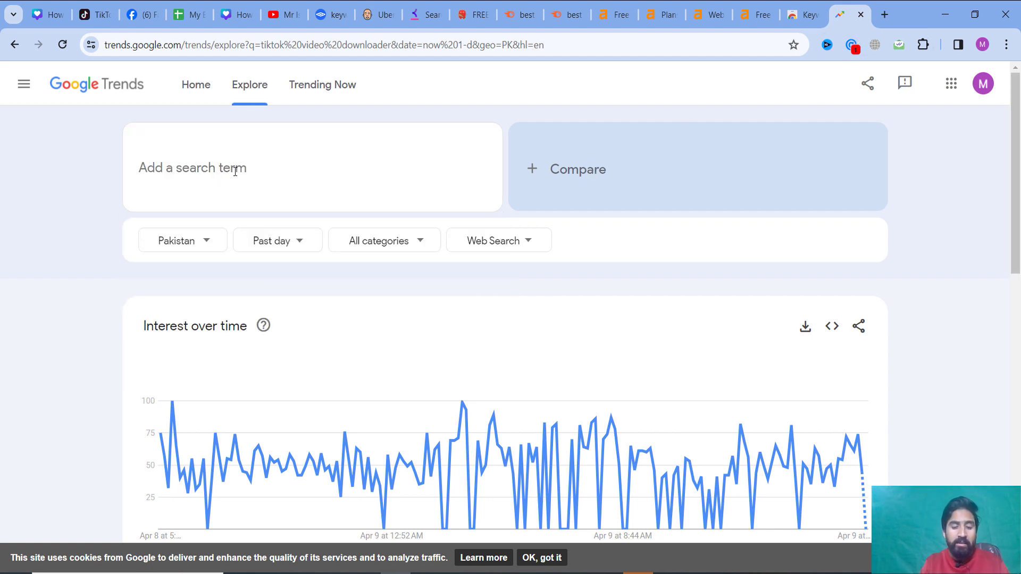
text(ha)
key(BackSpace)
text(appy new year images 2)
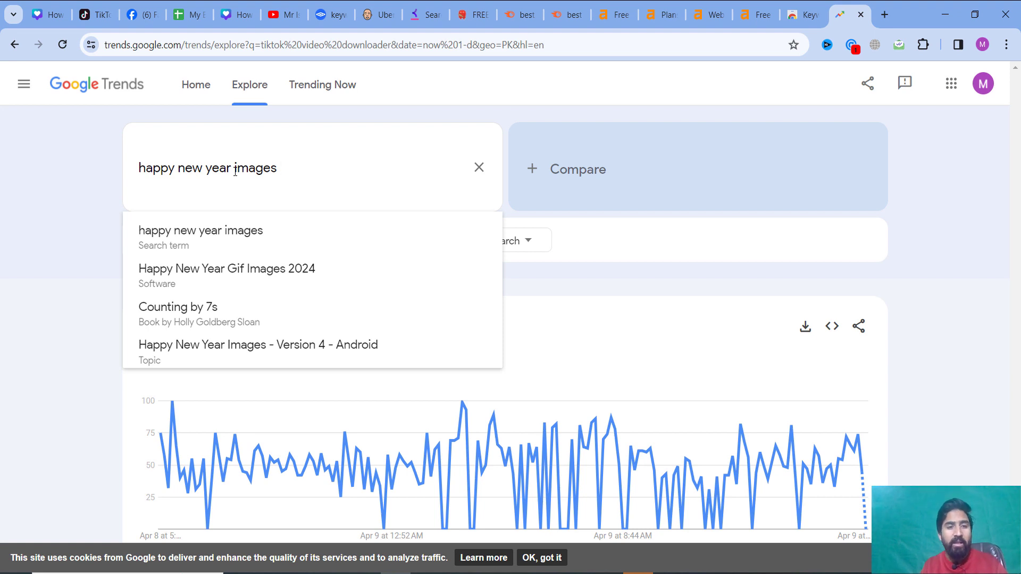
key(Return)
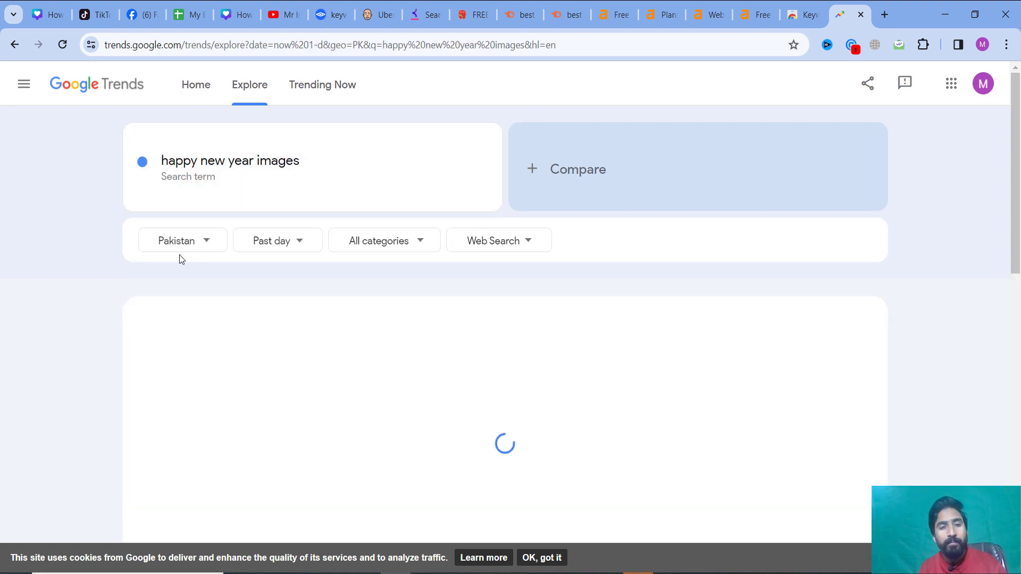
click(275, 246)
click(293, 434)
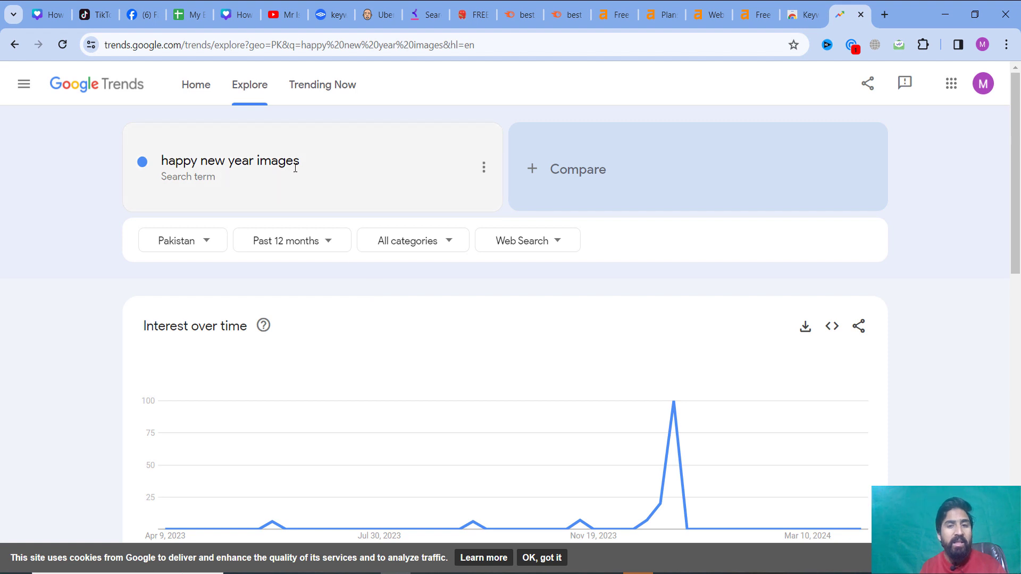
Examine the Interest over time chart for "happy new year images" across the past 12 months.
scroll(303, 176, down, 1)
scroll(319, 191, up, 1)
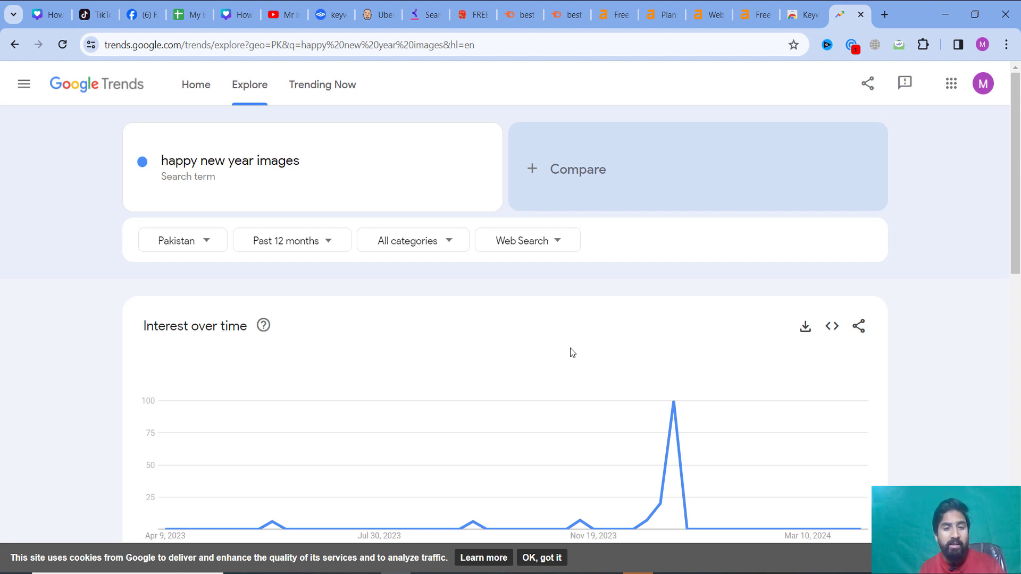
scroll(613, 346, down, 2)
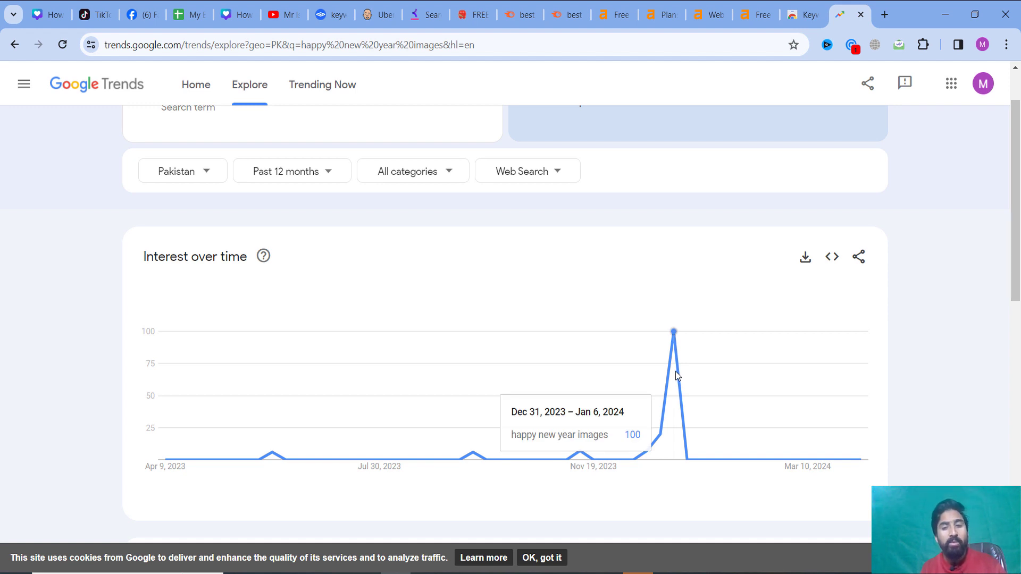
scroll(414, 293, up, 2)
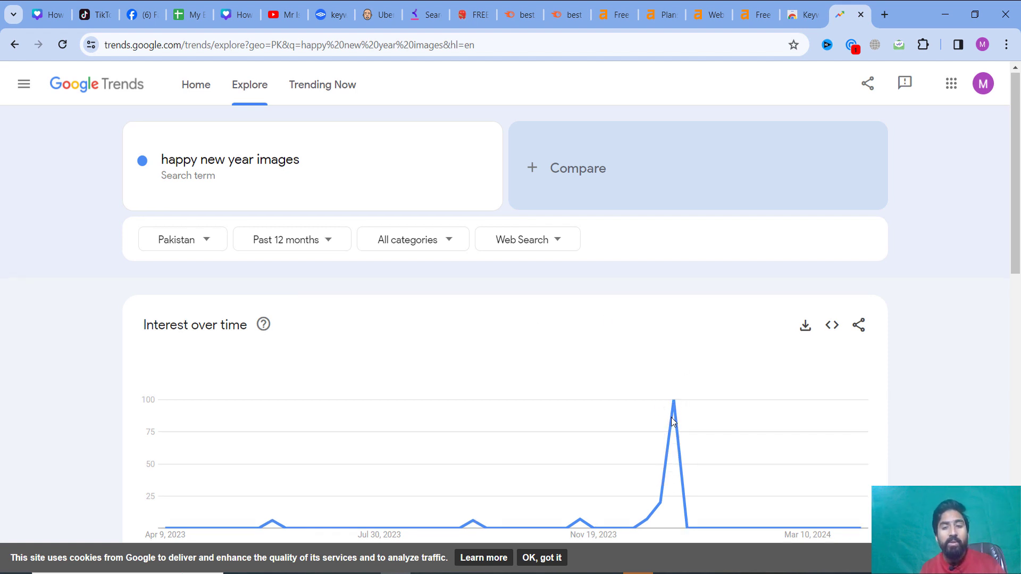
scroll(680, 346, down, 2)
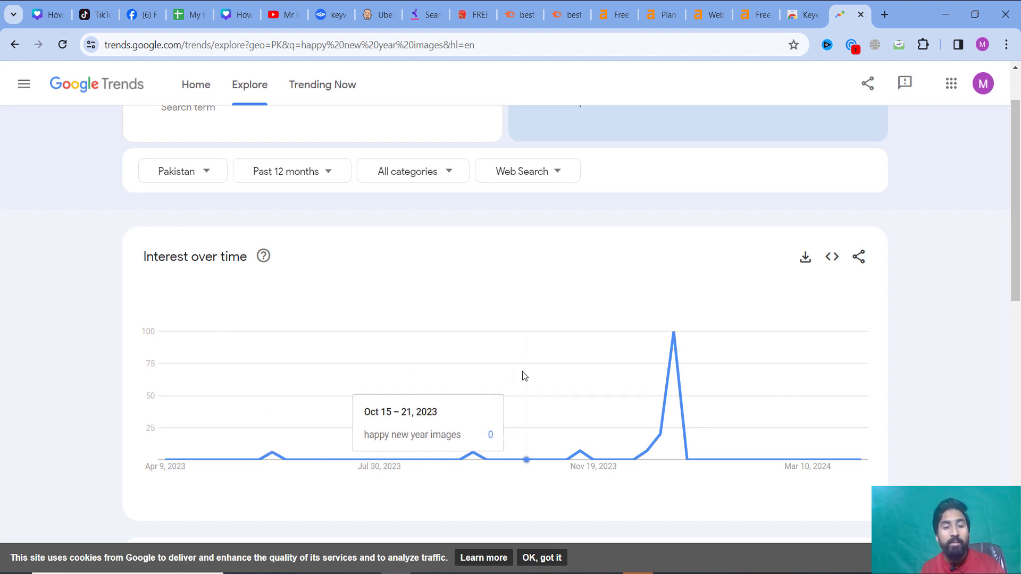
scroll(499, 367, up, 2)
Set the region for "happy new year images" to Worldwide and view its Interest over time chart.
click(291, 178)
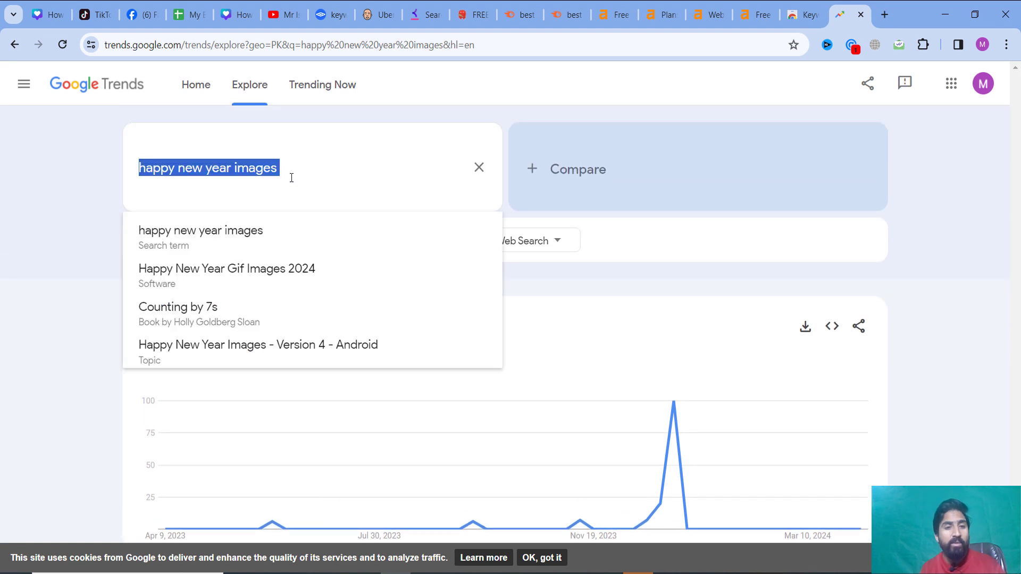
click(80, 237)
click(192, 247)
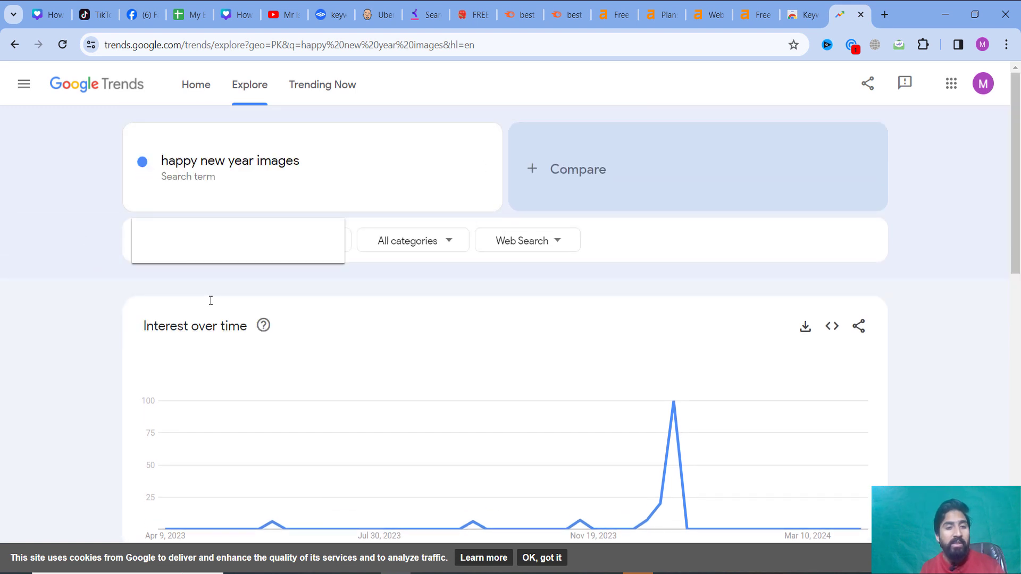
click(185, 281)
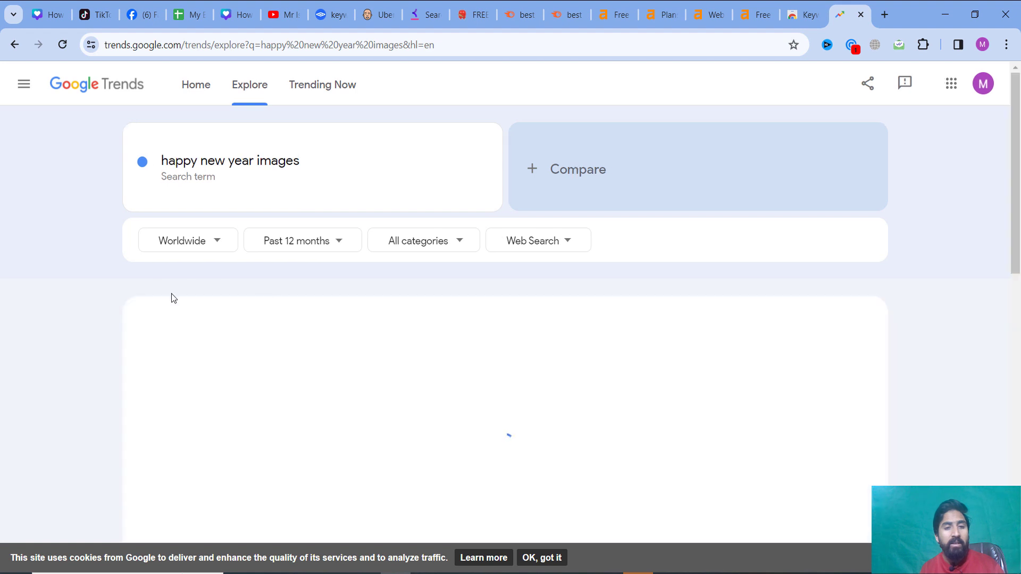
scroll(585, 317, down, 3)
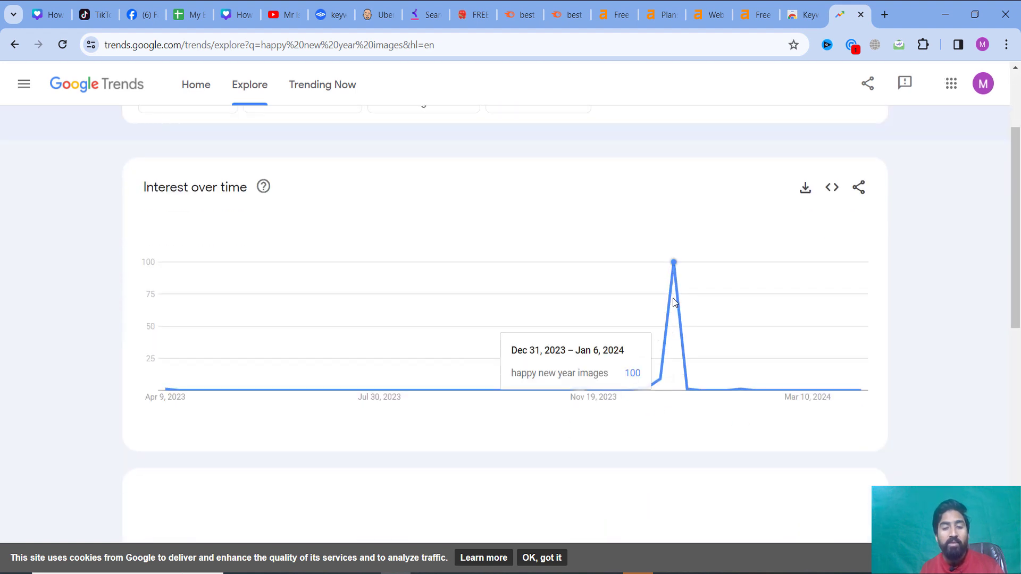
scroll(672, 300, up, 3)
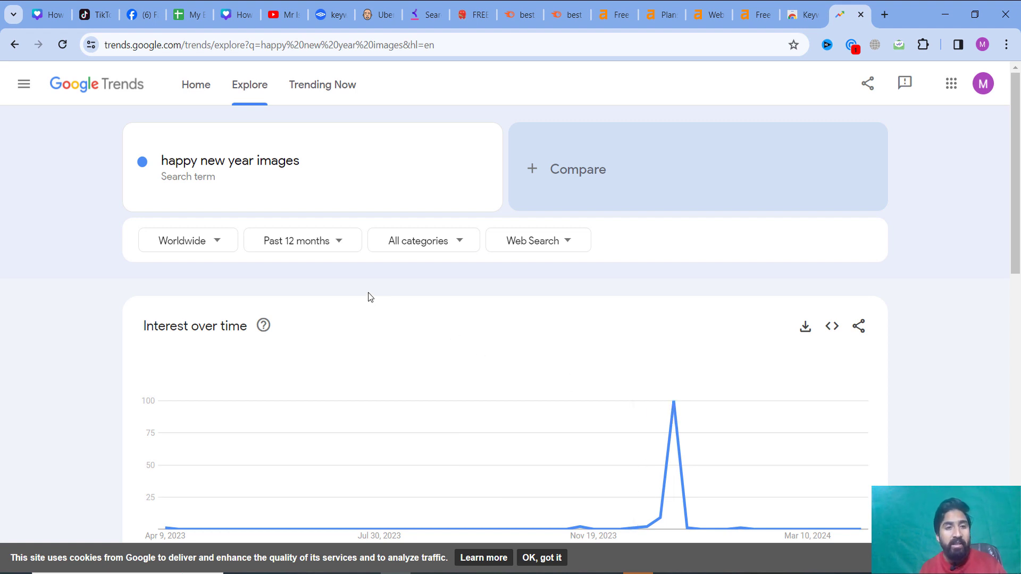
Replace the search term with "tiktok video downloader" and view its worldwide Interest over time chart.
click(322, 170)
text(tiktok video downloader)
click(251, 229)
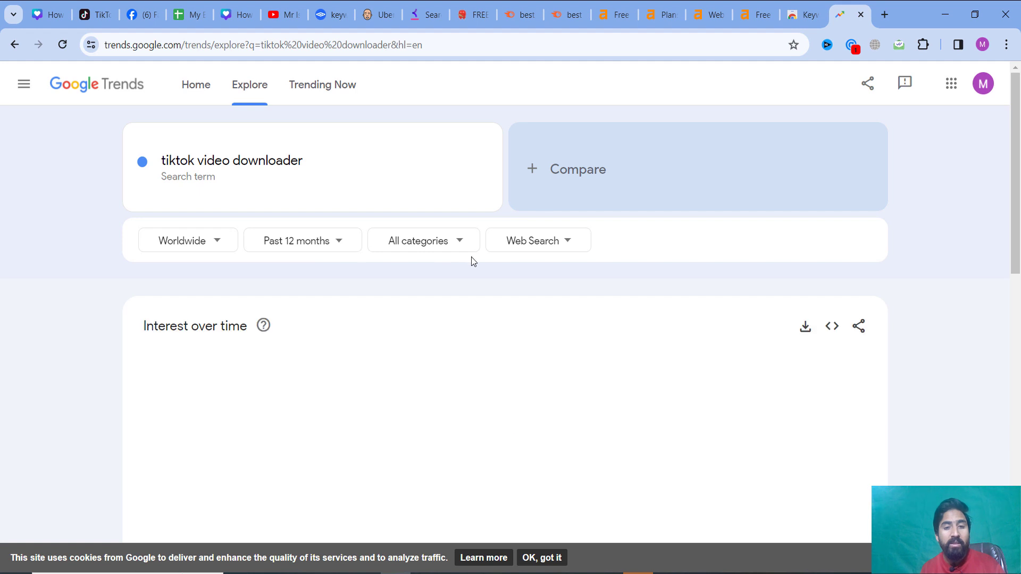
scroll(286, 276, down, 4)
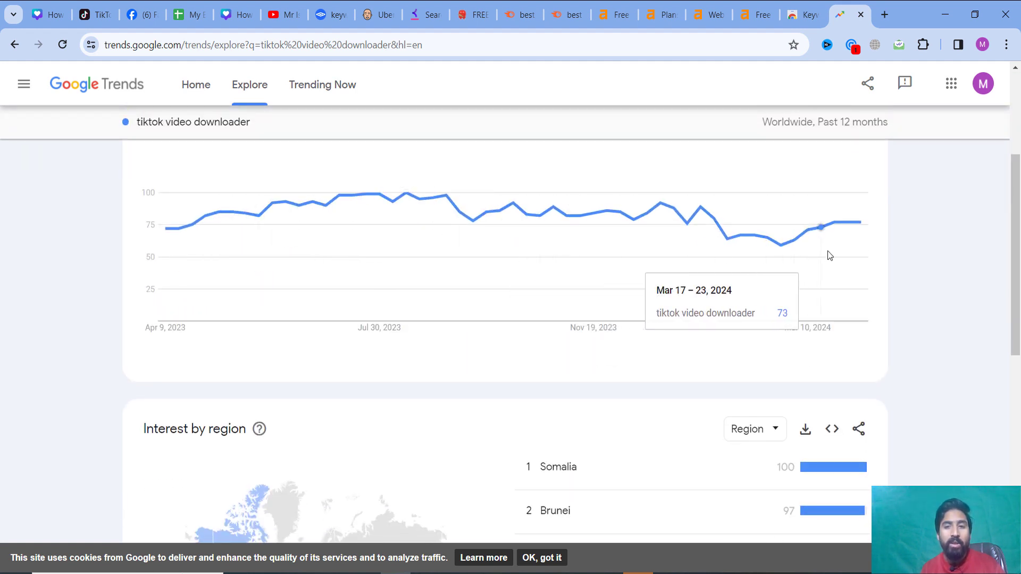
scroll(849, 250, up, 3)
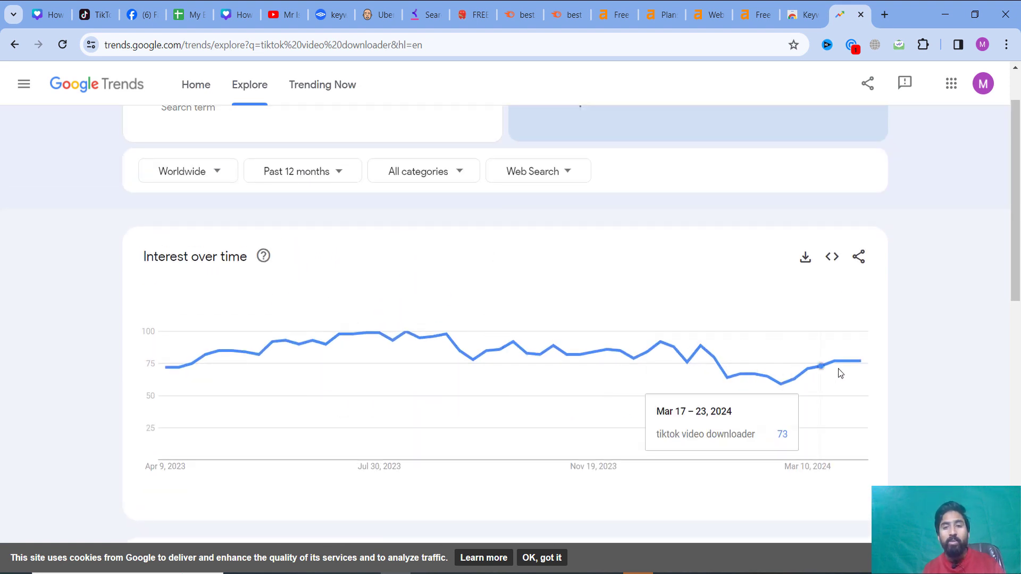
Set the region for "tiktok video downloader" to United States.
click(191, 178)
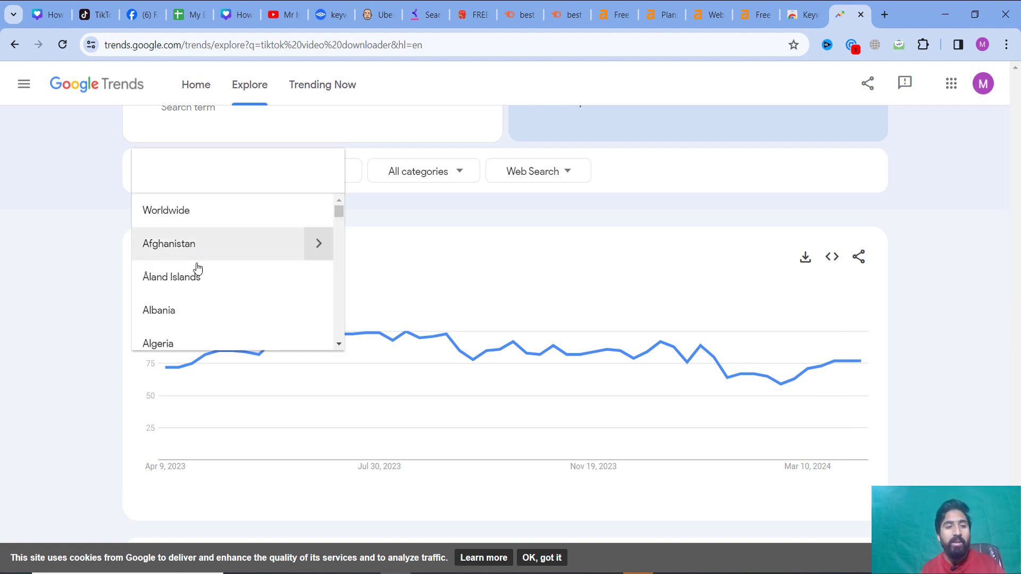
scroll(213, 275, down, 3)
text(uni)
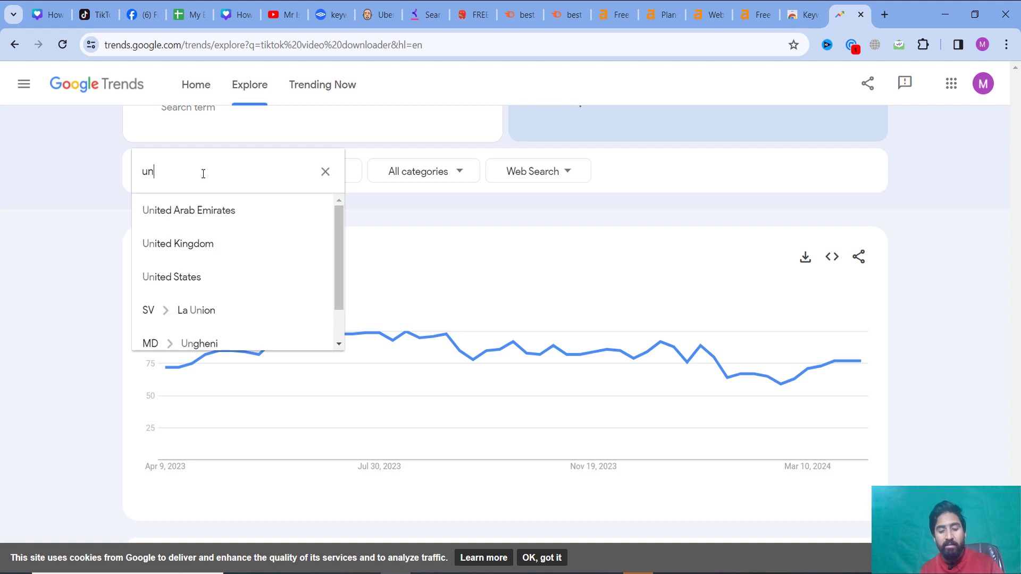
click(200, 282)
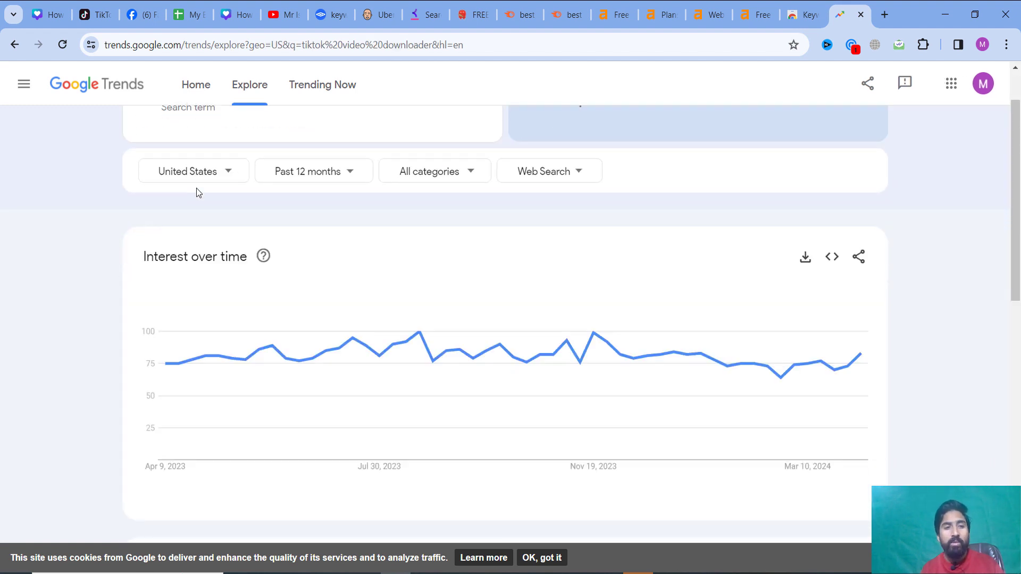
Set the region to India and review the Interest over time and subregion data for "tiktok video downloader".
click(202, 178)
text(ind)
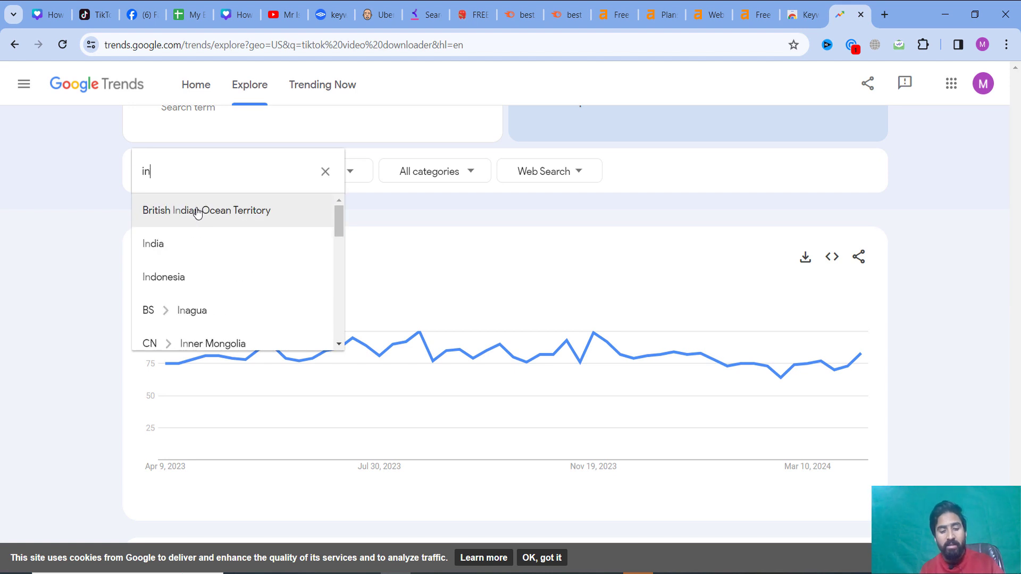
click(194, 246)
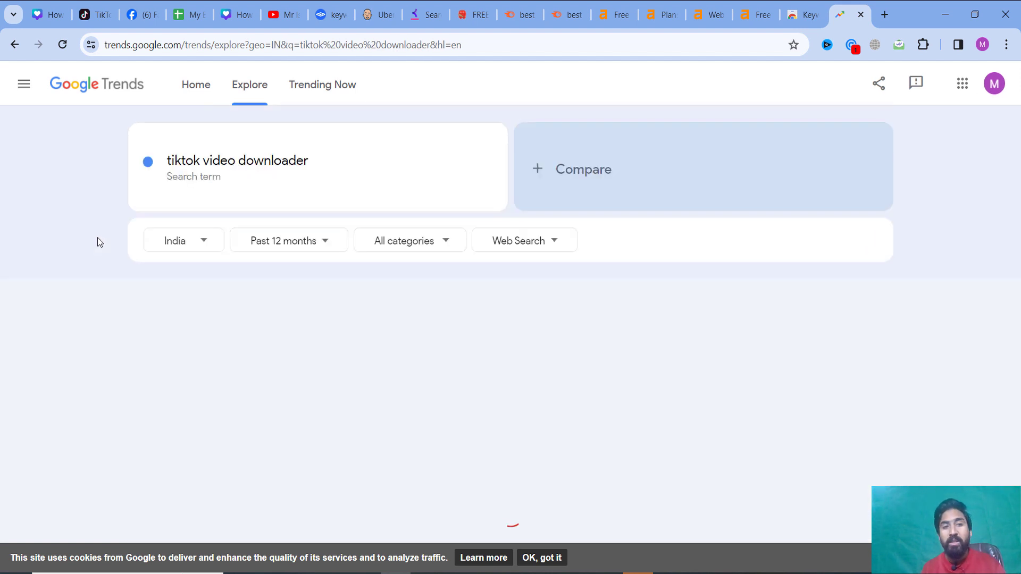
scroll(98, 266, down, 3)
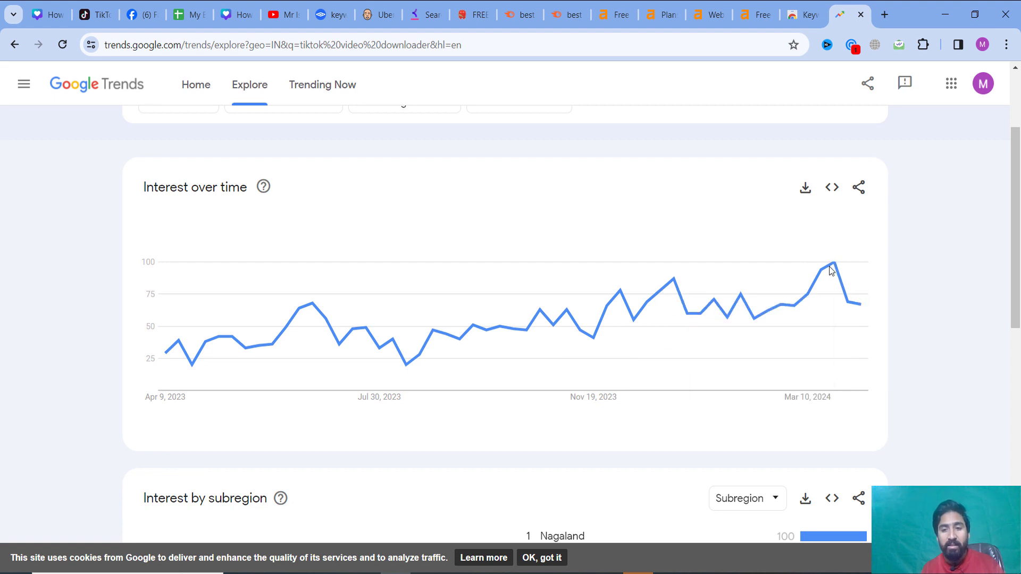
scroll(476, 298, down, 5)
scroll(467, 310, up, 8)
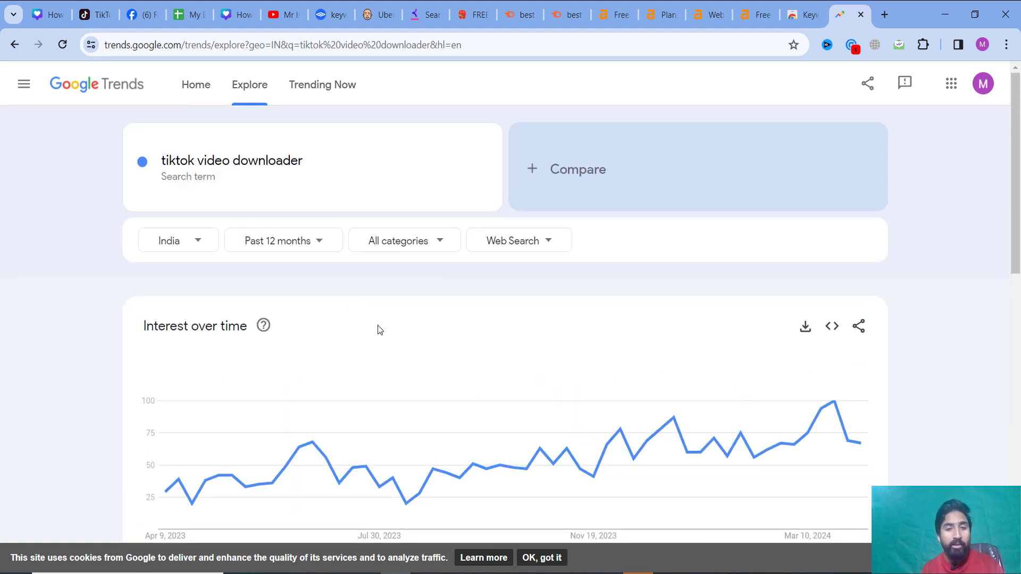
View the available category filters, leave All categories selected, and set the search type to YouTube Search.
click(426, 240)
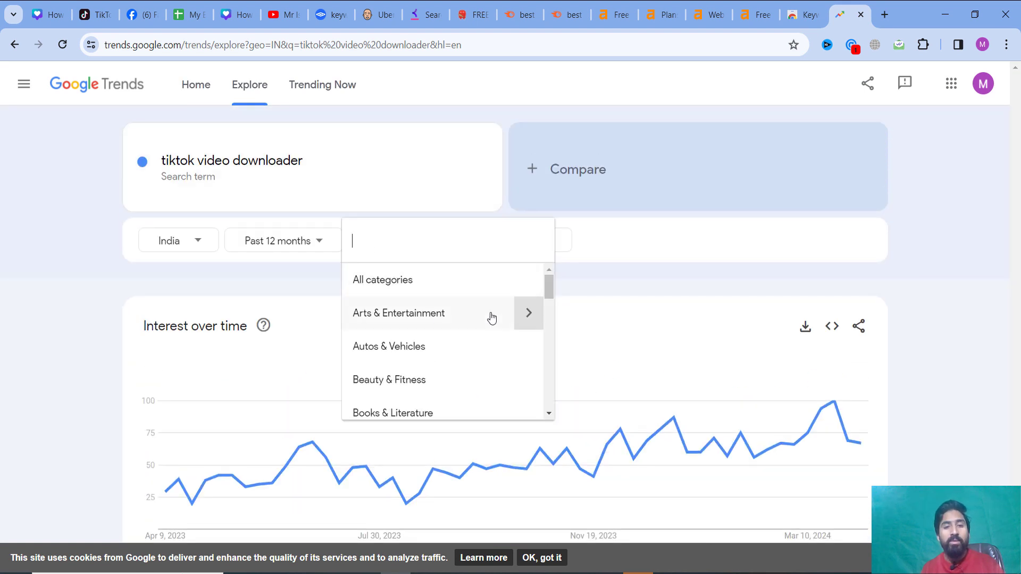
click(636, 271)
click(526, 240)
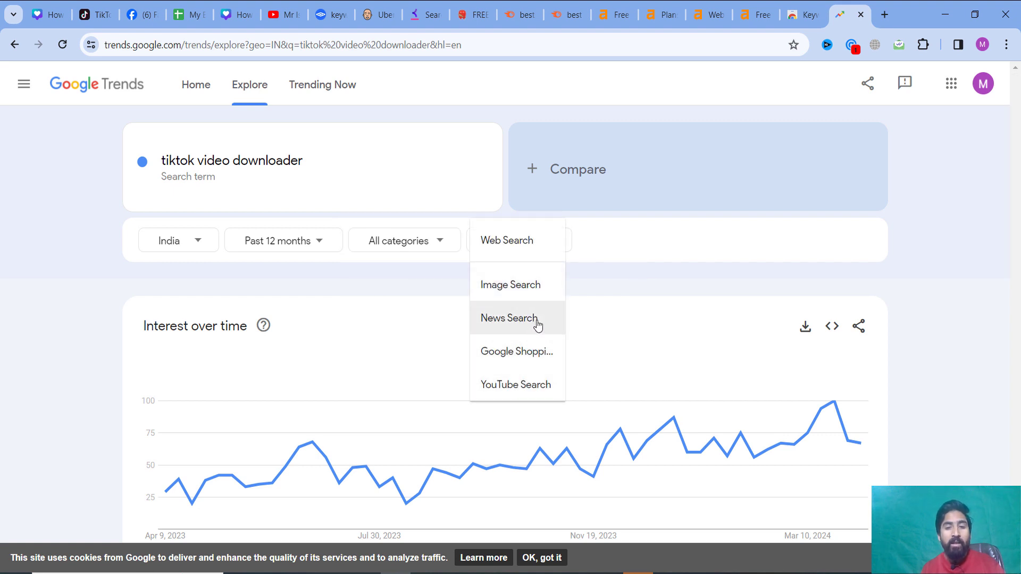
click(530, 396)
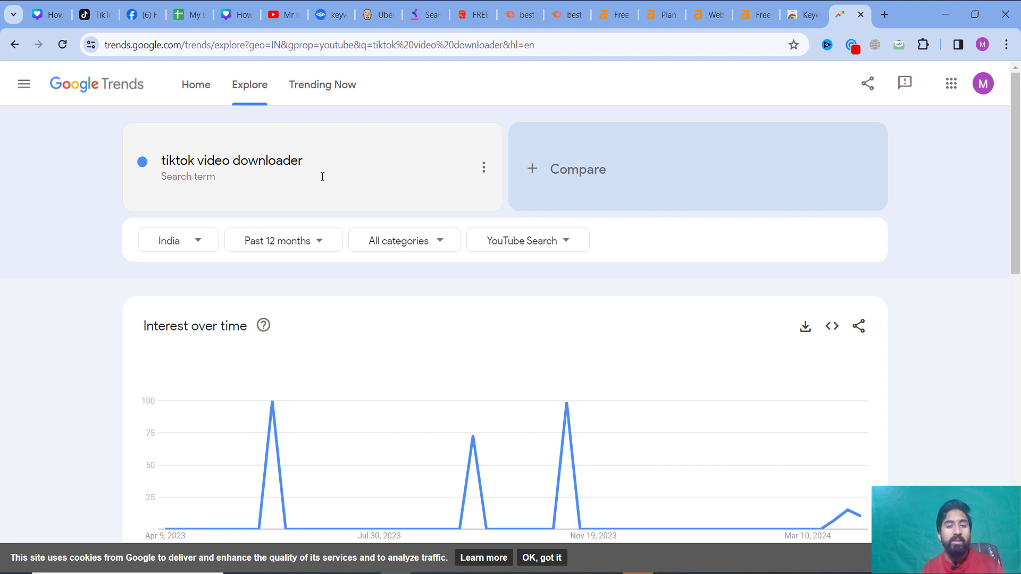
Add "how to make ice cream" as a comparison term and view the combined Interest over time chart.
click(574, 175)
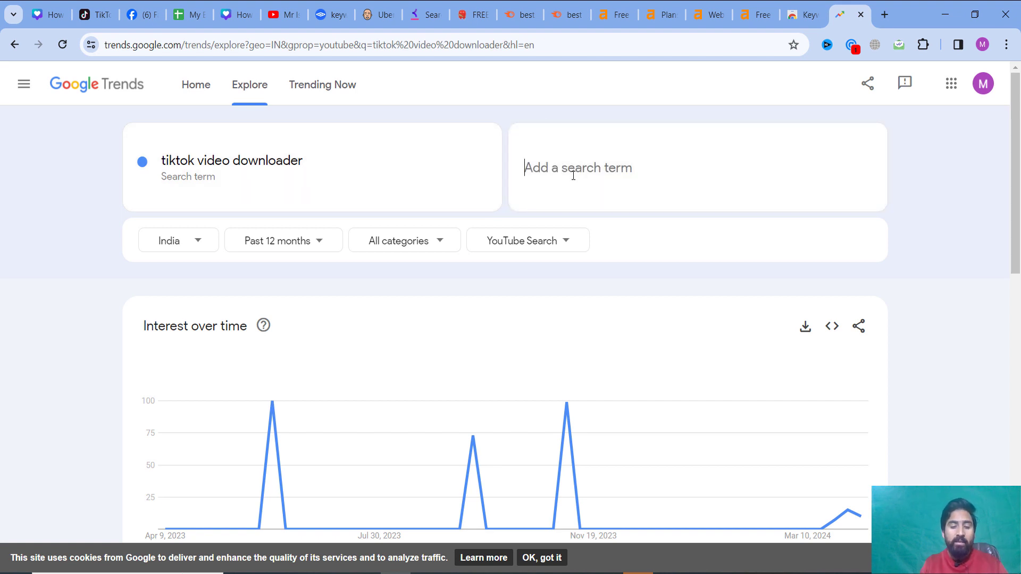
text(how to make ice cream)
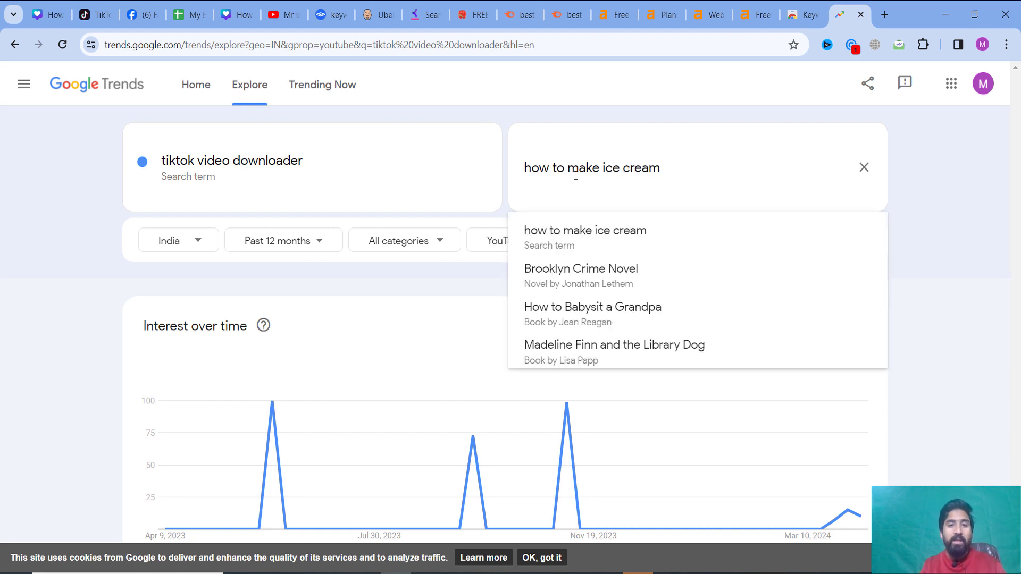
key(Return)
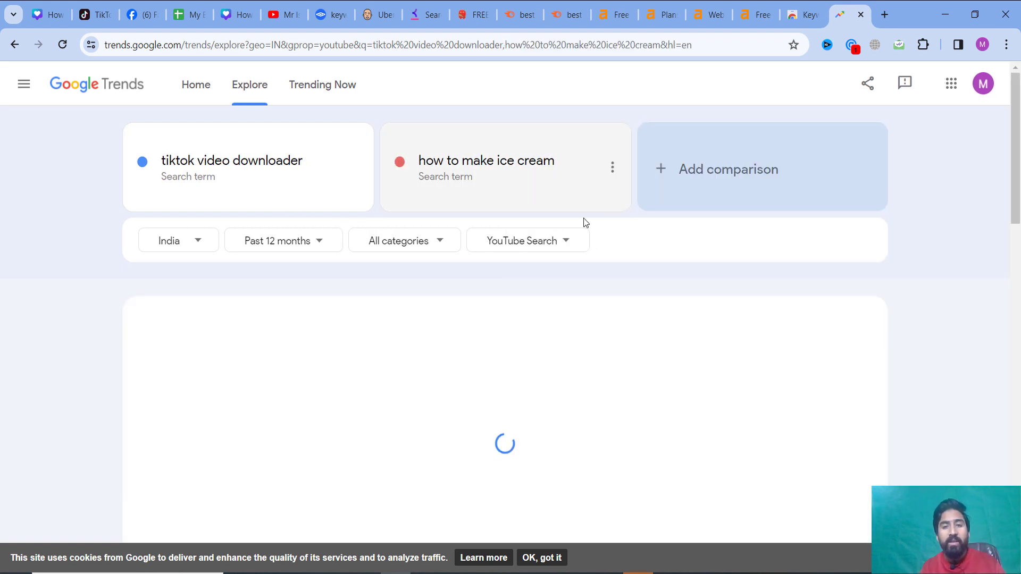
scroll(449, 446, down, 2)
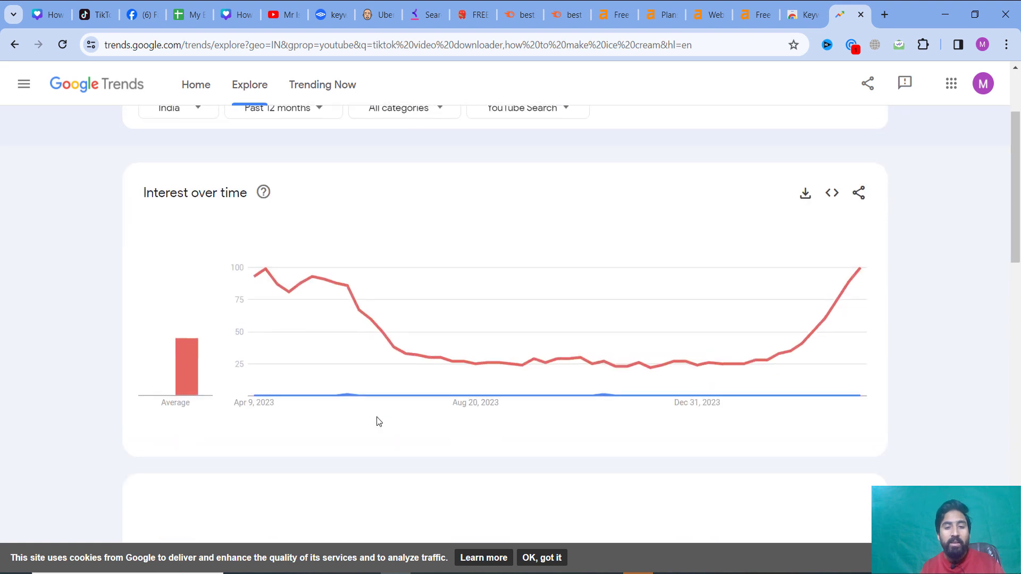
scroll(358, 322, up, 2)
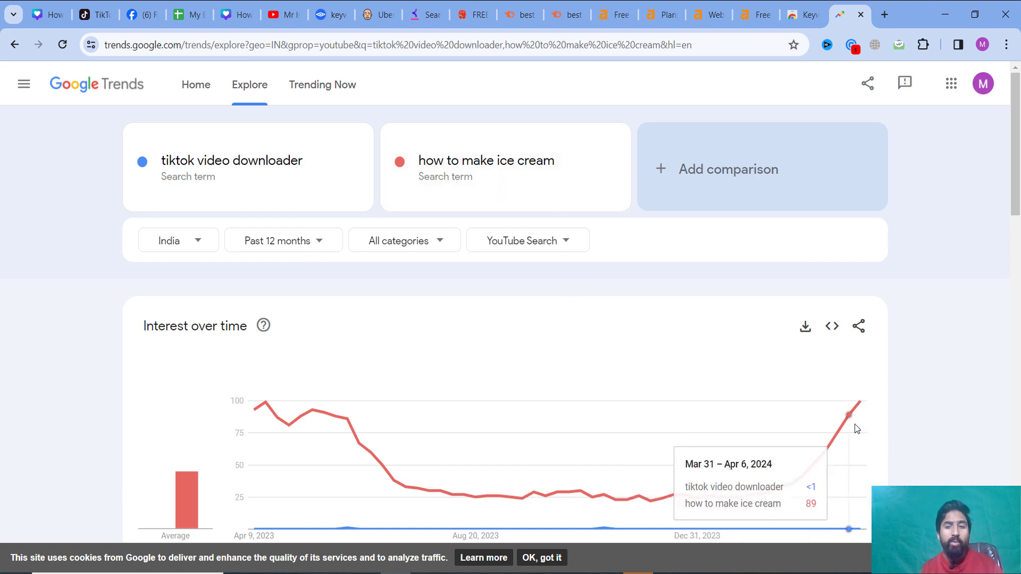
Set the search type of the comparison to Web Search and accept the cookie notice.
click(531, 248)
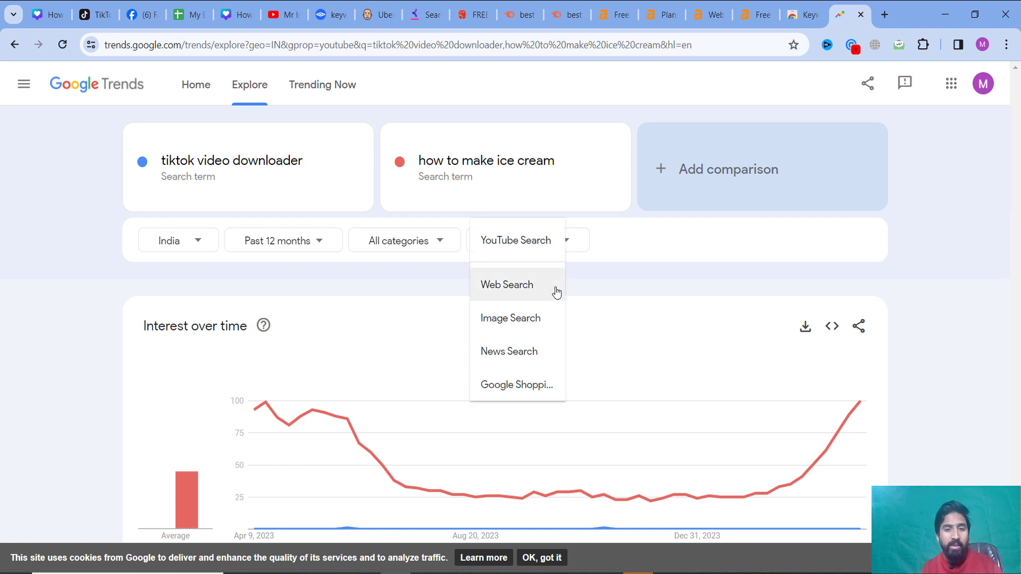
click(524, 285)
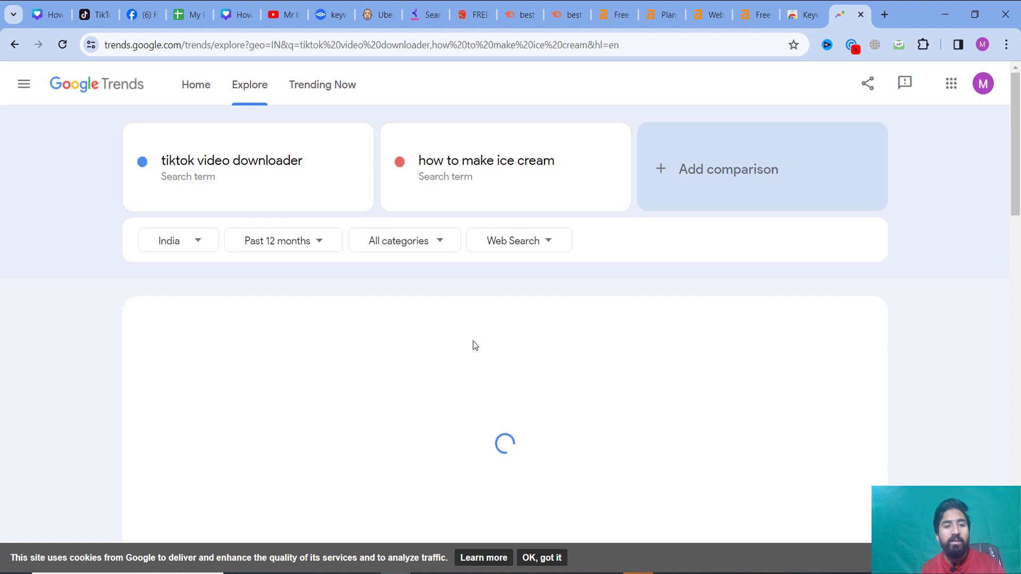
scroll(482, 333, down, 1)
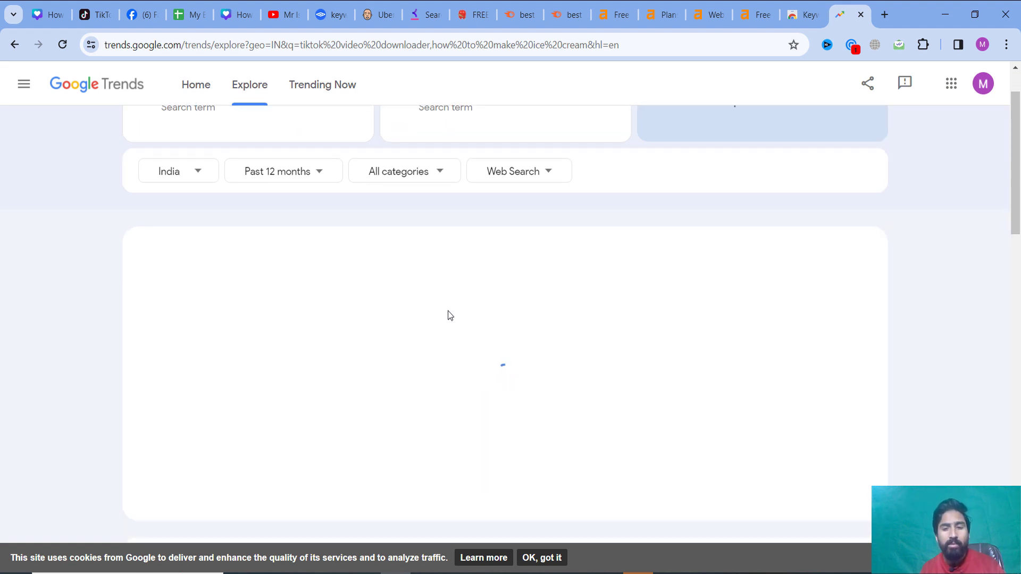
scroll(450, 312, up, 1)
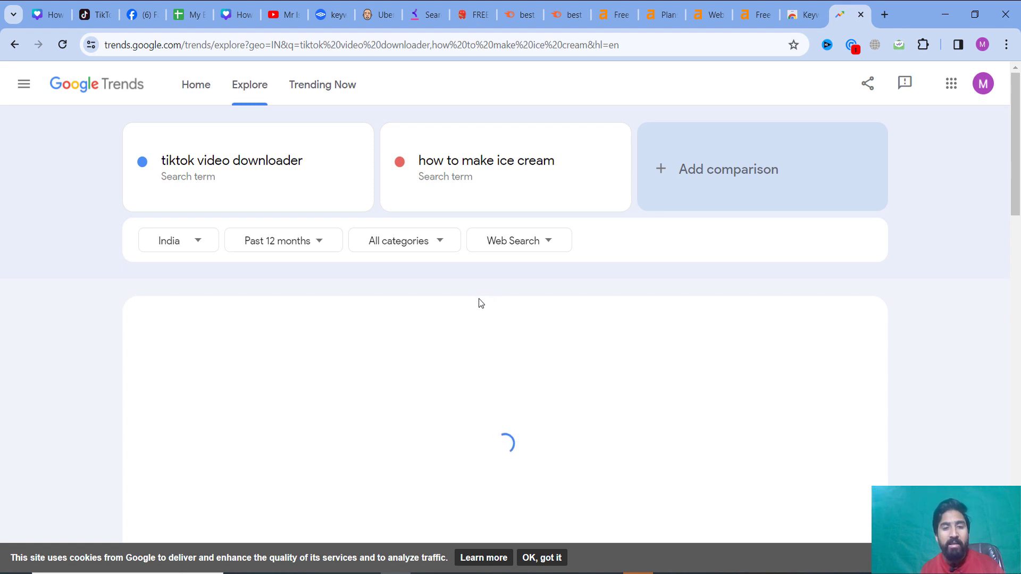
click(546, 557)
scroll(533, 362, down, 2)
scroll(535, 364, up, 3)
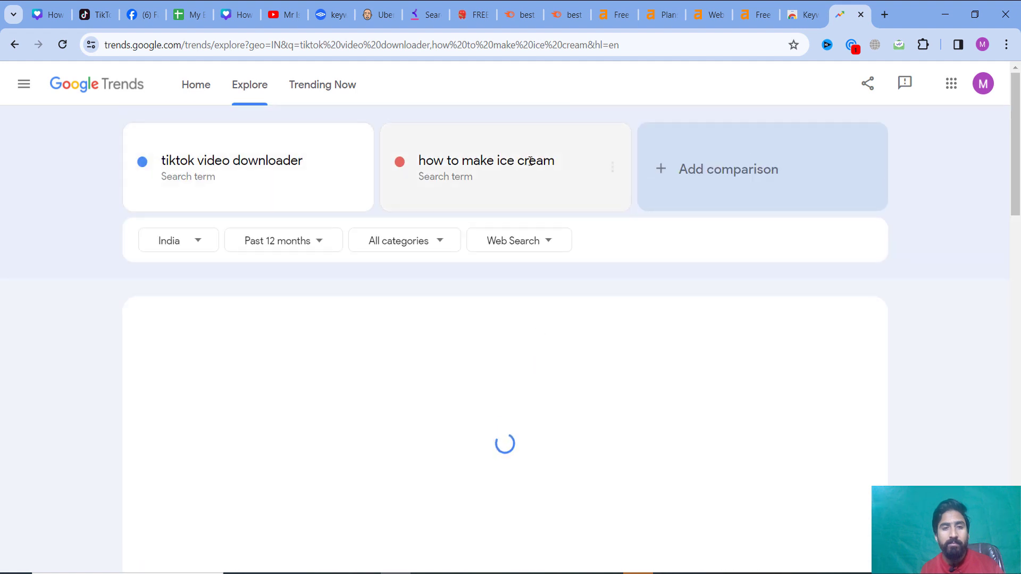
Reload the Google Trends comparison page so that its charts load.
click(535, 186)
click(484, 238)
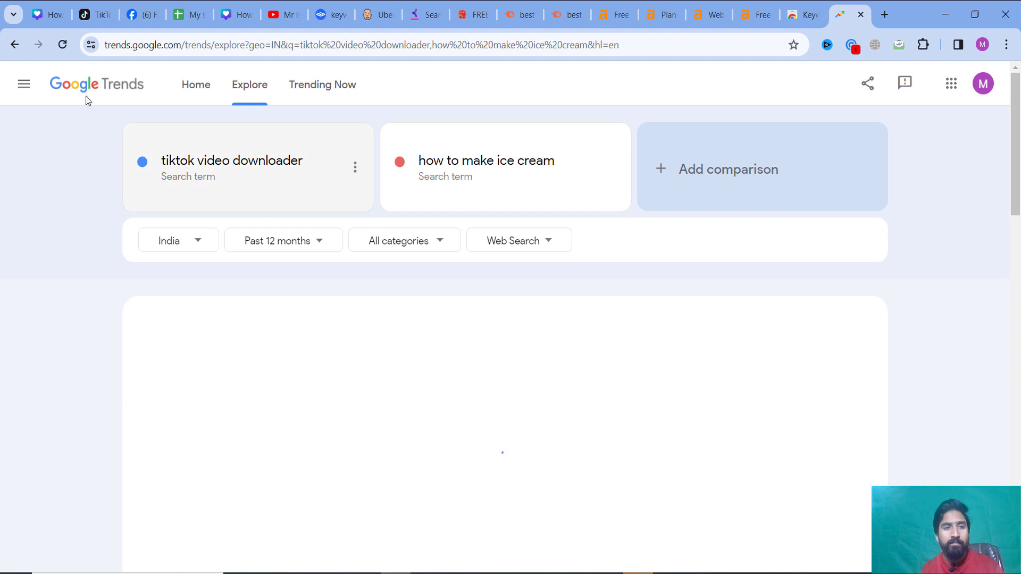
click(61, 47)
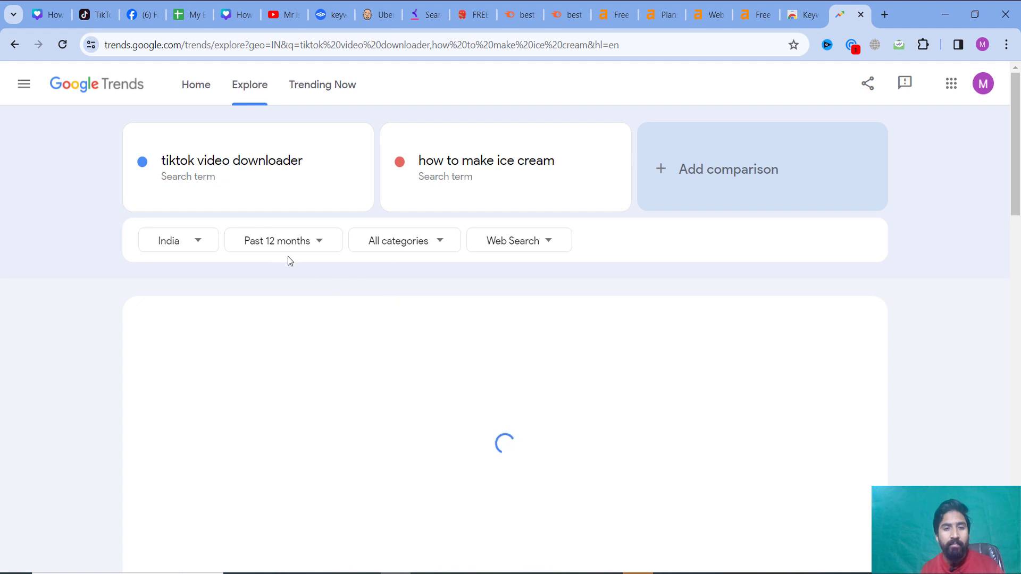
click(542, 175)
key(ctrl+c)
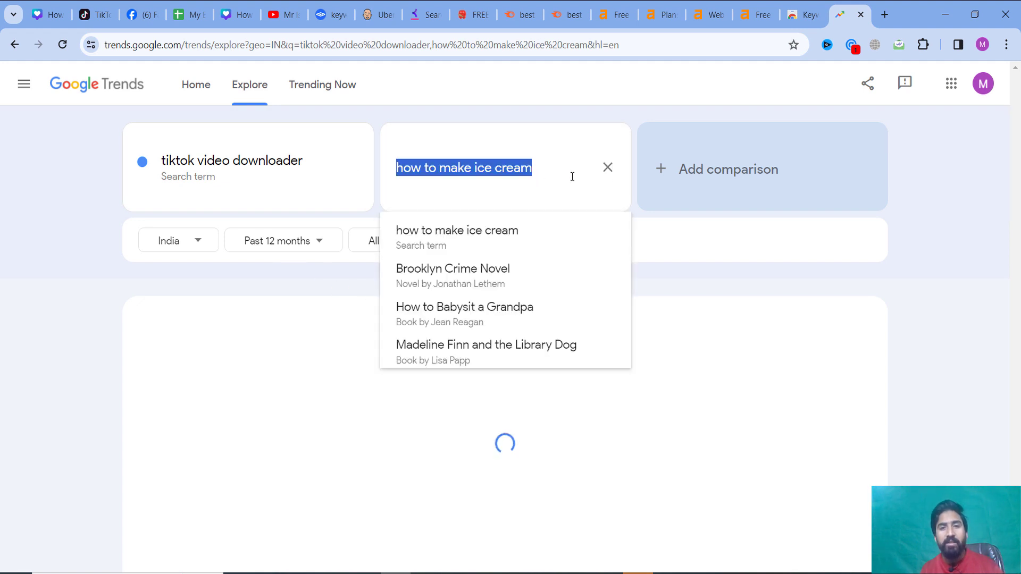
key(BackSpace)
key(Escape)
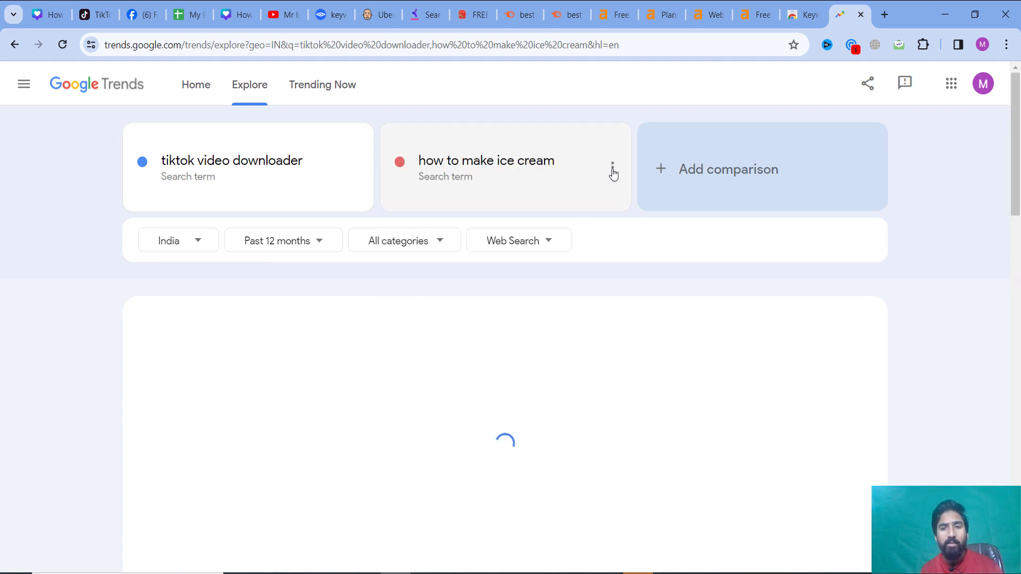
click(612, 170)
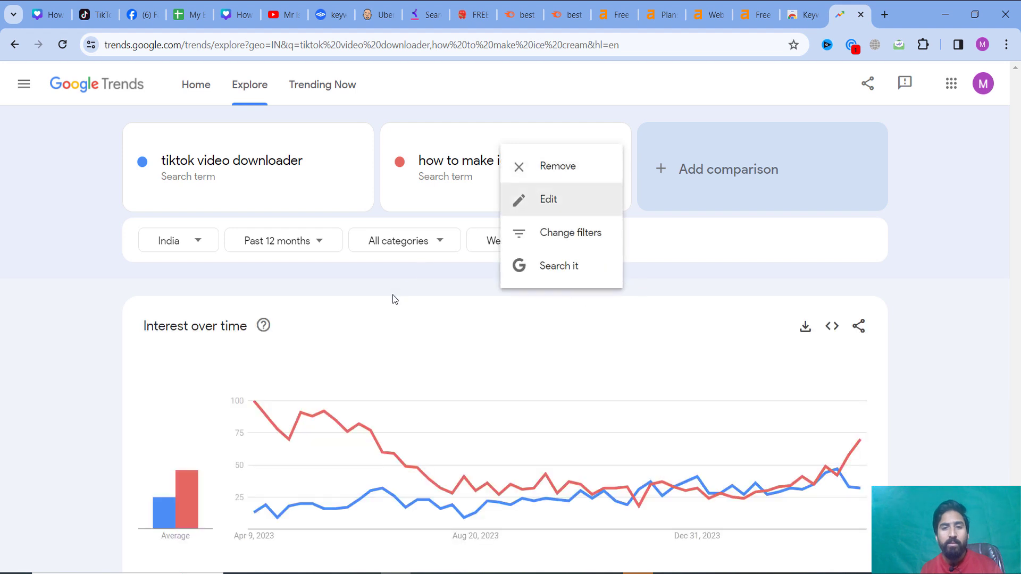
click(476, 360)
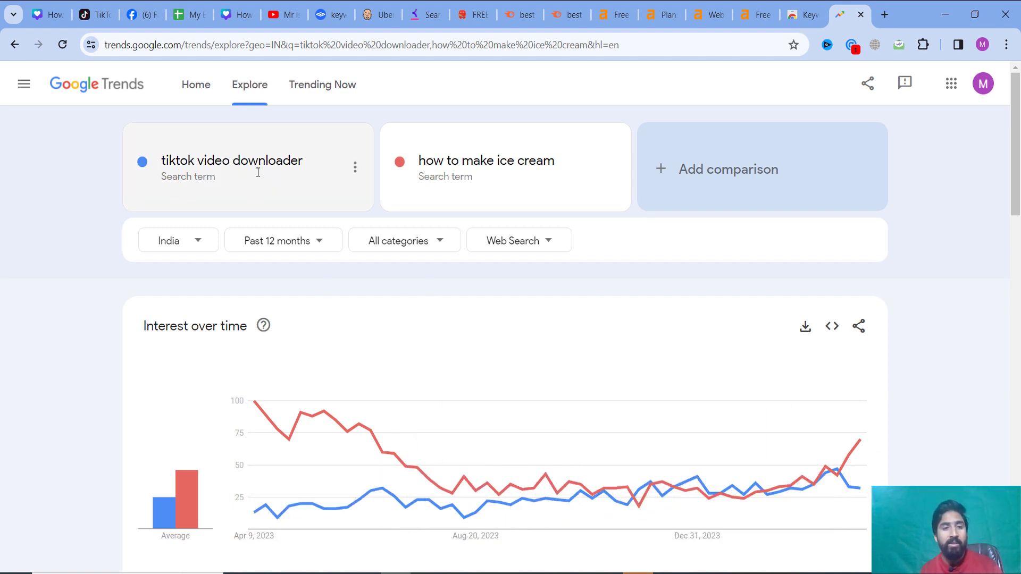
Examine the Interest over time chart comparing the two search terms.
scroll(512, 356, down, 3)
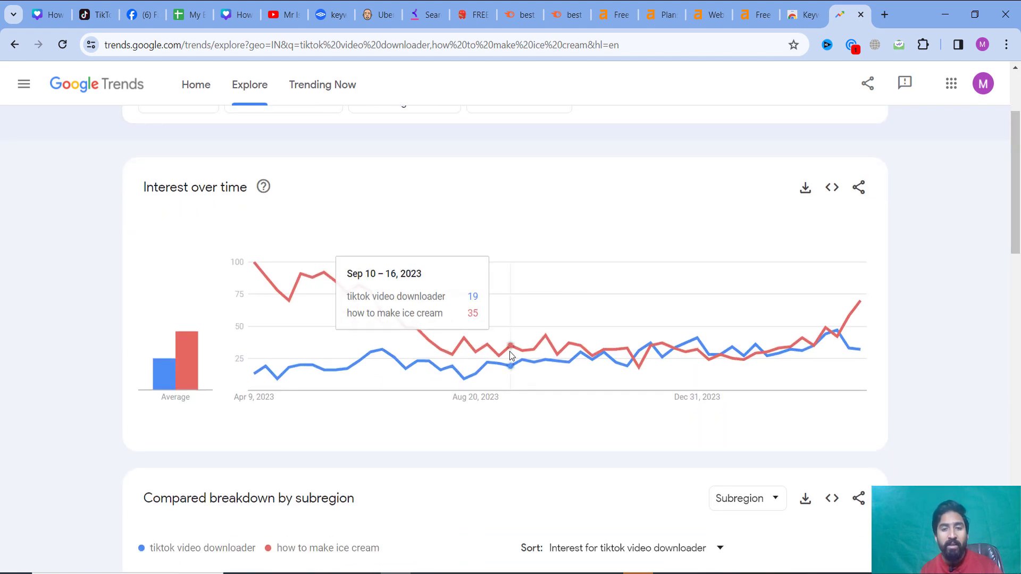
scroll(500, 345, up, 3)
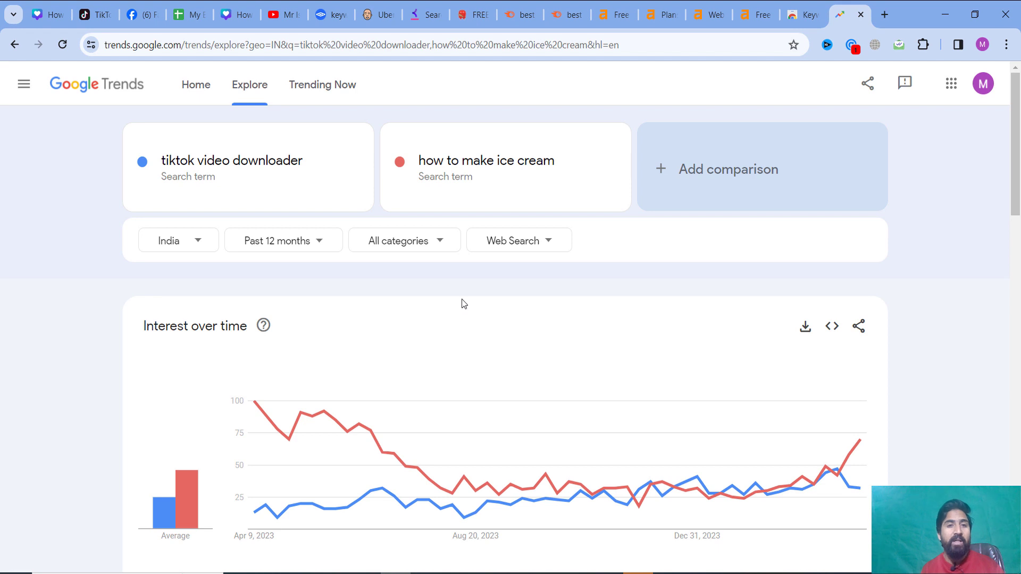
Open Trending Now and look through India's daily search trends for April 9 and April 8, 2024.
click(332, 91)
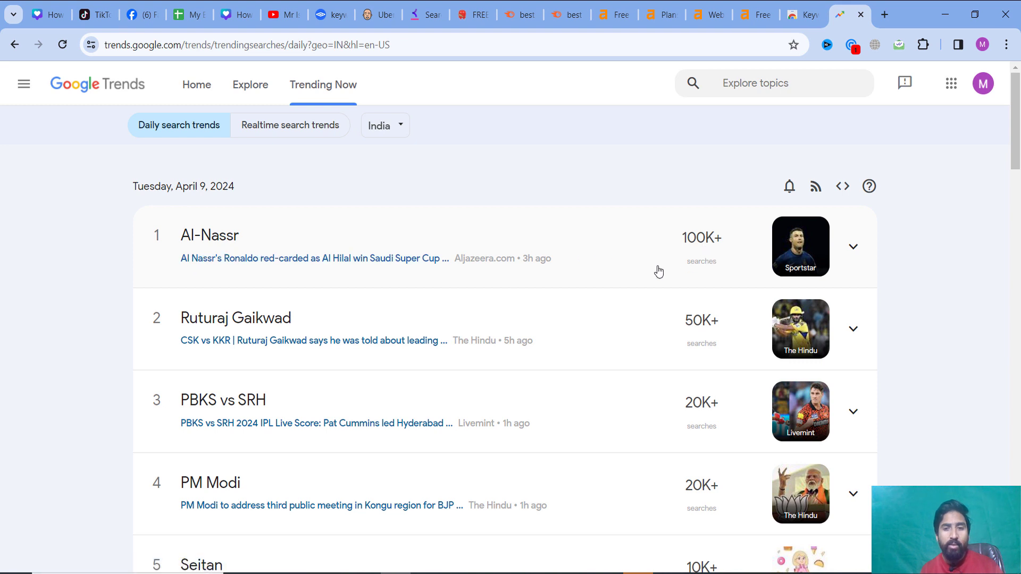
scroll(194, 337, down, 3)
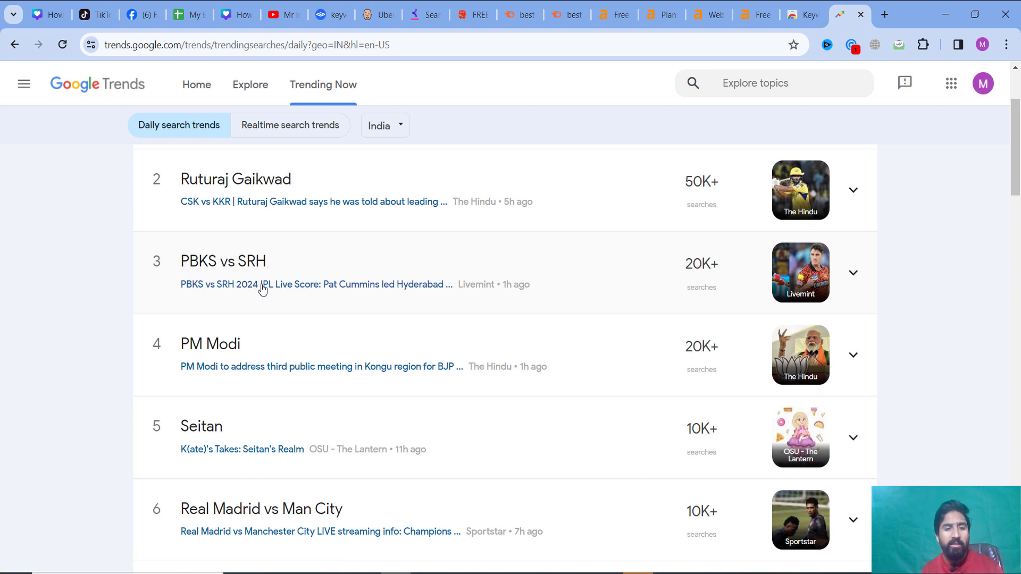
scroll(289, 285, up, 3)
scroll(326, 273, down, 7)
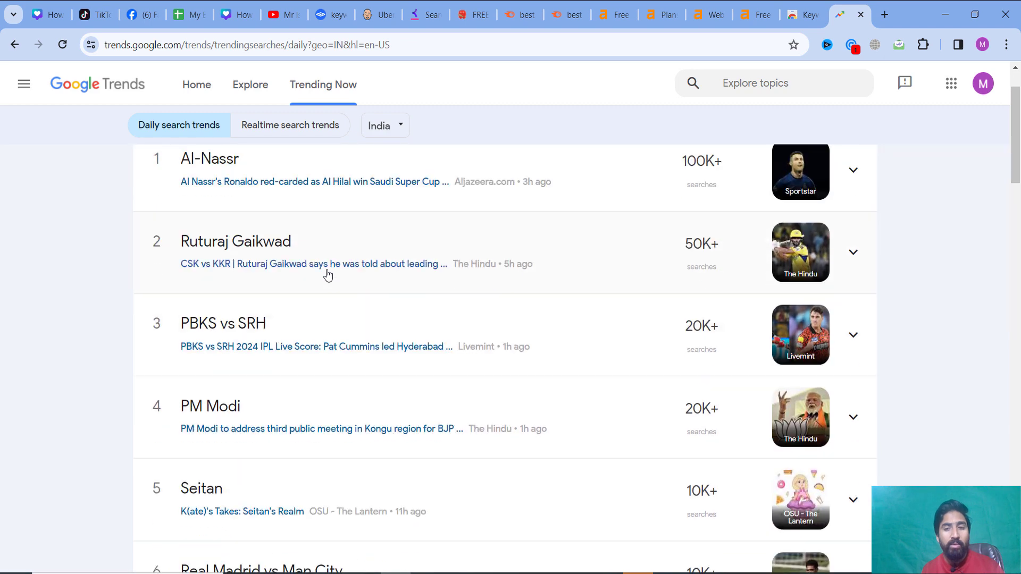
scroll(366, 293, down, 4)
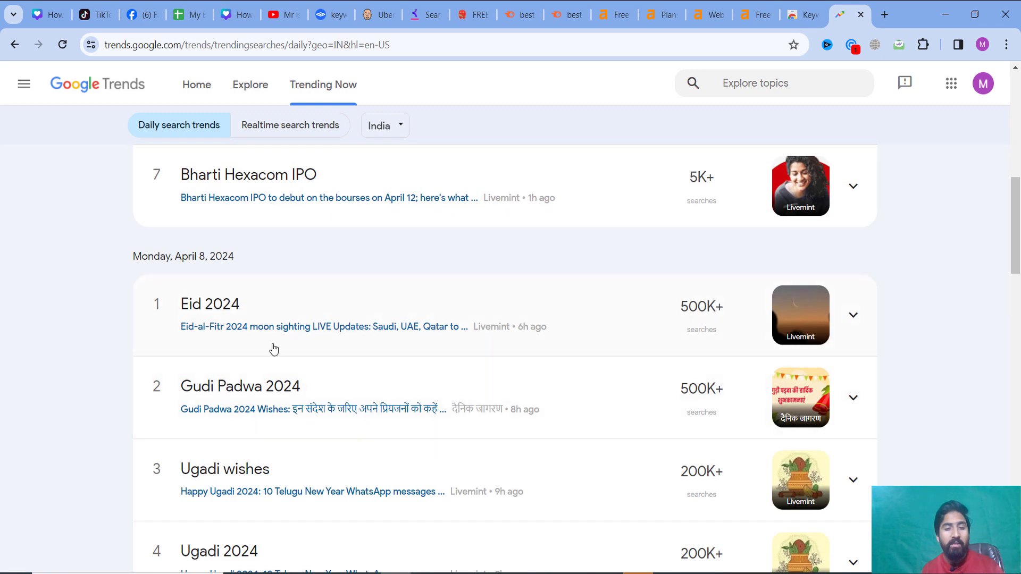
scroll(342, 290, up, 4)
scroll(335, 280, down, 3)
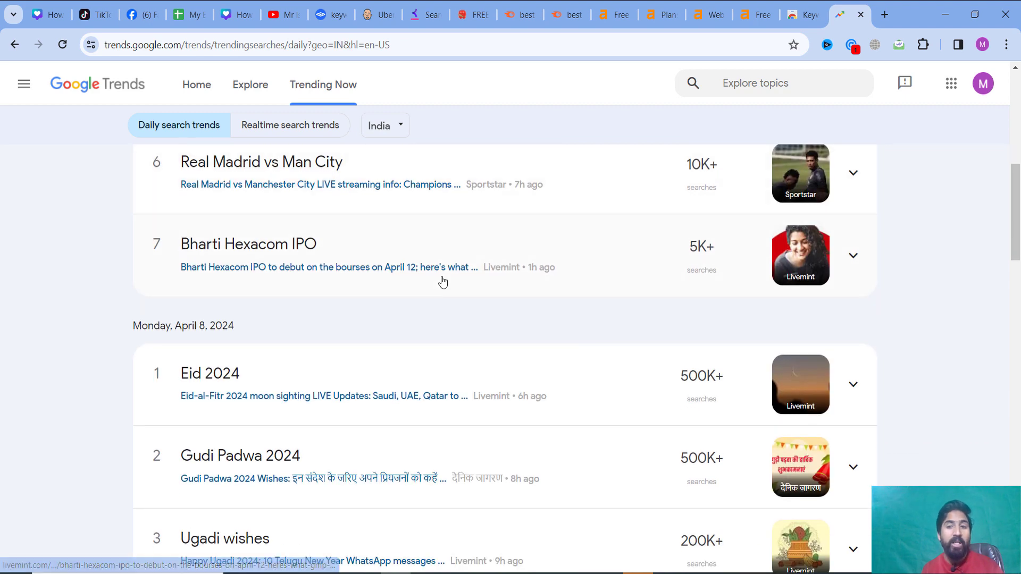
scroll(318, 318, down, 1)
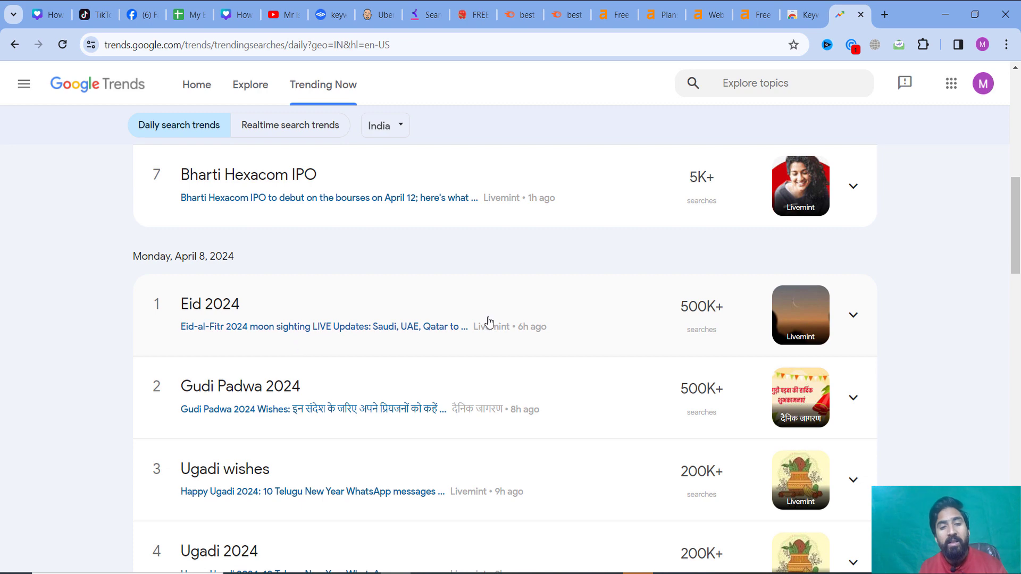
scroll(303, 349, down, 2)
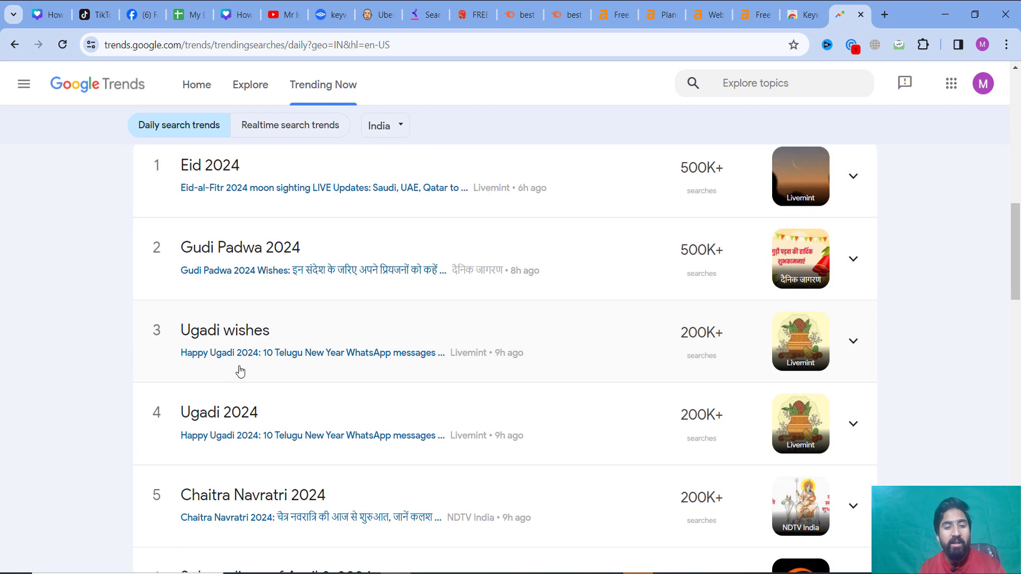
scroll(245, 366, up, 1)
scroll(237, 374, up, 8)
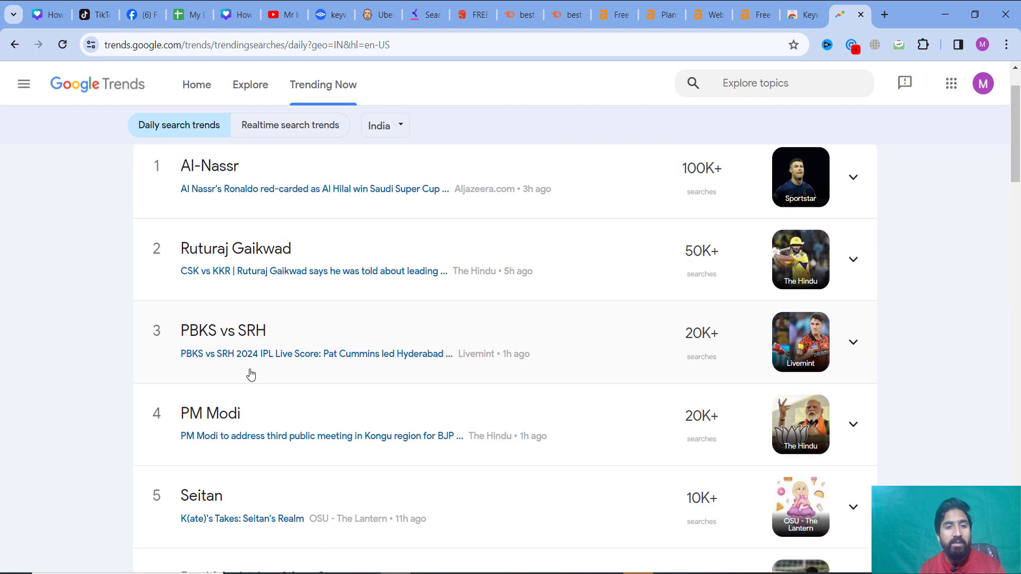
Explore the search term "how to make ice cream" and view its interest over time and by subregion.
click(385, 127)
click(249, 89)
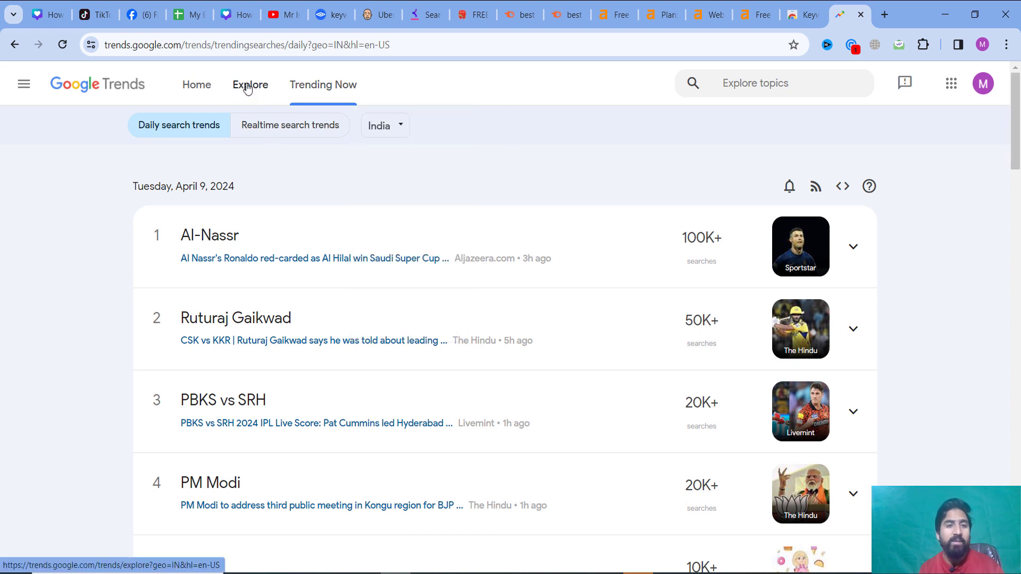
click(199, 88)
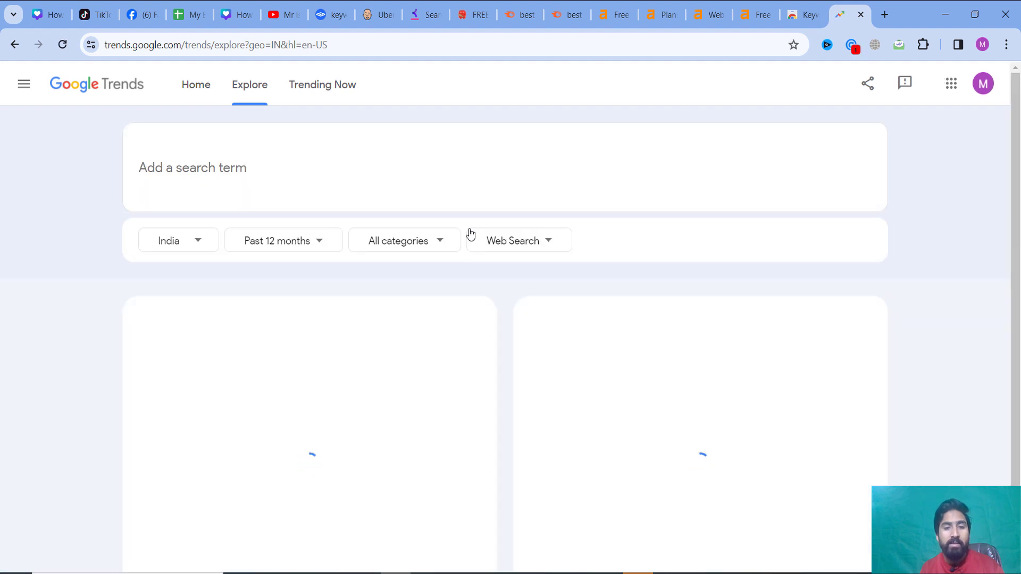
key(ctrl+v)
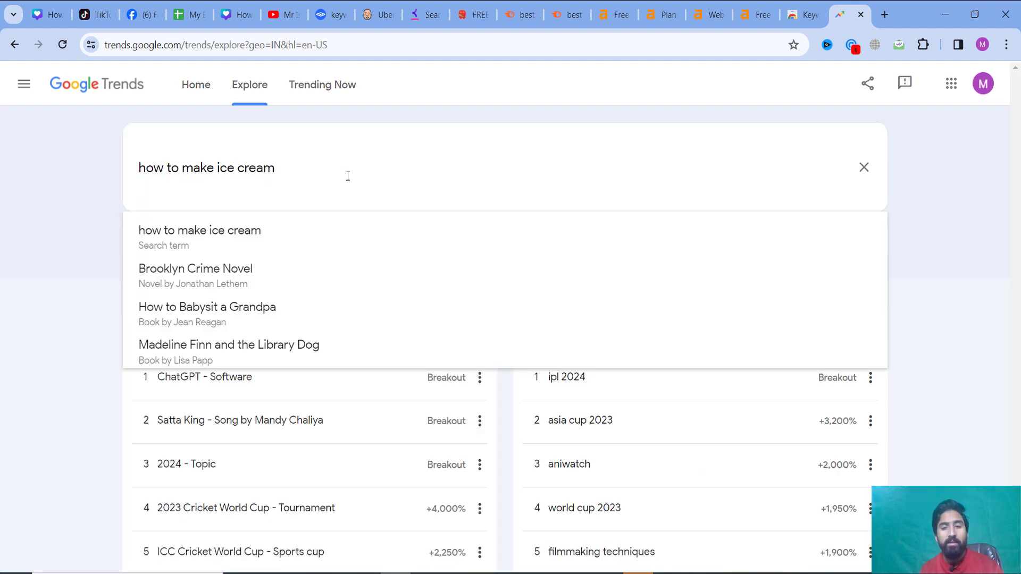
key(Return)
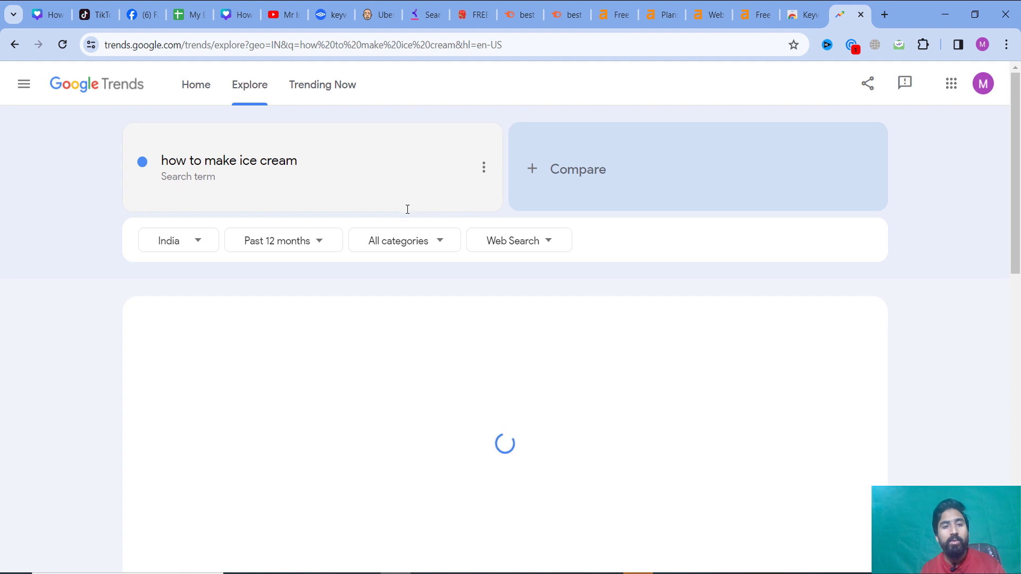
scroll(482, 297, down, 10)
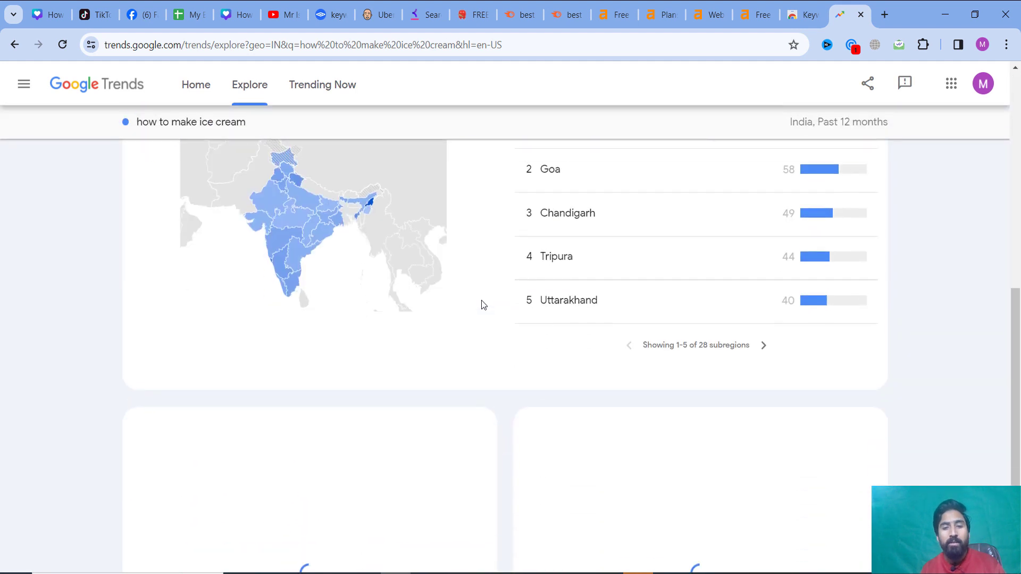
scroll(486, 304, up, 6)
scroll(491, 306, up, 5)
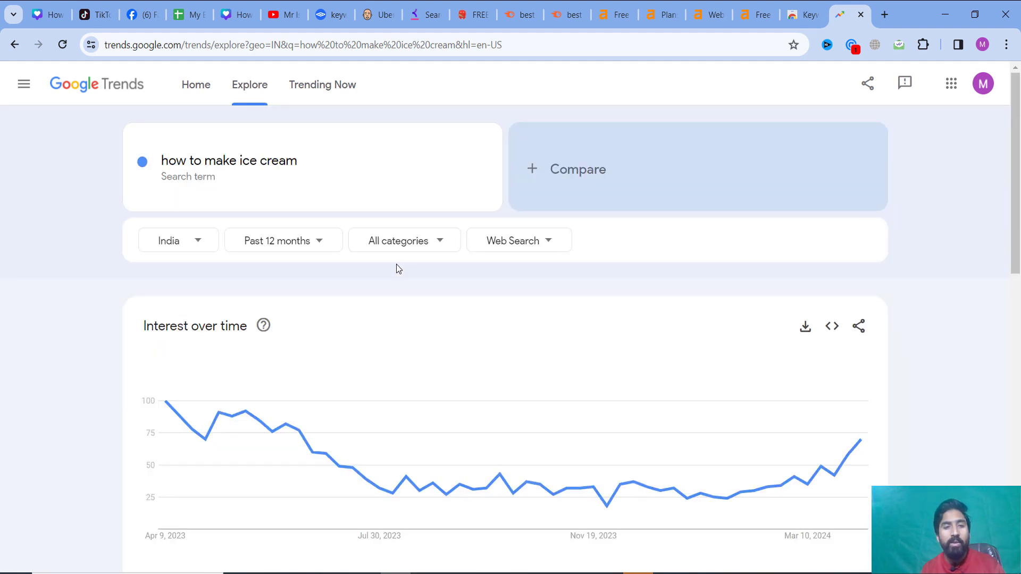
Replace the explored search term with "plumber near me" and load its trend data.
click(358, 165)
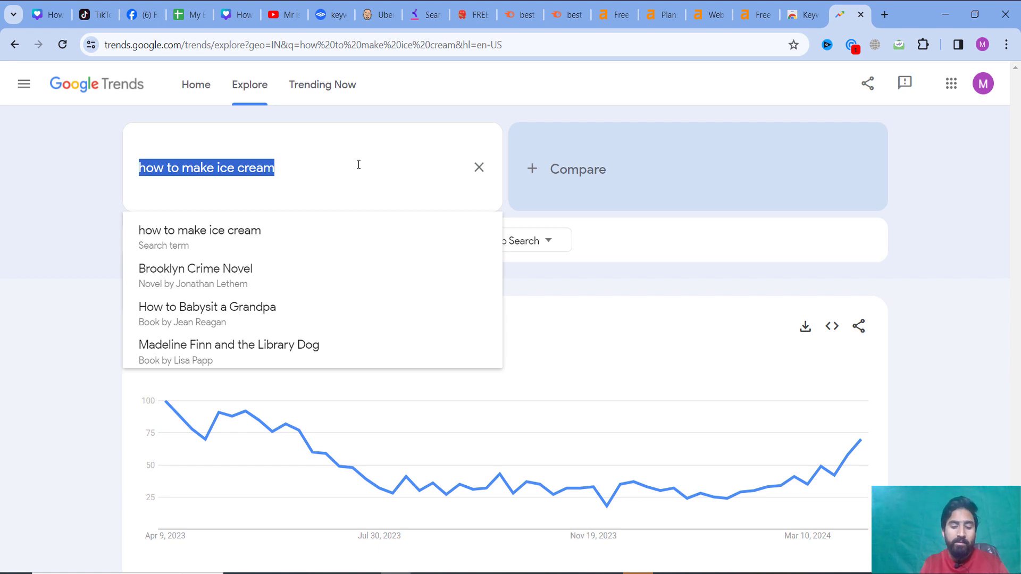
text(plumber near me)
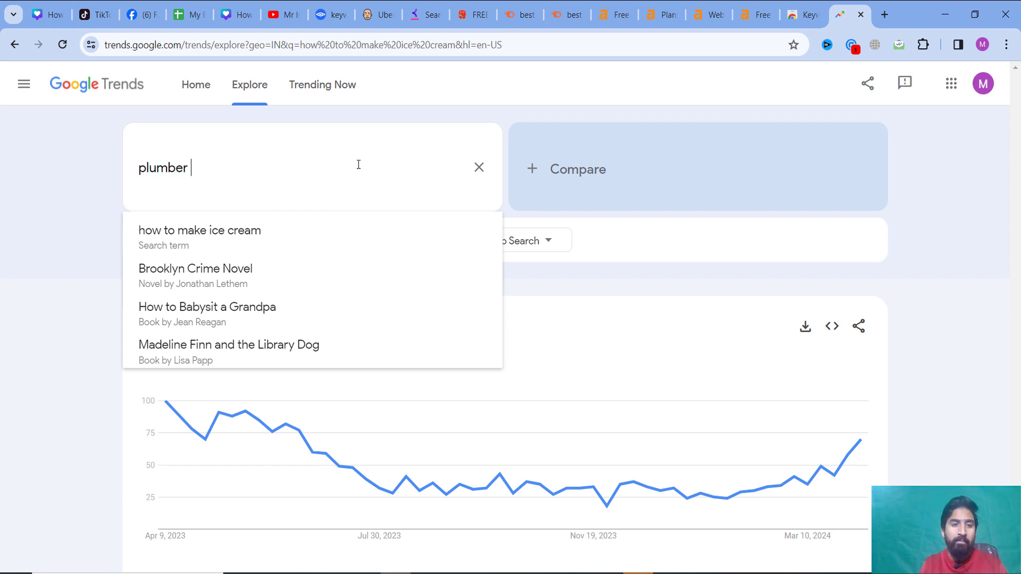
key(Return)
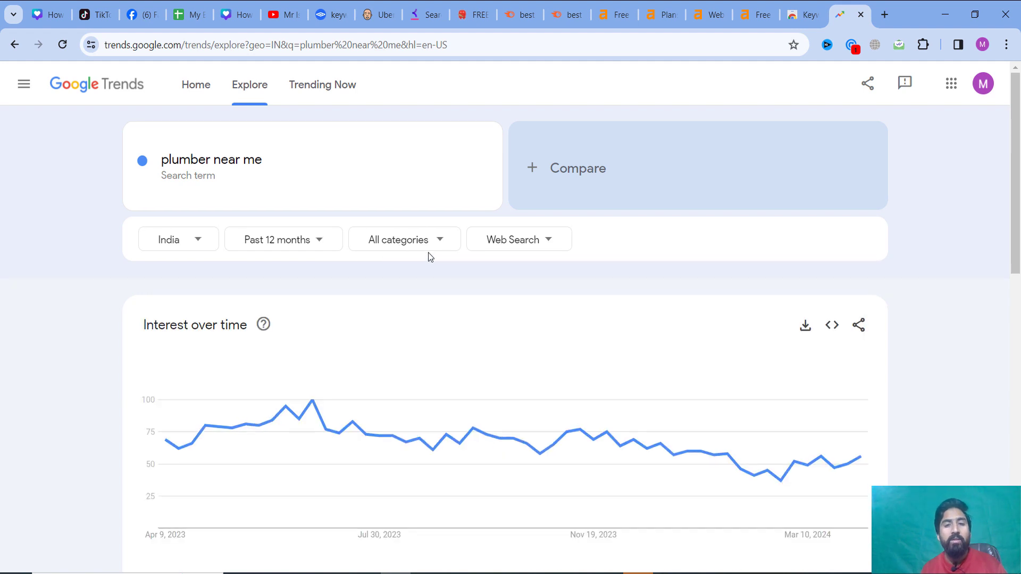
Examine the Interest by subregion ranking and the rising Related queries for "plumber near me".
scroll(451, 284, down, 10)
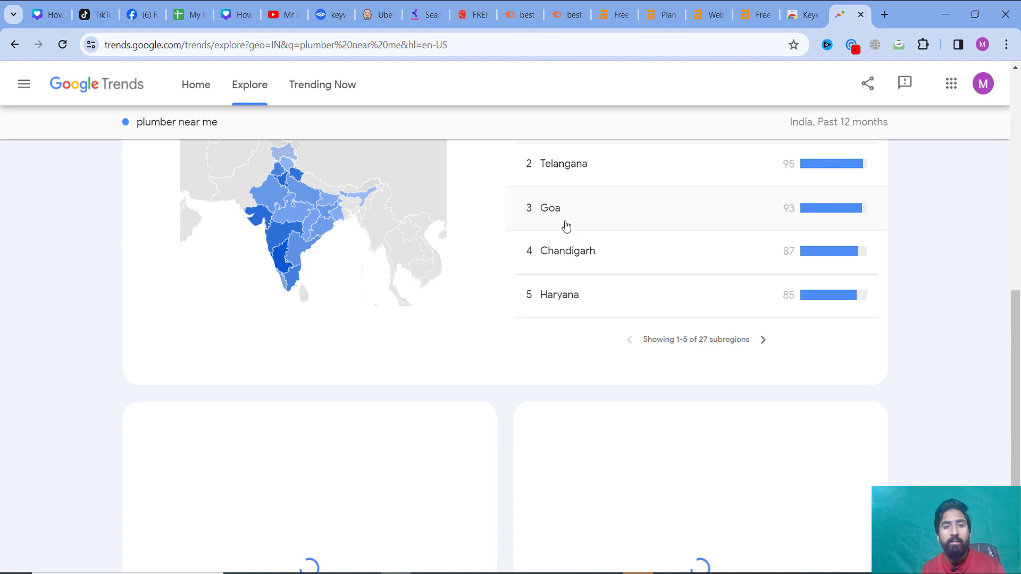
scroll(597, 220, up, 1)
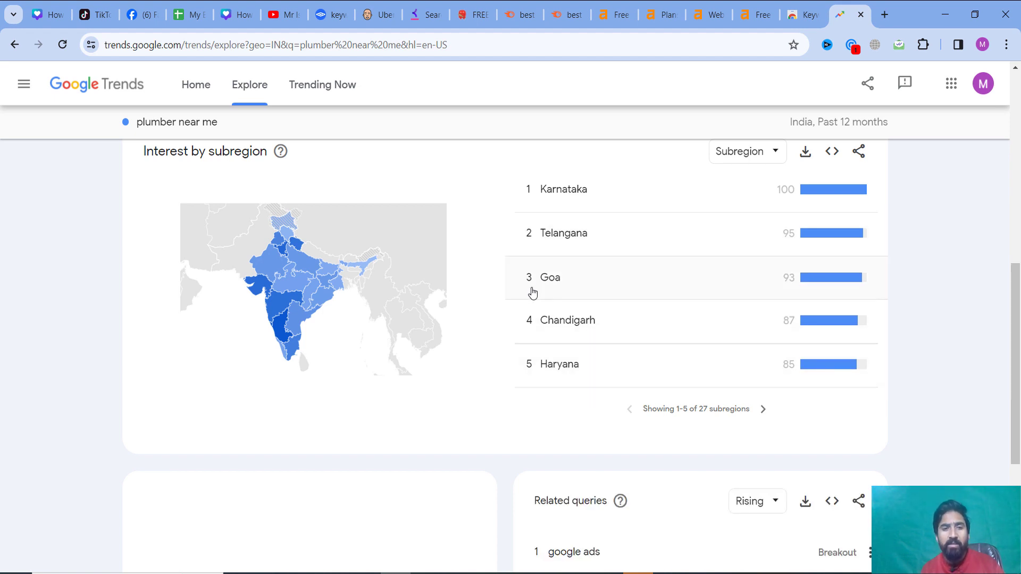
scroll(531, 289, down, 3)
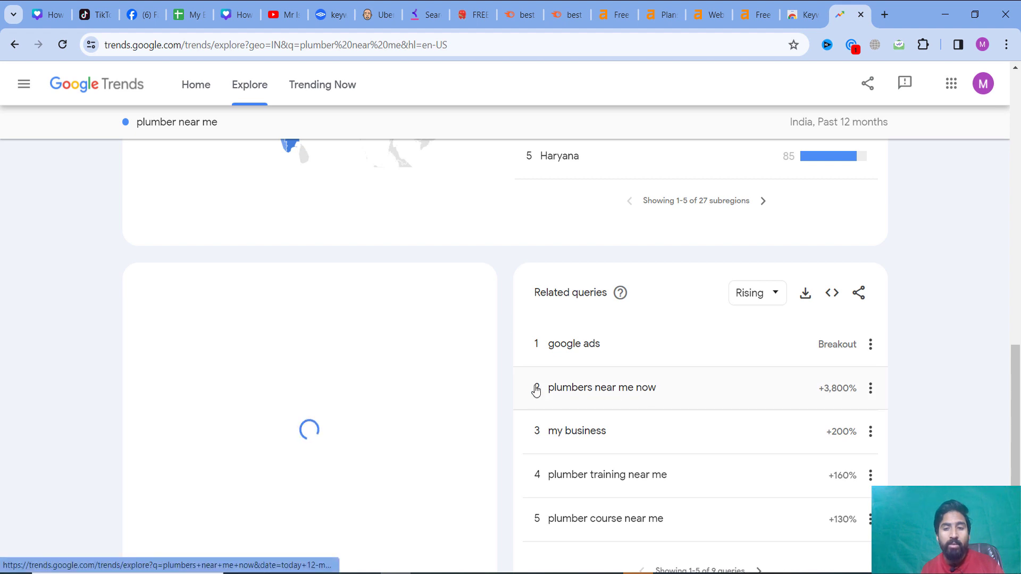
drag(532, 299, 599, 328)
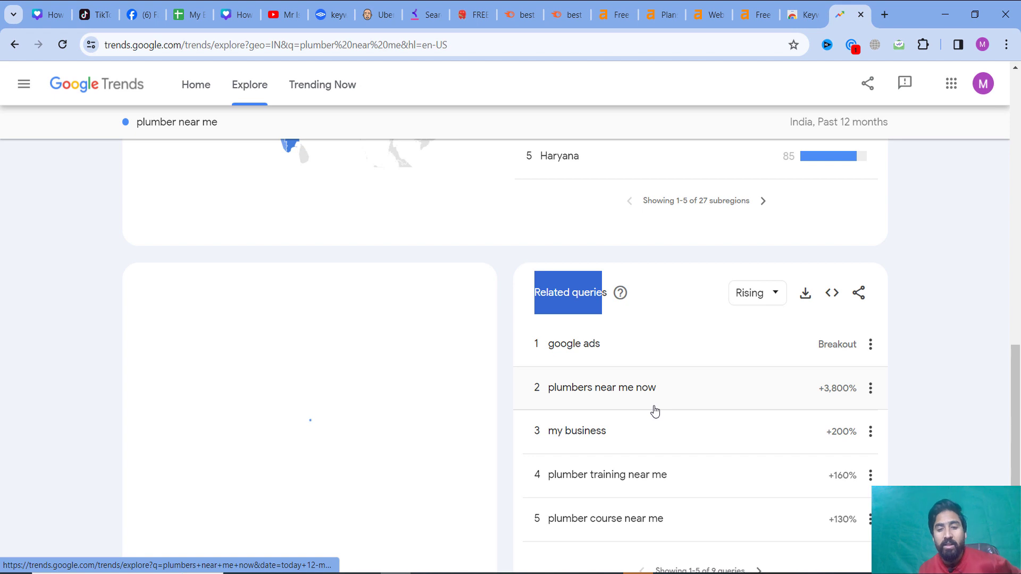
scroll(660, 429, down, 1)
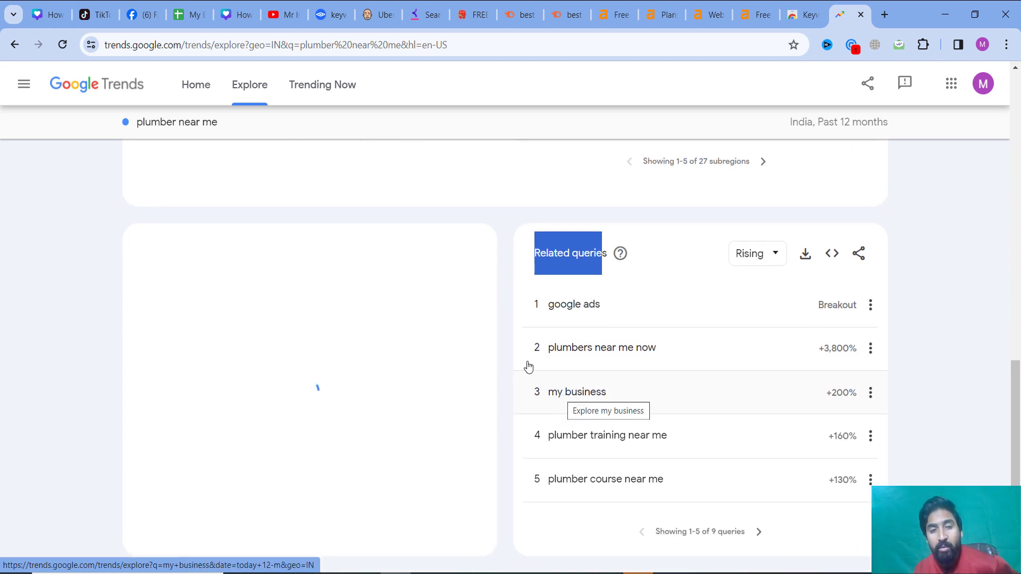
scroll(457, 261, up, 12)
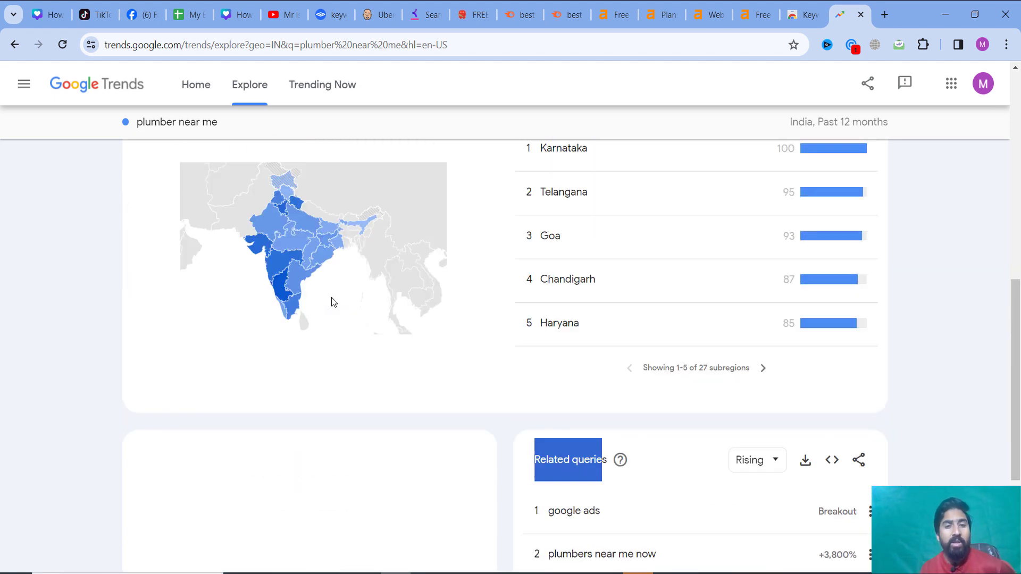
scroll(376, 311, up, 1)
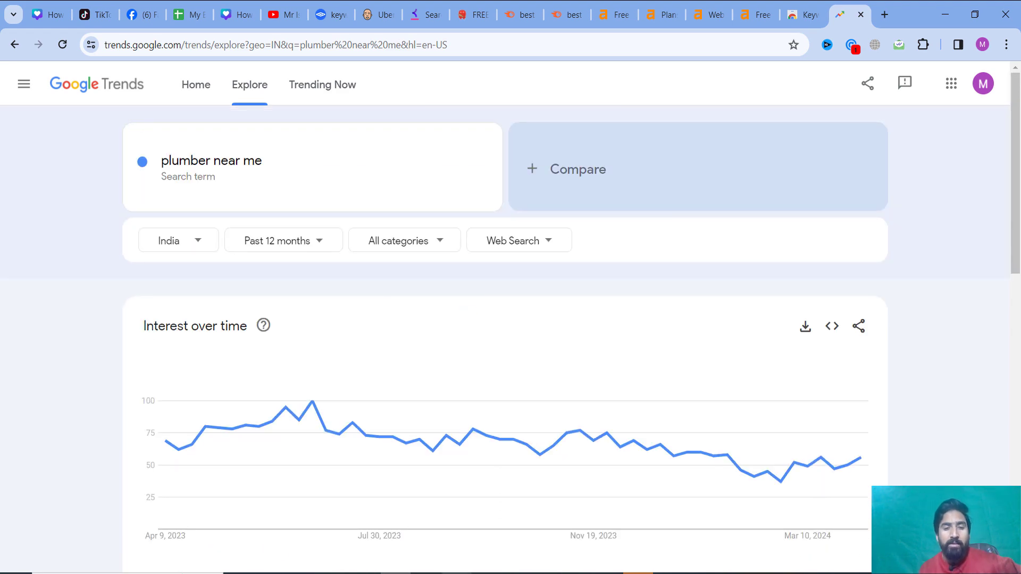
Switch to PowerPoint, select the "Google keyword planner" entry in the tool list, and open Google Ads Keyword Planner in Chrome.
key(alt+Tab)
triple_click(413, 372)
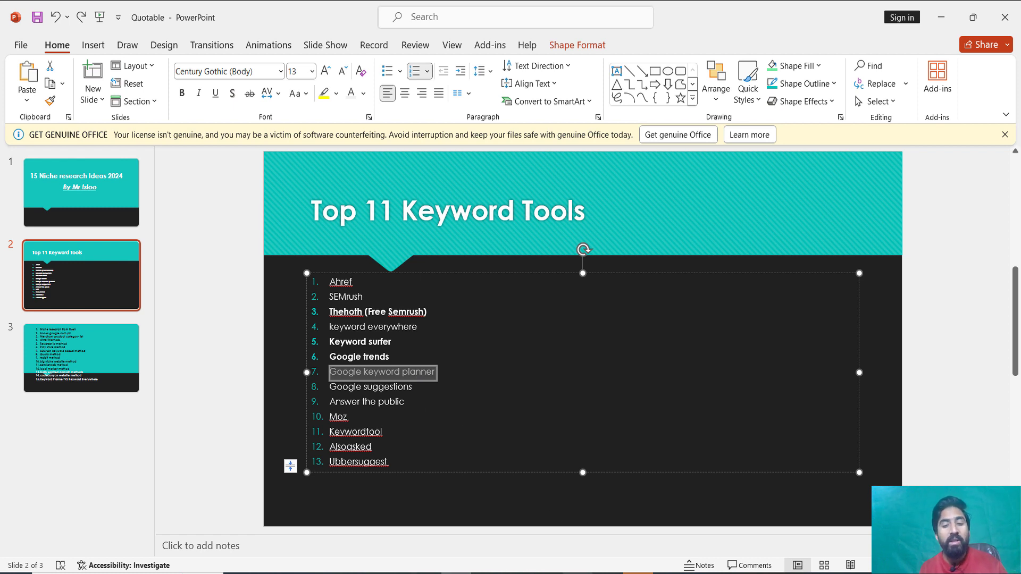
click(578, 573)
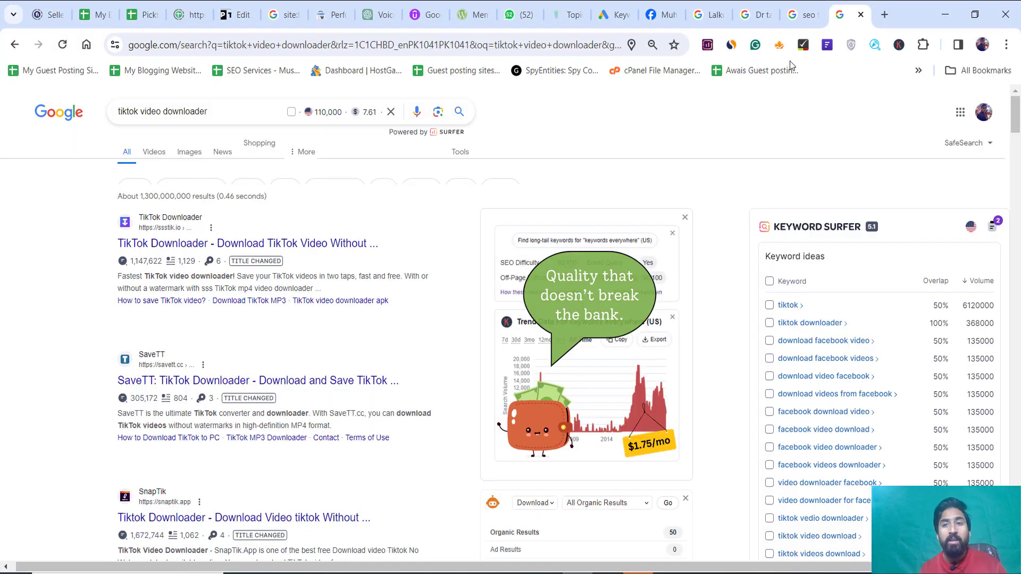
click(606, 15)
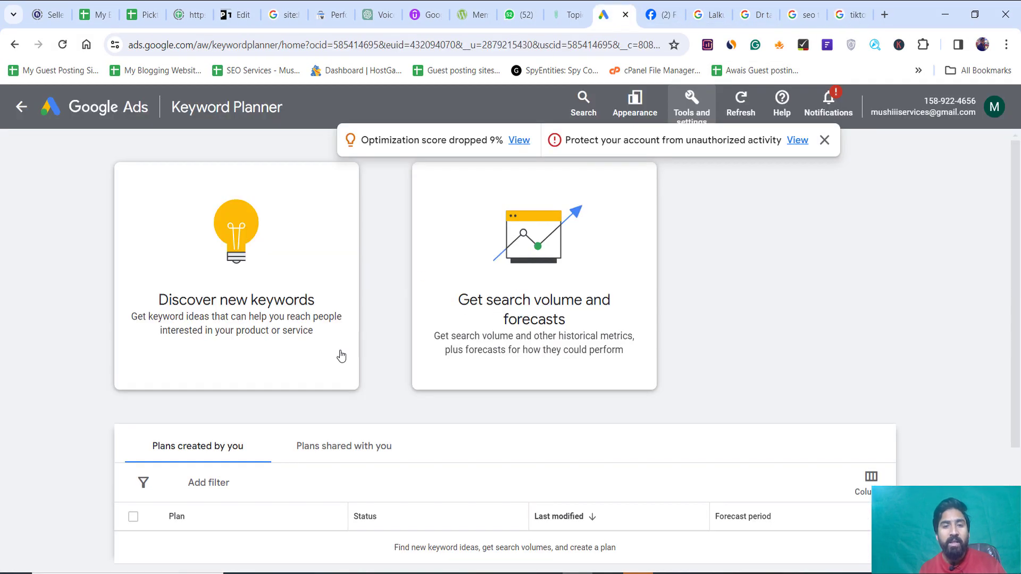
Use Discover new keywords to get keyword ideas for "tiktok video downloader" and view the search volume chart.
scroll(347, 331, down, 3)
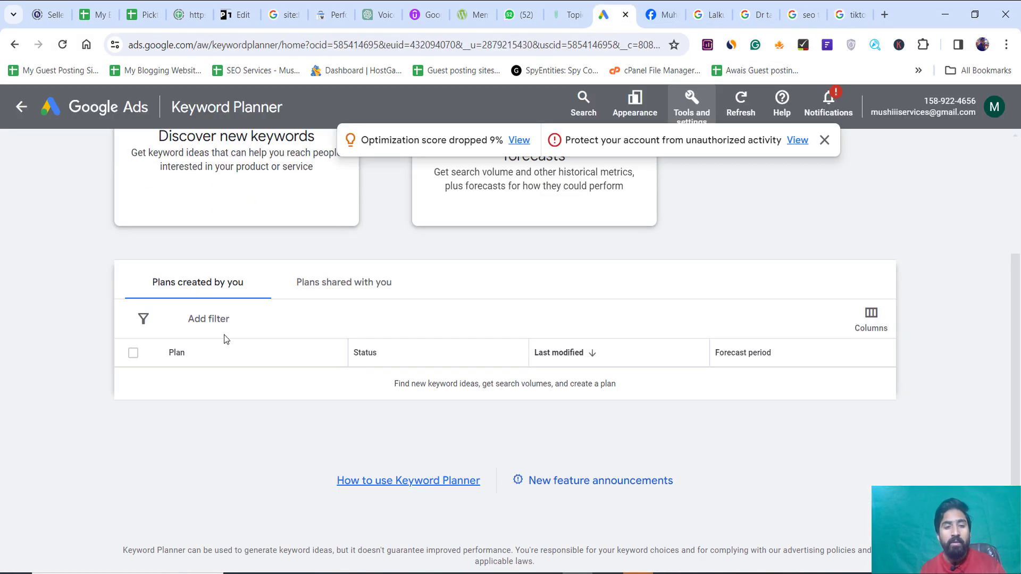
click(276, 187)
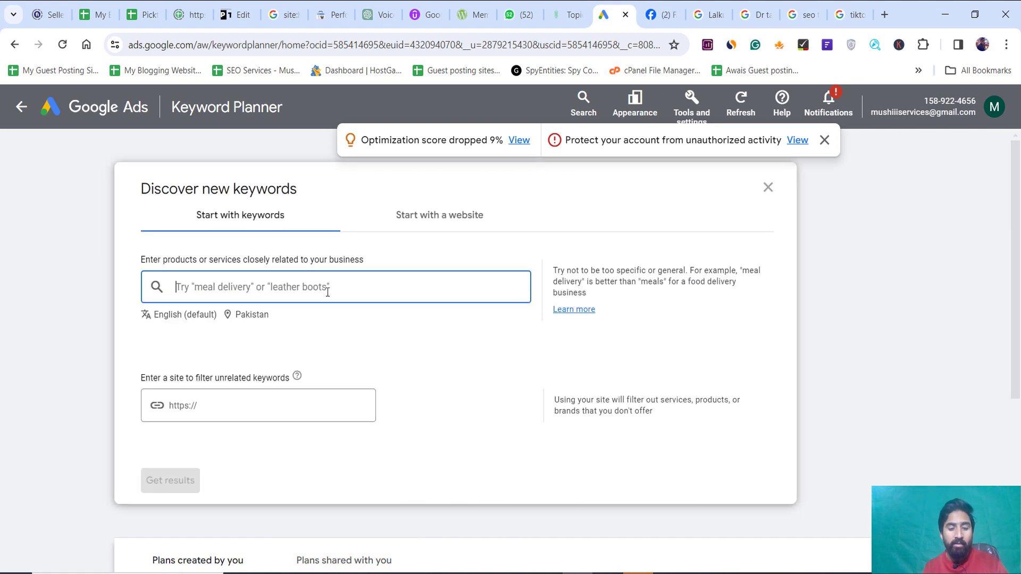
text(tiktok video downloader)
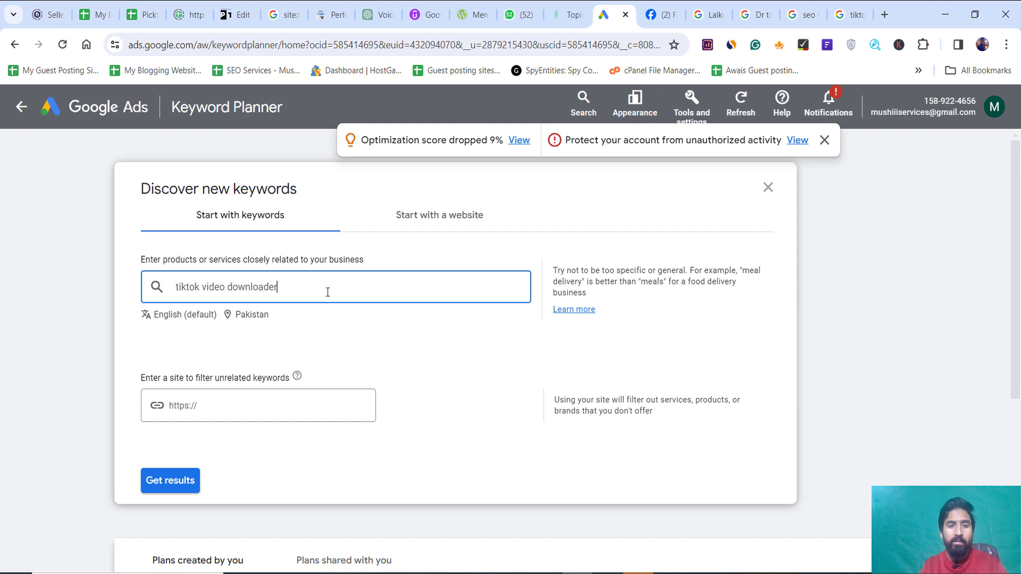
key(Return)
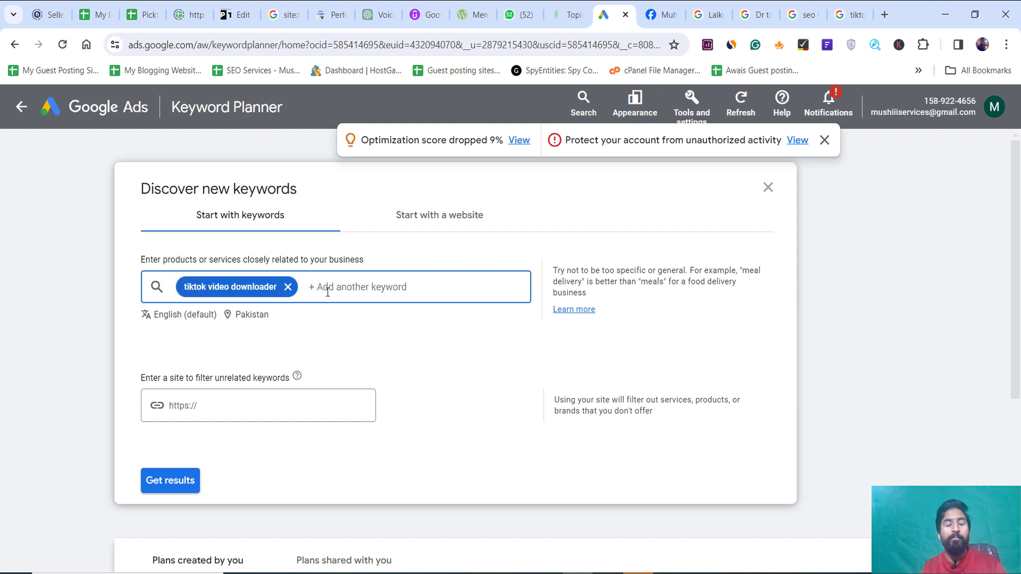
click(182, 481)
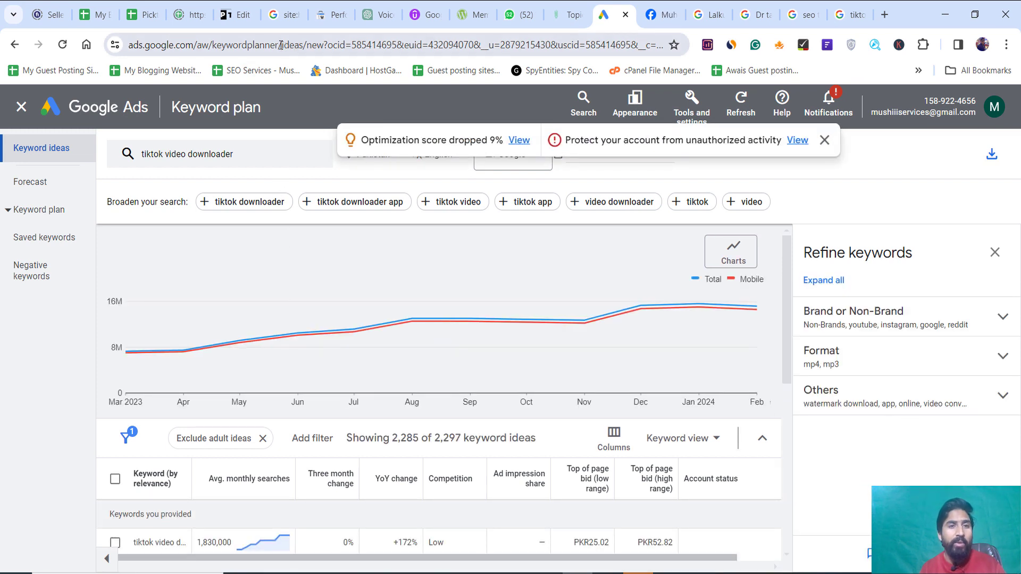
mouse_move(307, 335)
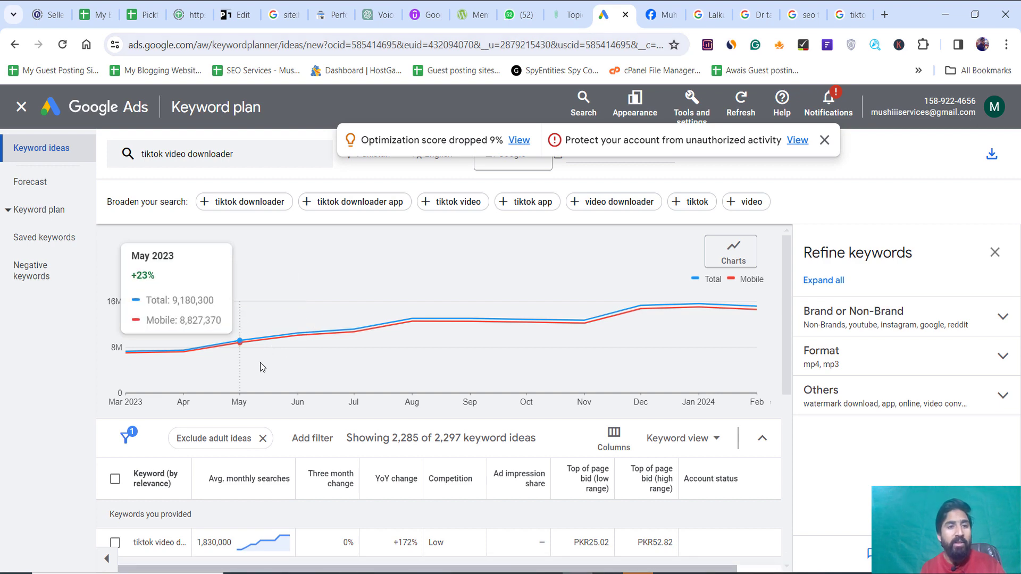
Widen the Keyword column of the keyword ideas table to show full keyword names, and dismiss the account notifications.
scroll(260, 362, down, 4)
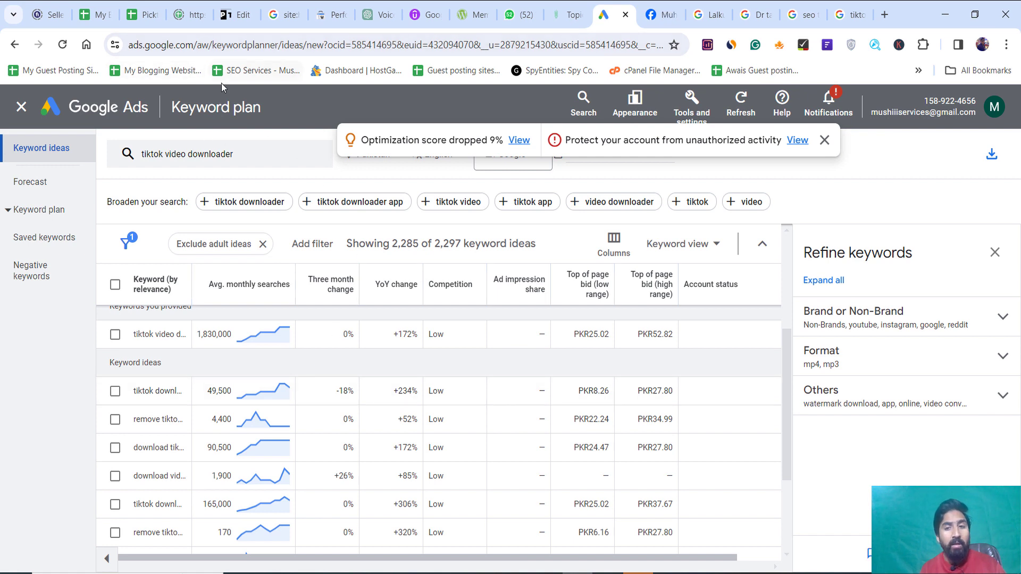
double_click(278, 45)
drag(236, 45, 128, 45)
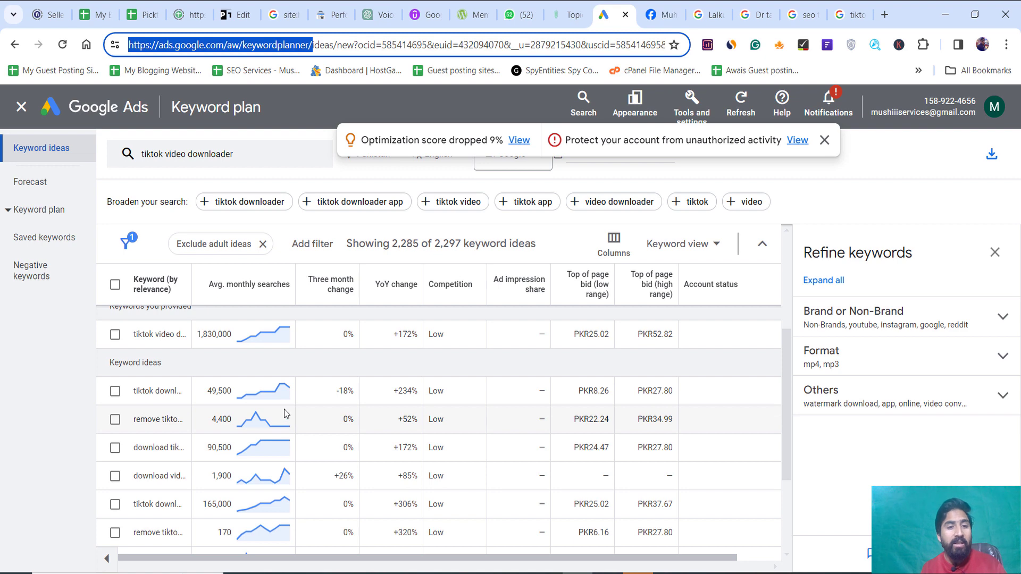
mouse_move(251, 418)
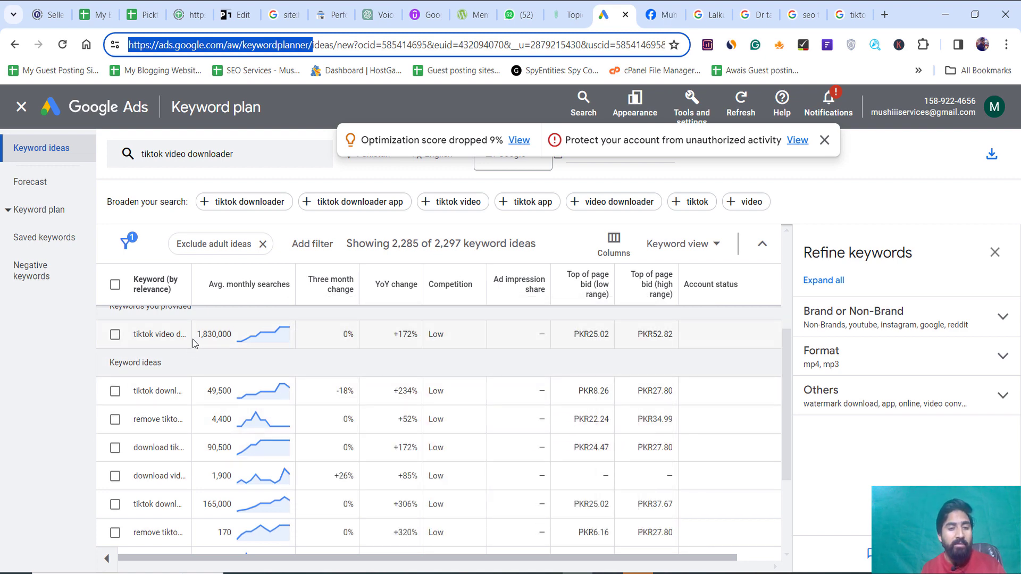
scroll(200, 378, up, 3)
scroll(202, 479, down, 2)
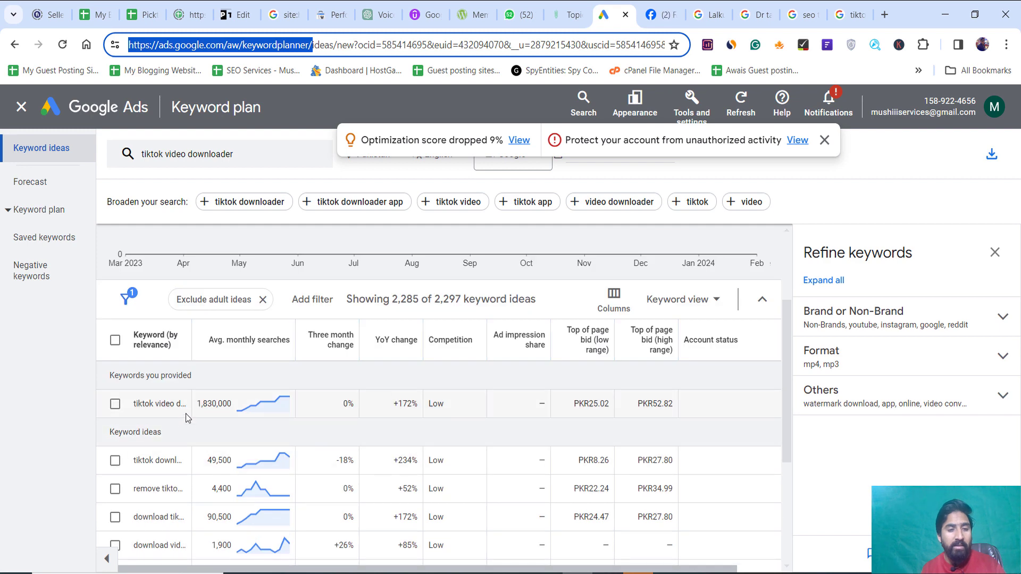
drag(191, 336, 268, 337)
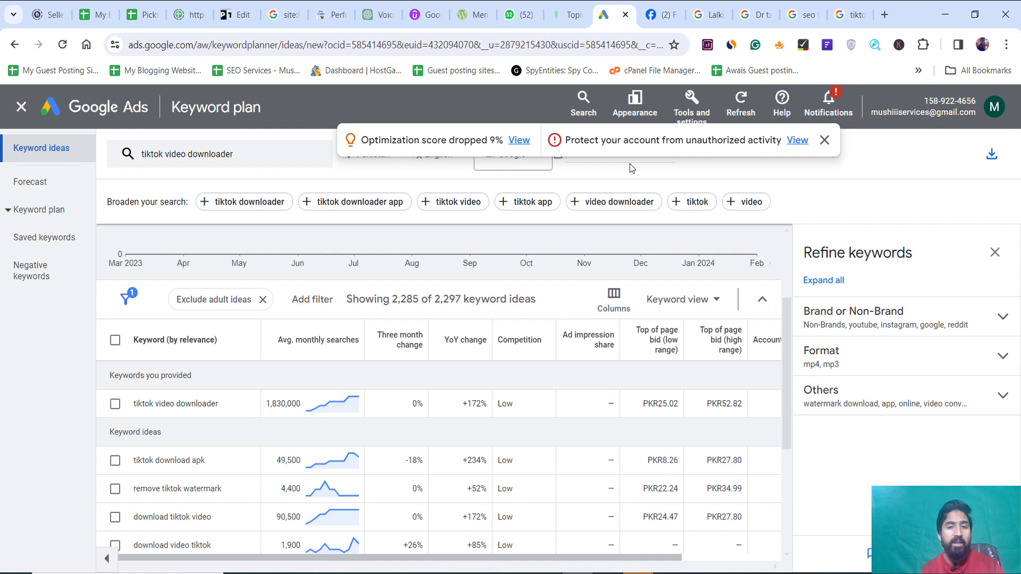
click(825, 140)
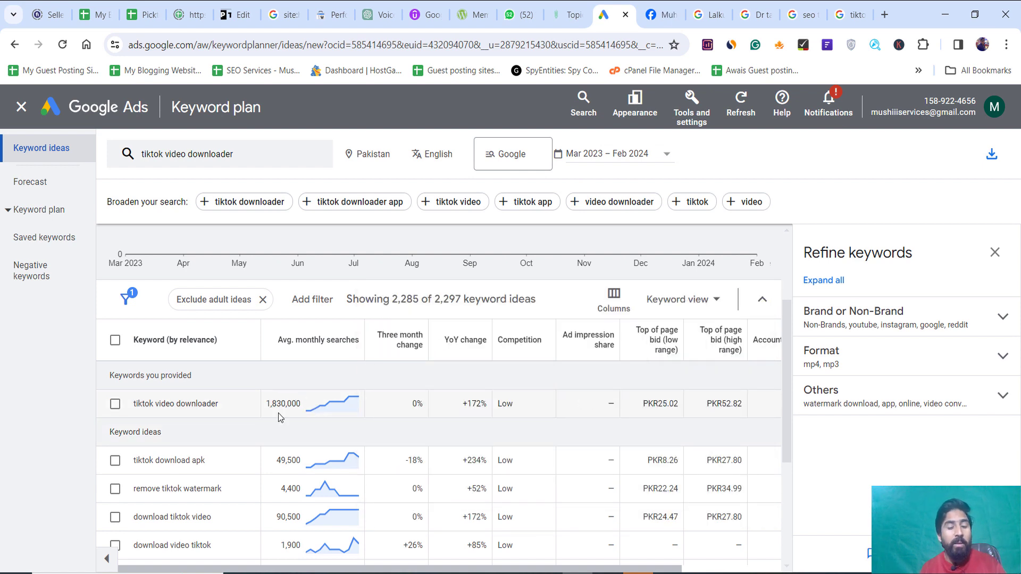
Highlight the average monthly searches figure for "tiktok video downloader" in the keyword ideas table.
drag(270, 404, 294, 406)
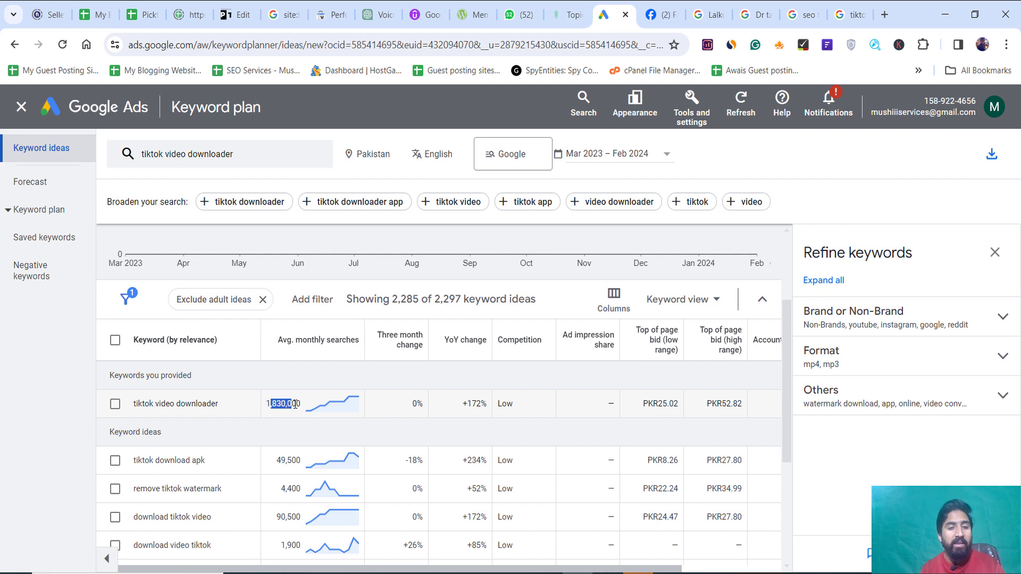
click(274, 405)
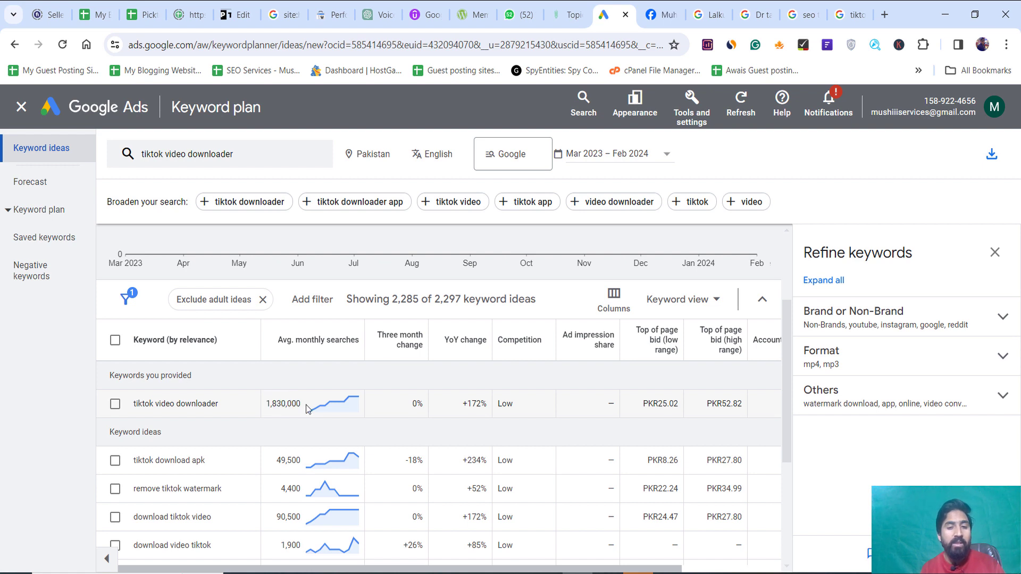
drag(292, 404, 269, 403)
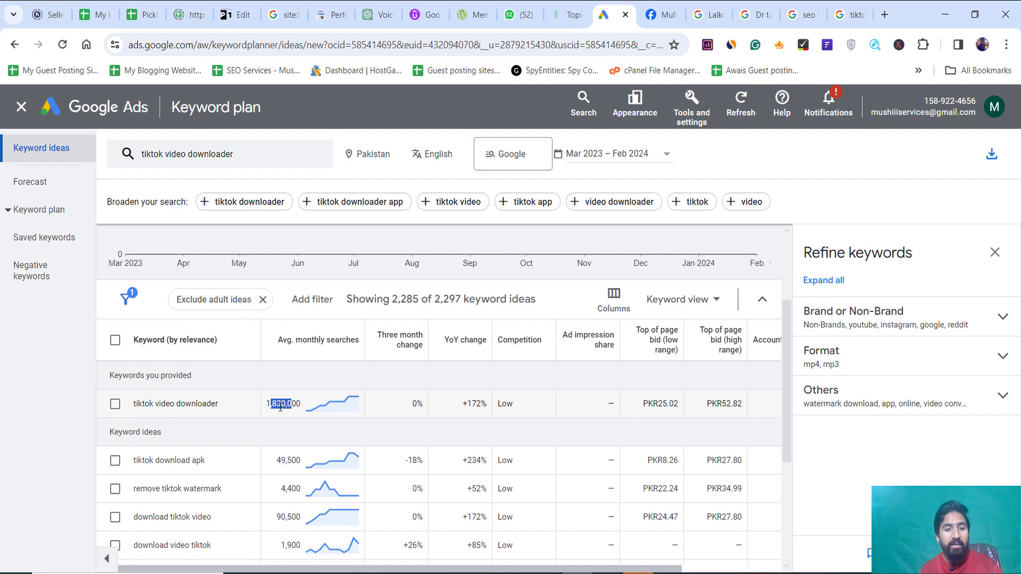
Open the keyword search for editing and copy the term "tiktok video downloader".
click(227, 157)
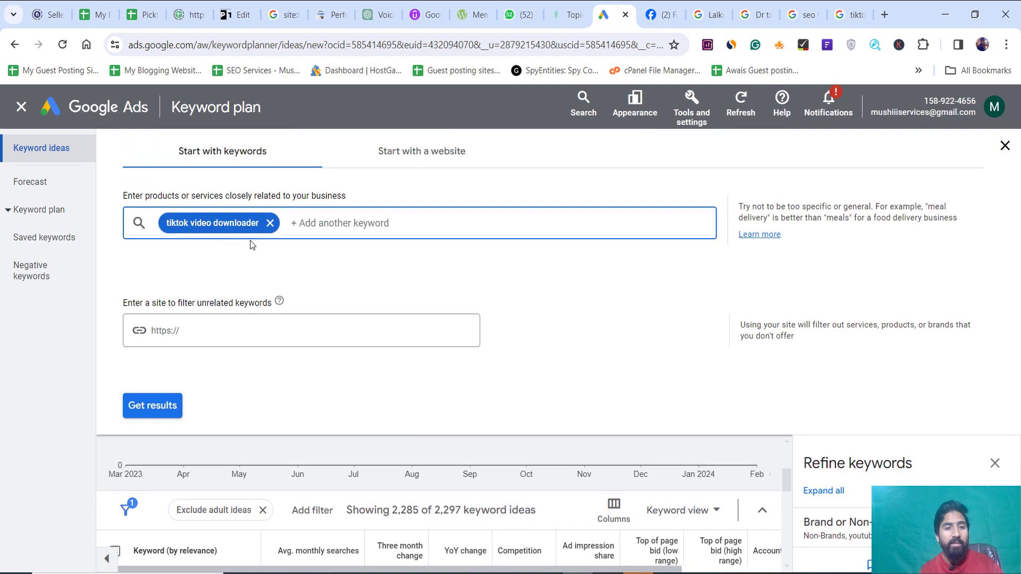
triple_click(245, 227)
key(ctrl+c)
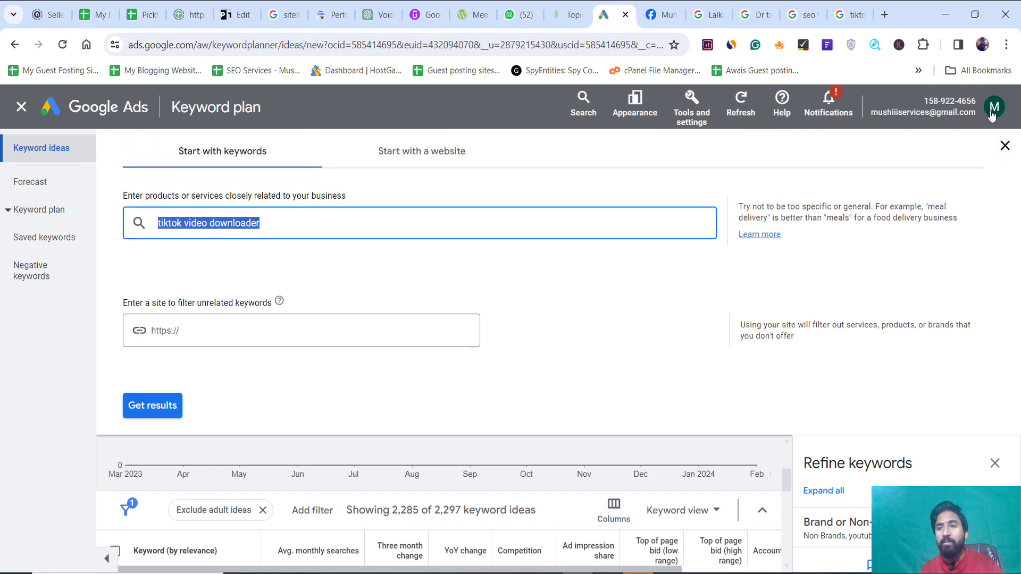
Switch Google Ads to the other Google profile listed beneath the current profile's ad accounts.
click(994, 106)
scroll(904, 333, down, 3)
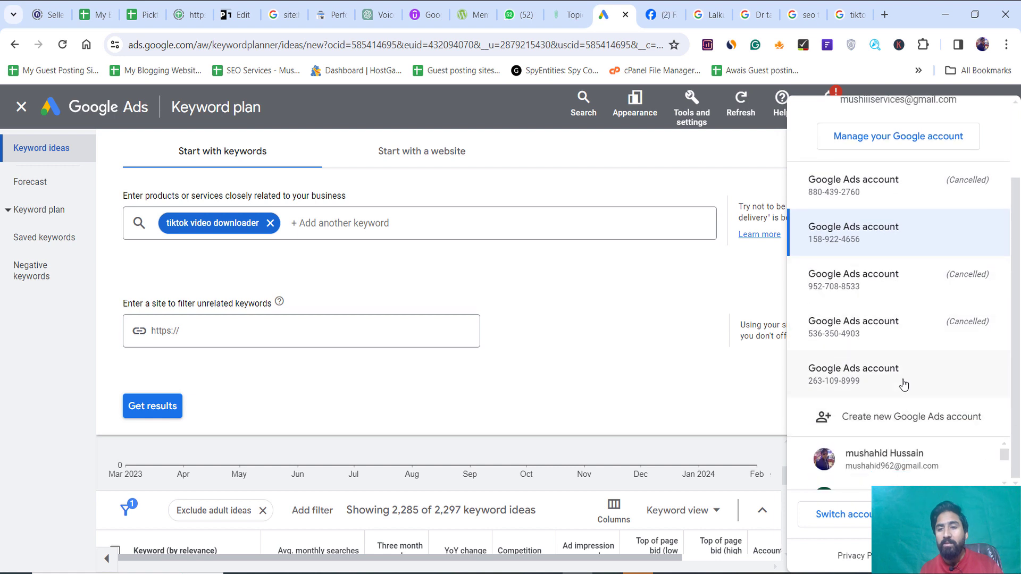
scroll(929, 461, down, 1)
scroll(929, 461, up, 1)
click(929, 461)
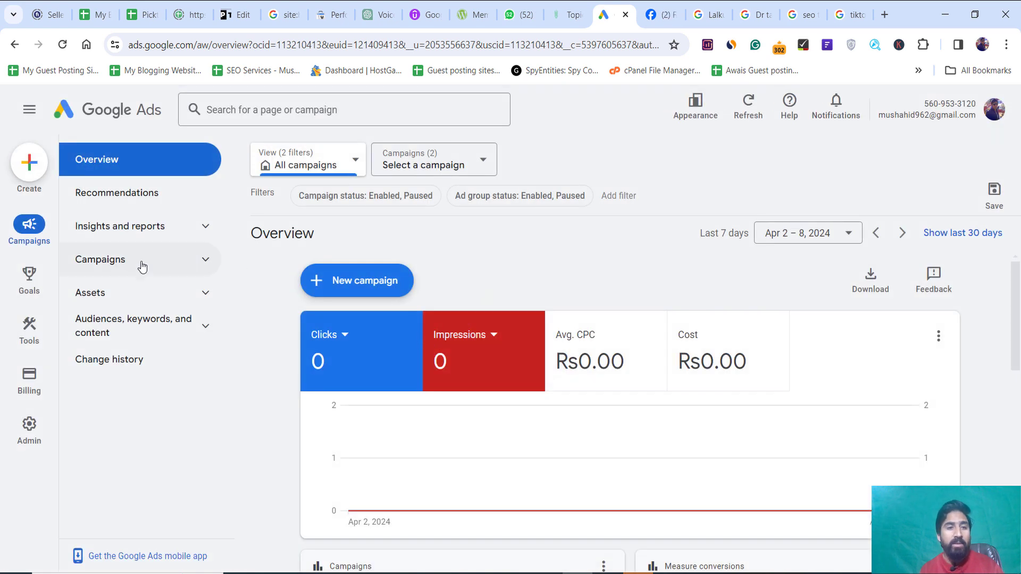
Open Keyword Planner in this account and dismiss the linking and Keyword Planner update notices.
click(29, 325)
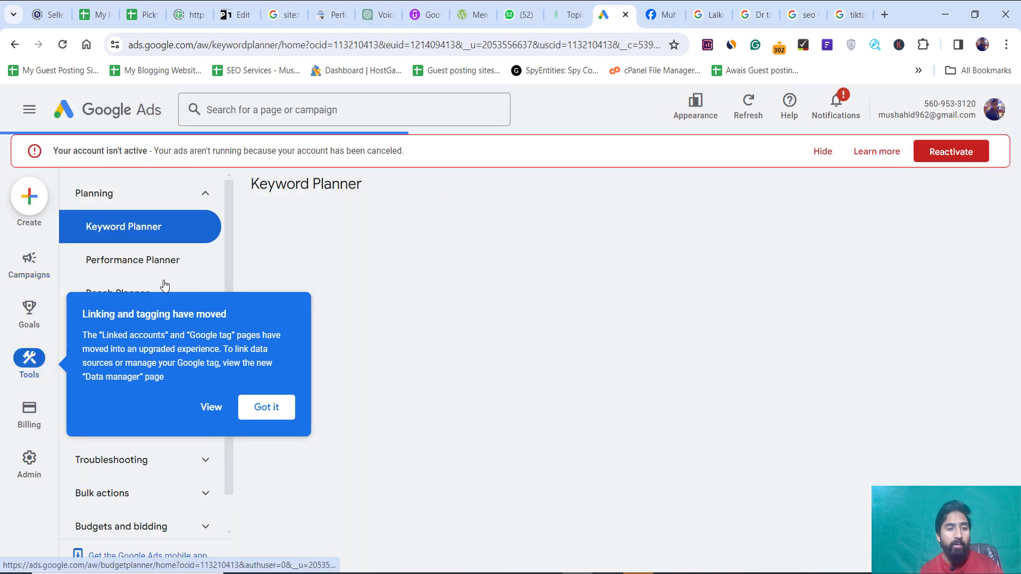
click(266, 408)
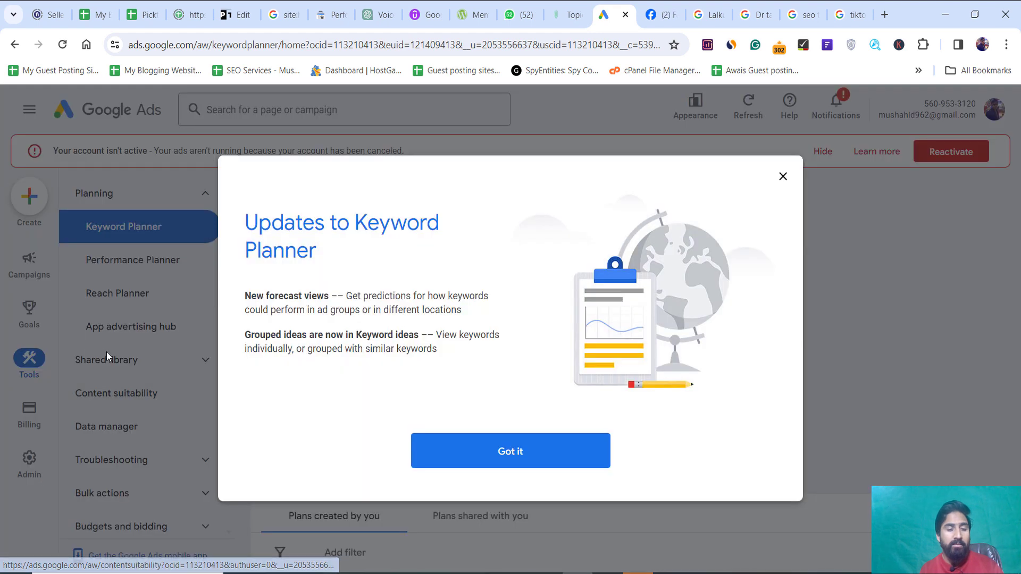
click(572, 459)
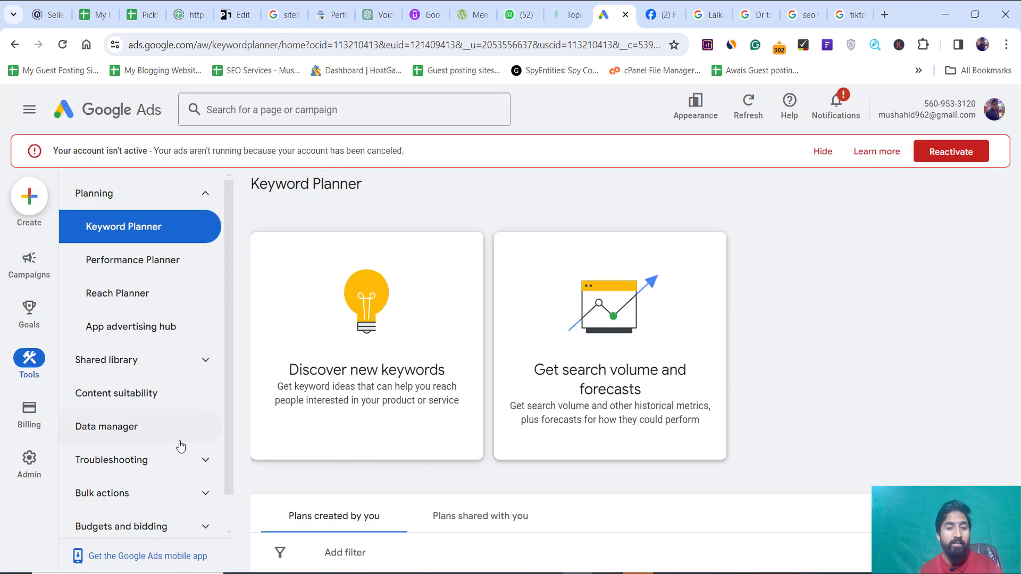
Use Discover new keywords to get keyword ideas for the copied term "tiktok video downloader".
click(428, 408)
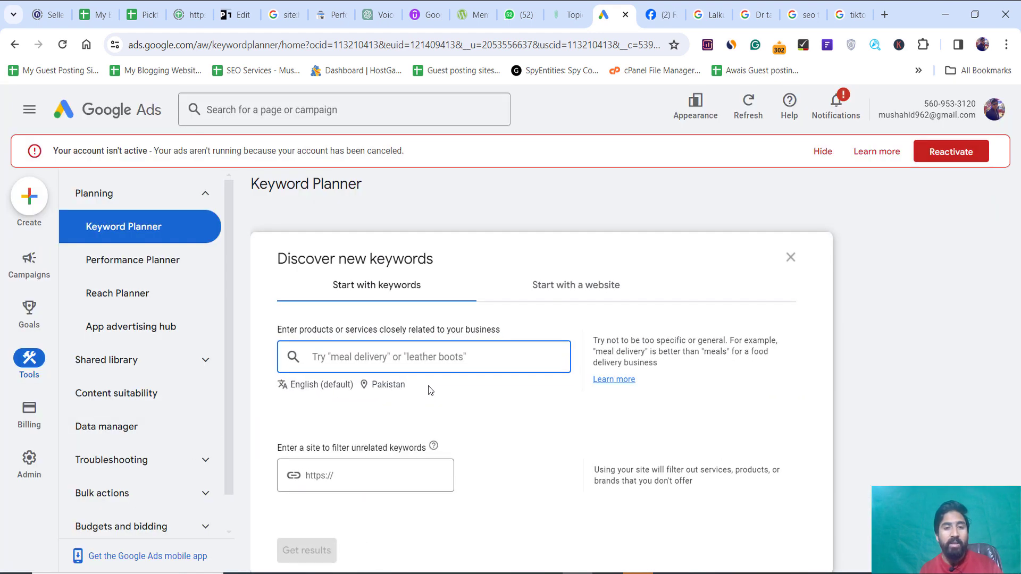
key(ctrl+v)
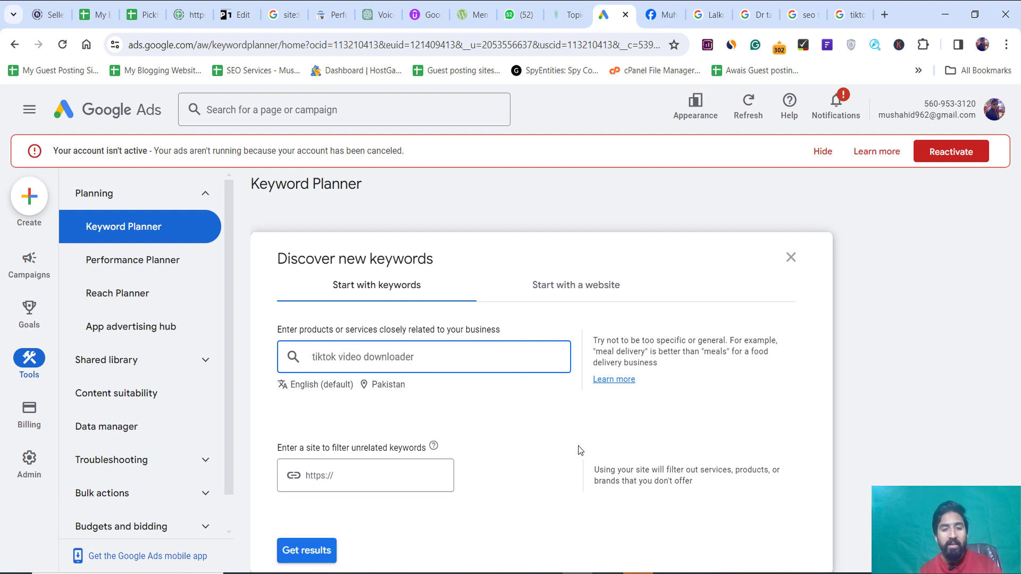
key(Return)
click(327, 558)
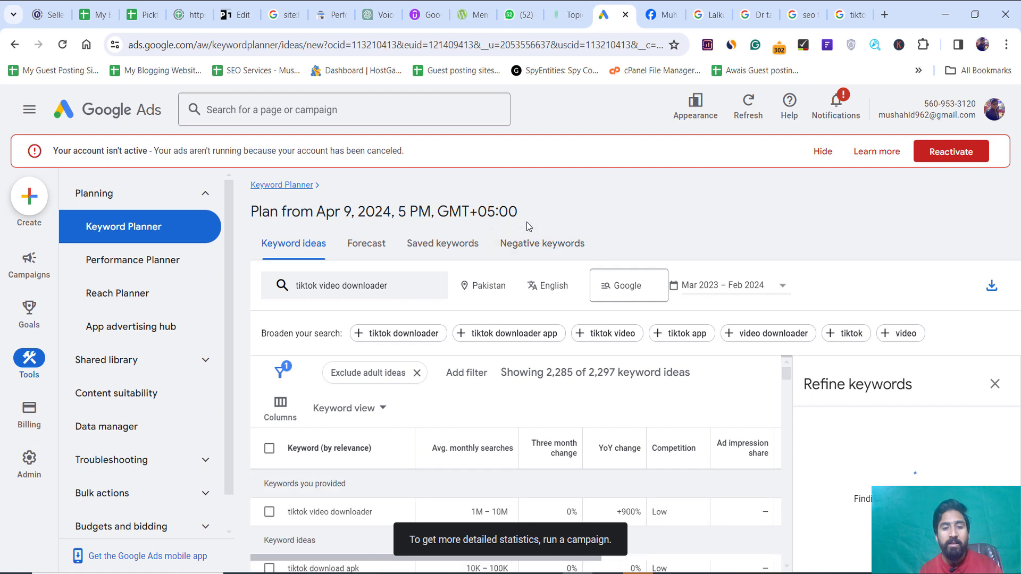
Look through the keyword ideas and their search ranges, and dismiss the inactive-account banner and the notification bar.
scroll(510, 489, down, 2)
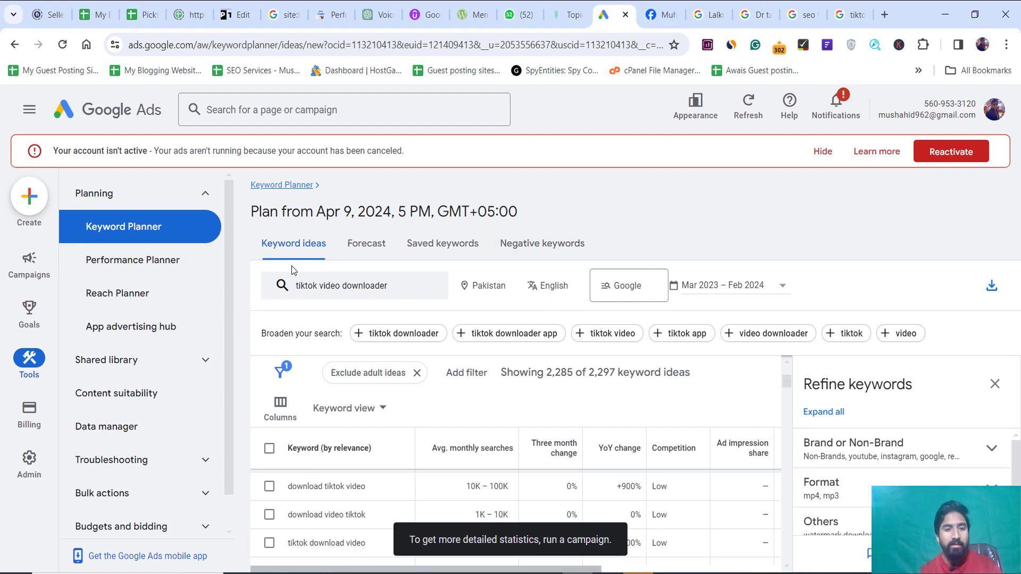
scroll(683, 423, down, 5)
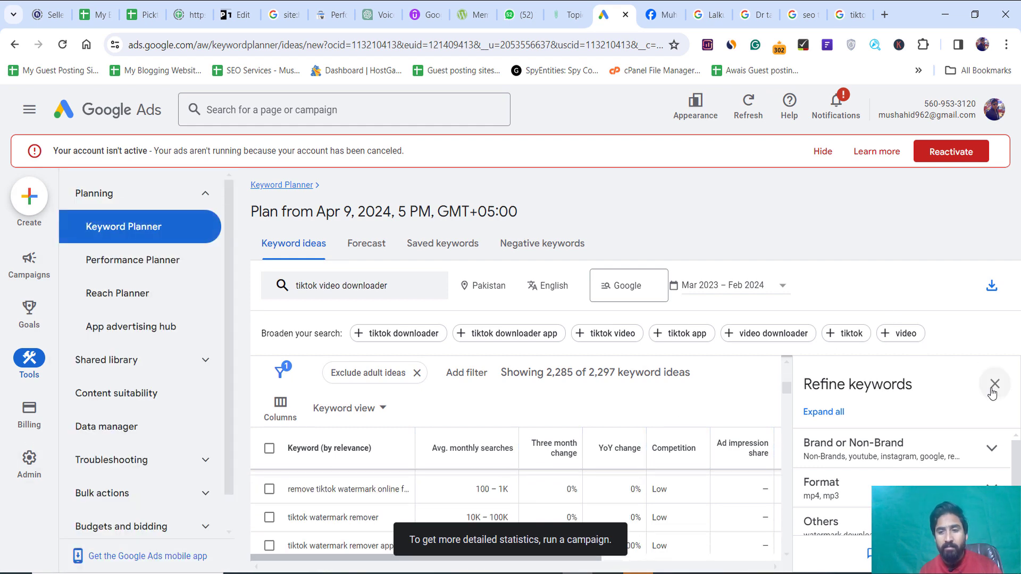
scroll(731, 447, down, 3)
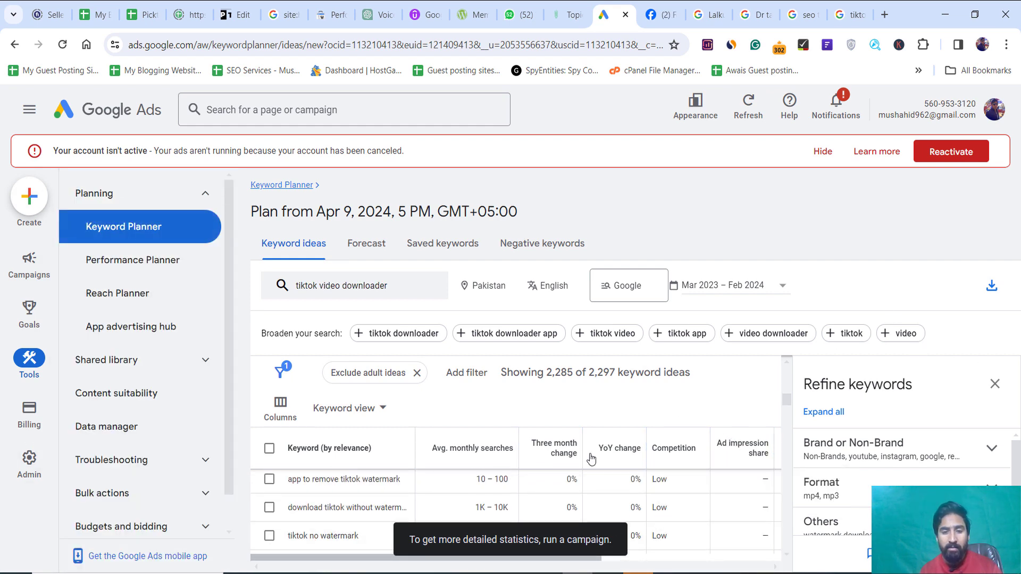
scroll(649, 532, down, 2)
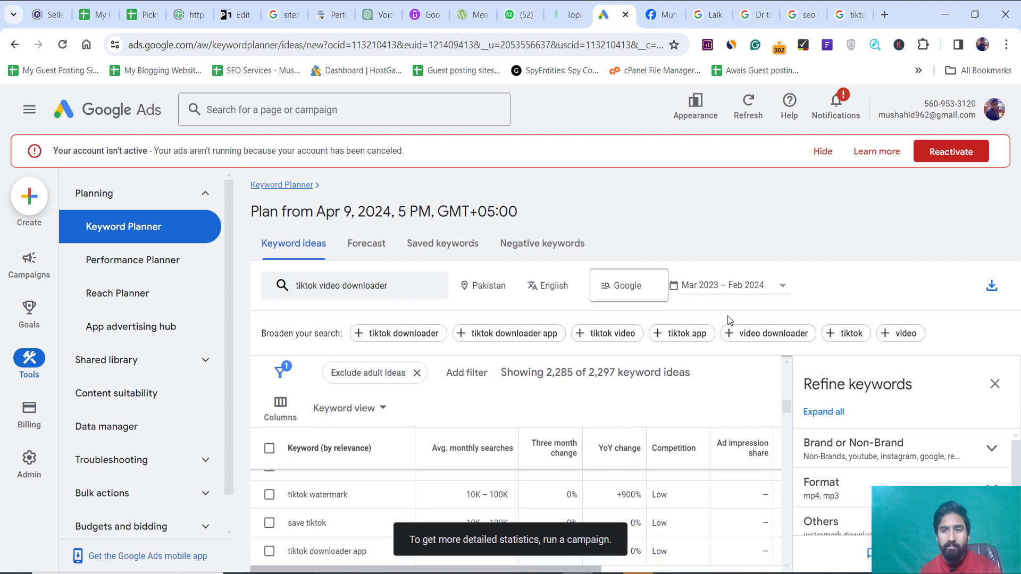
click(822, 152)
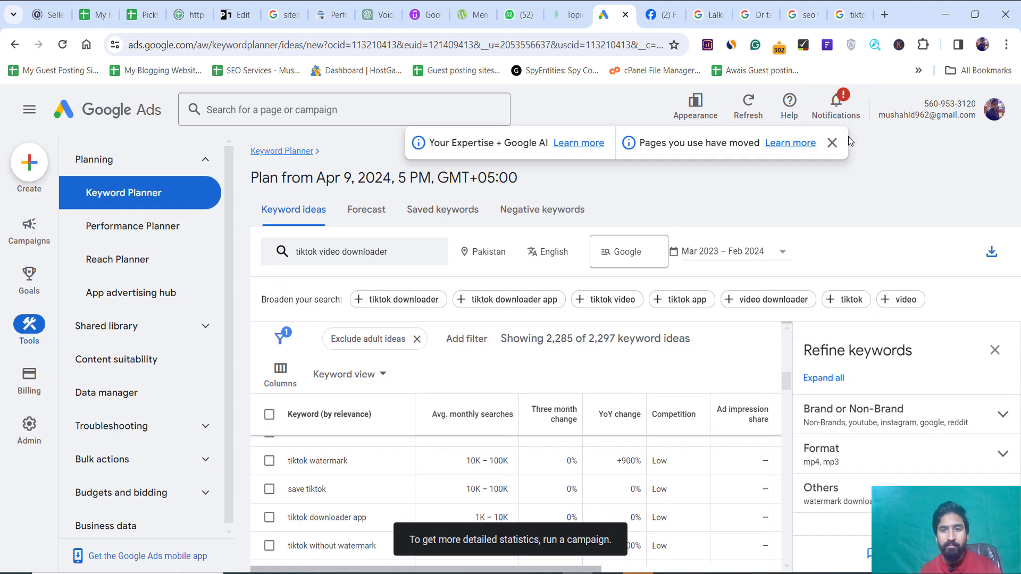
click(833, 143)
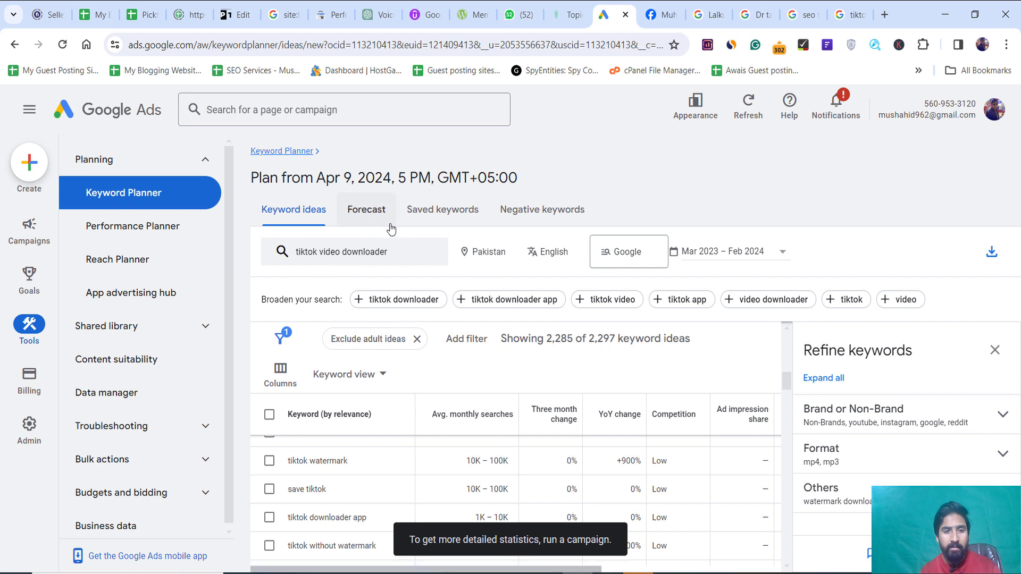
scroll(425, 500, up, 5)
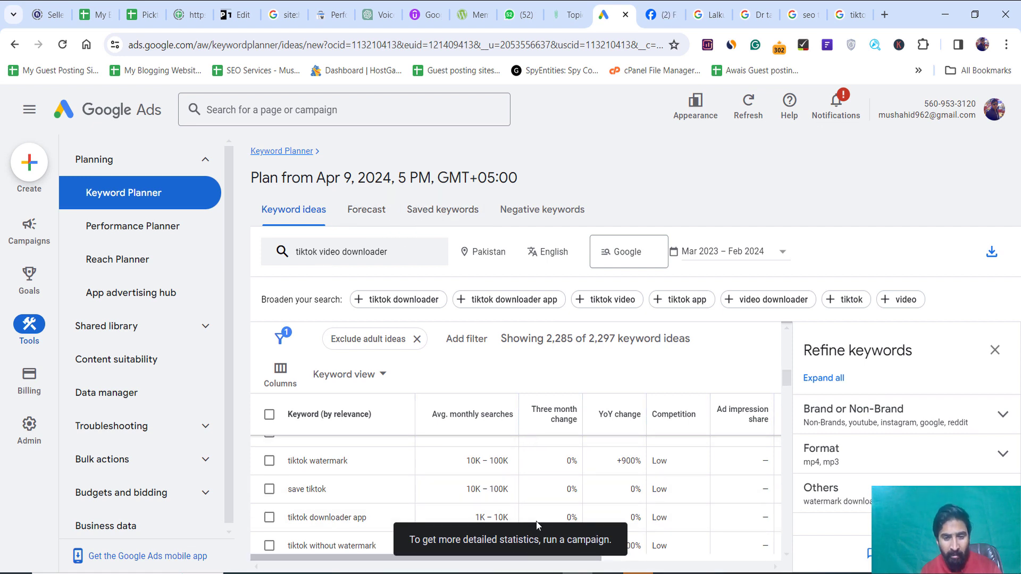
scroll(357, 510, up, 3)
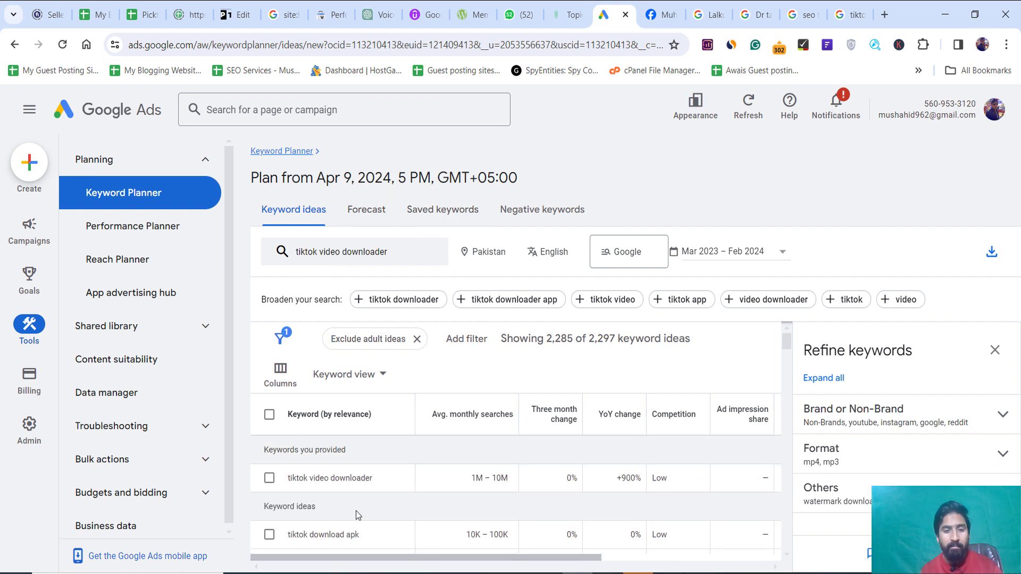
Examine the average monthly searches range given for the provided keyword "tiktok video downloader".
triple_click(299, 482)
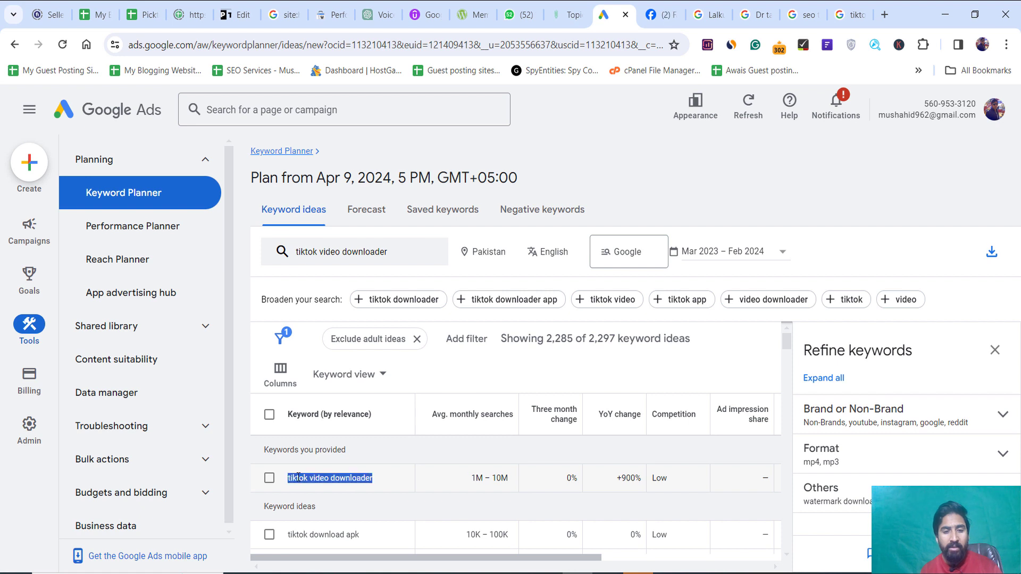
click(330, 481)
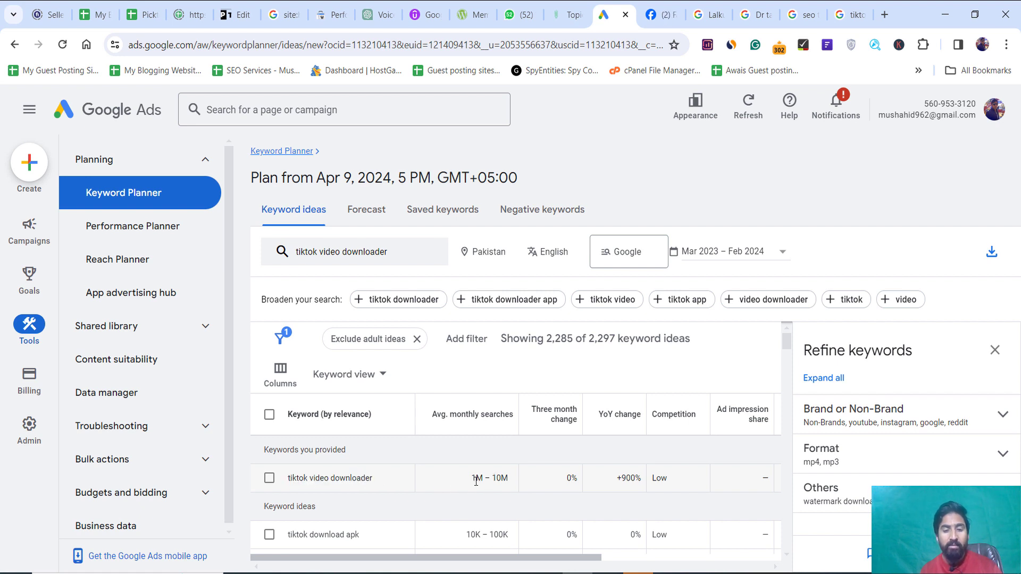
drag(471, 481, 506, 477)
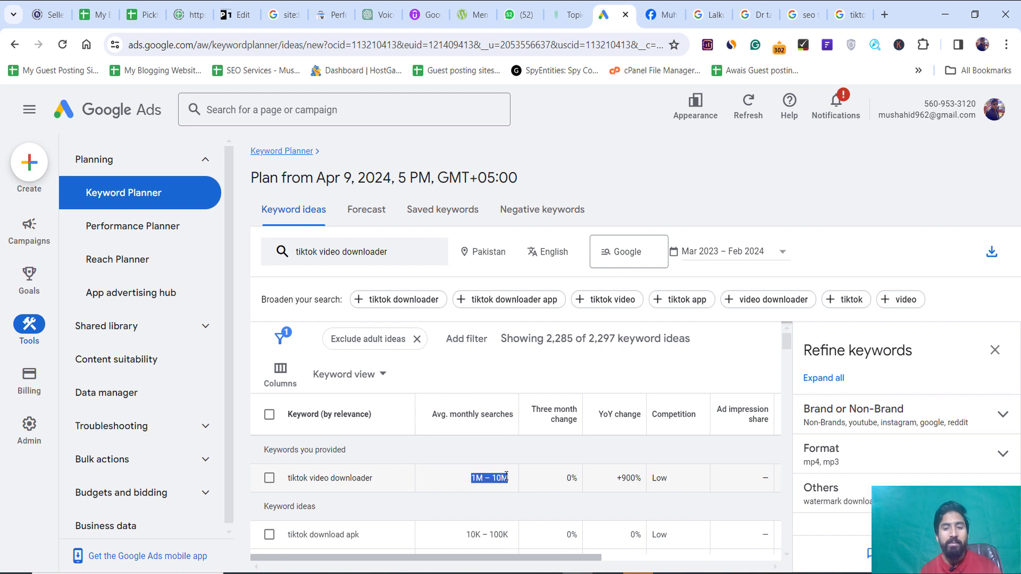
click(471, 482)
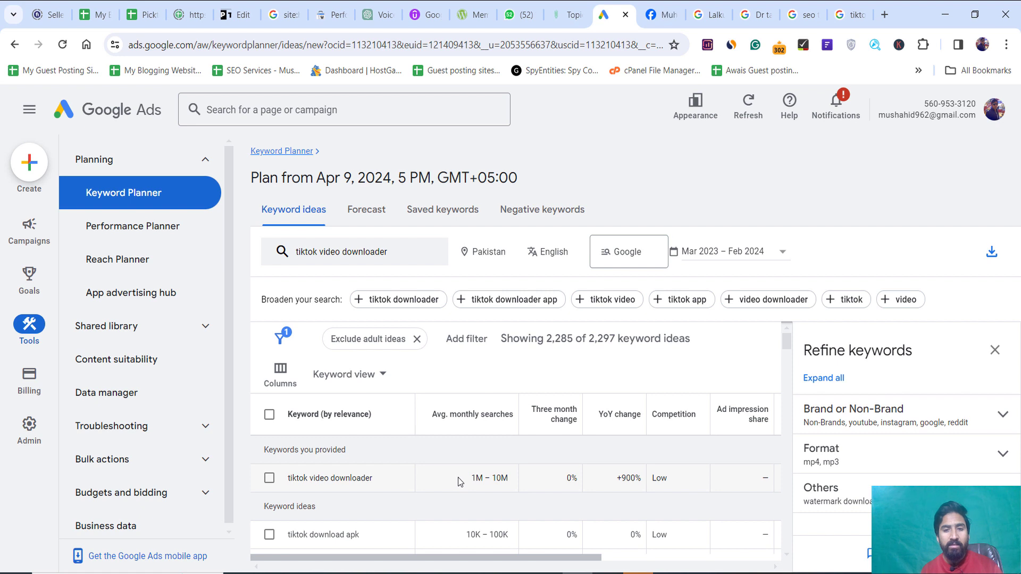
drag(466, 481, 514, 487)
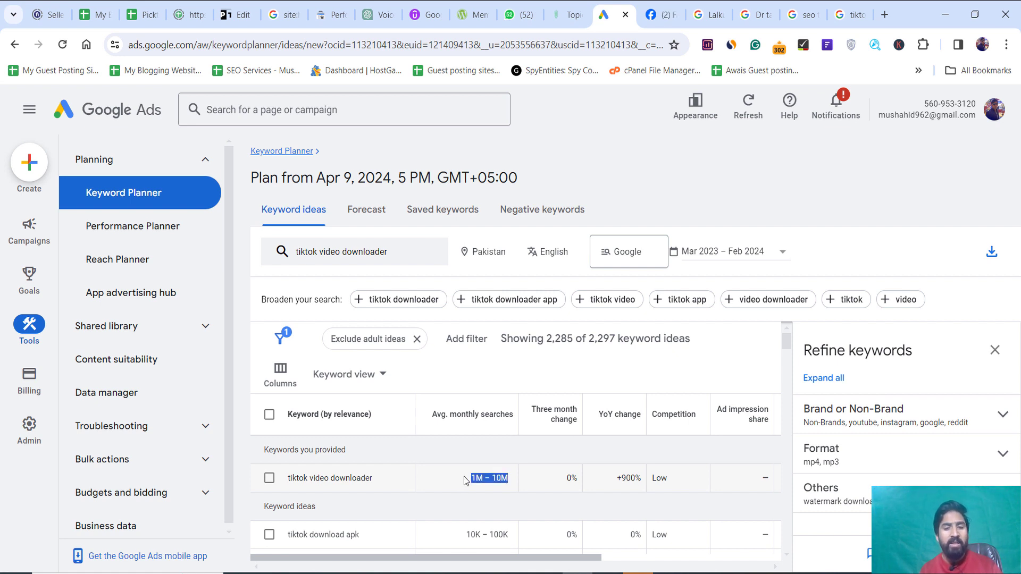
click(495, 479)
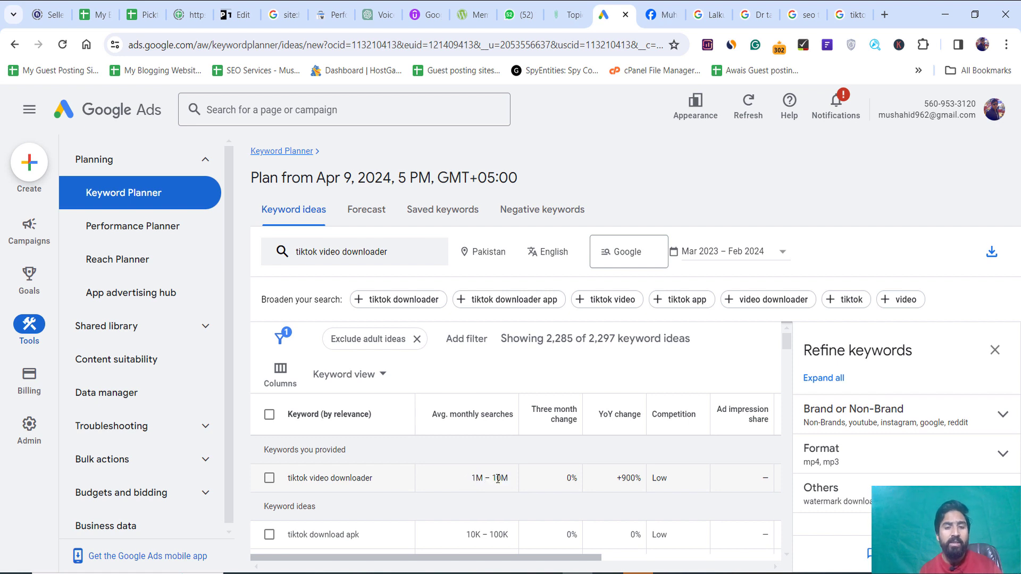
drag(514, 479, 471, 482)
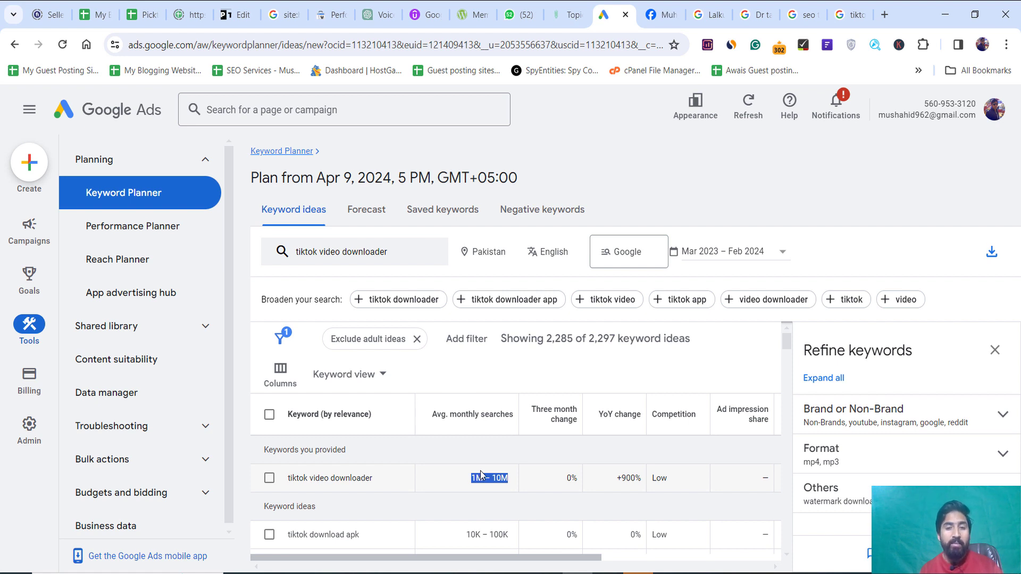
click(494, 478)
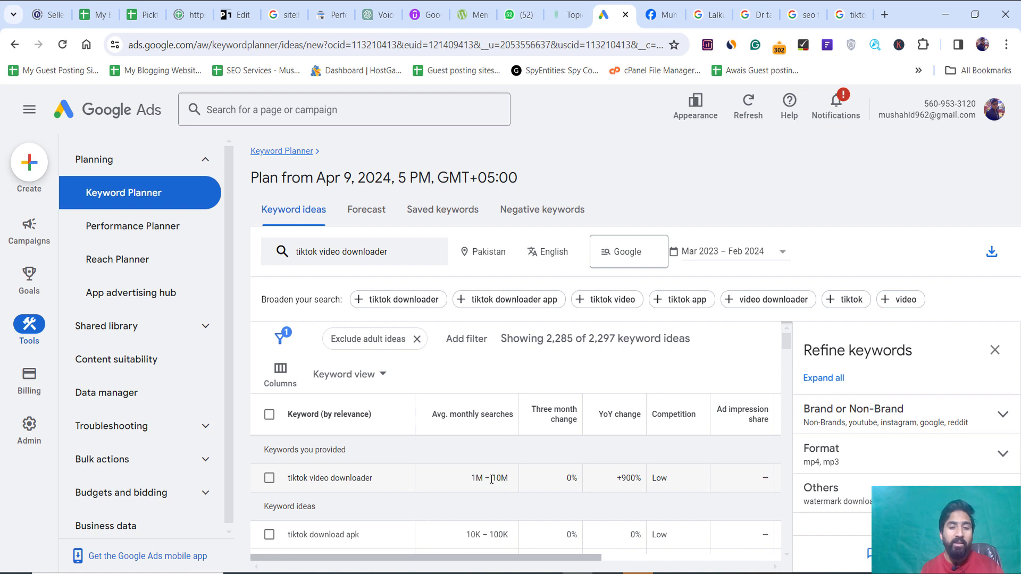
Highlight the average monthly searches range in the "tiktok video downloader" row for a closer look.
drag(480, 482, 512, 486)
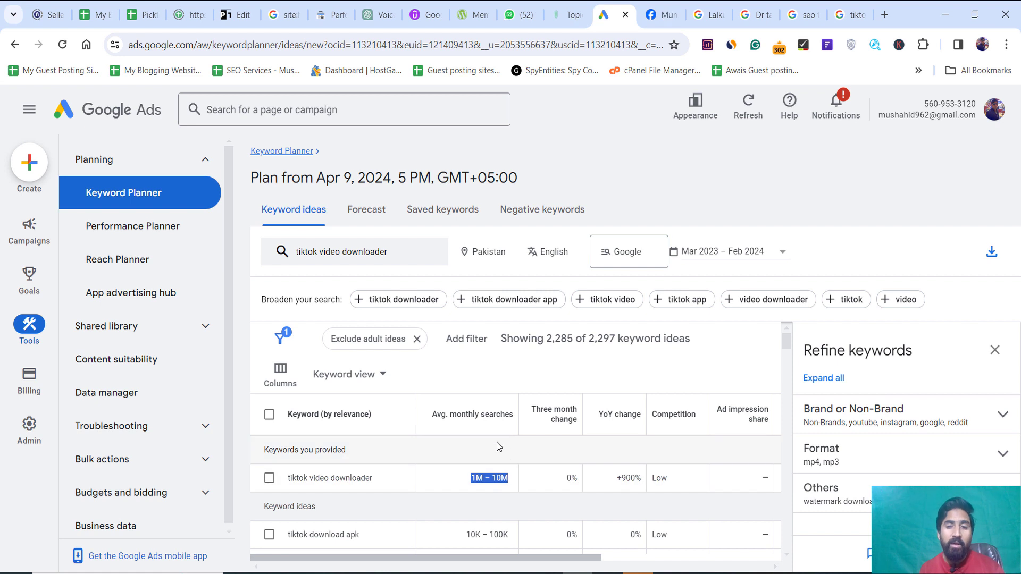
mouse_move(550, 414)
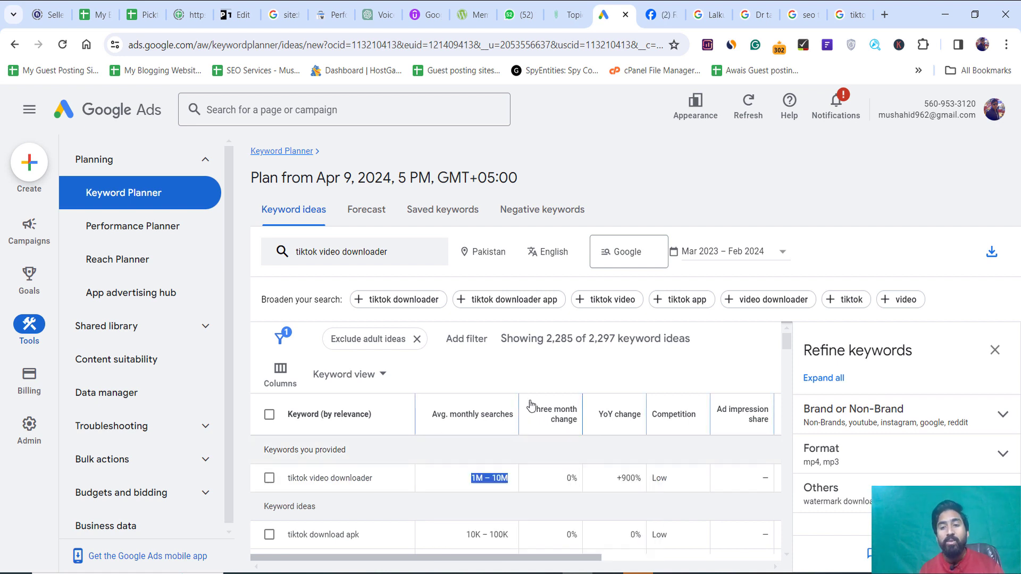
click(489, 477)
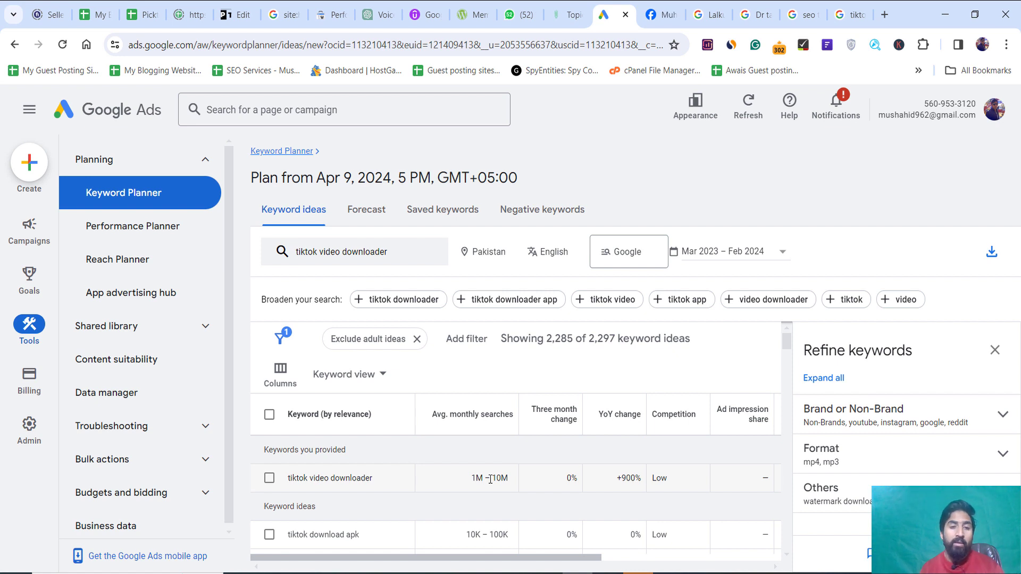
double_click(486, 479)
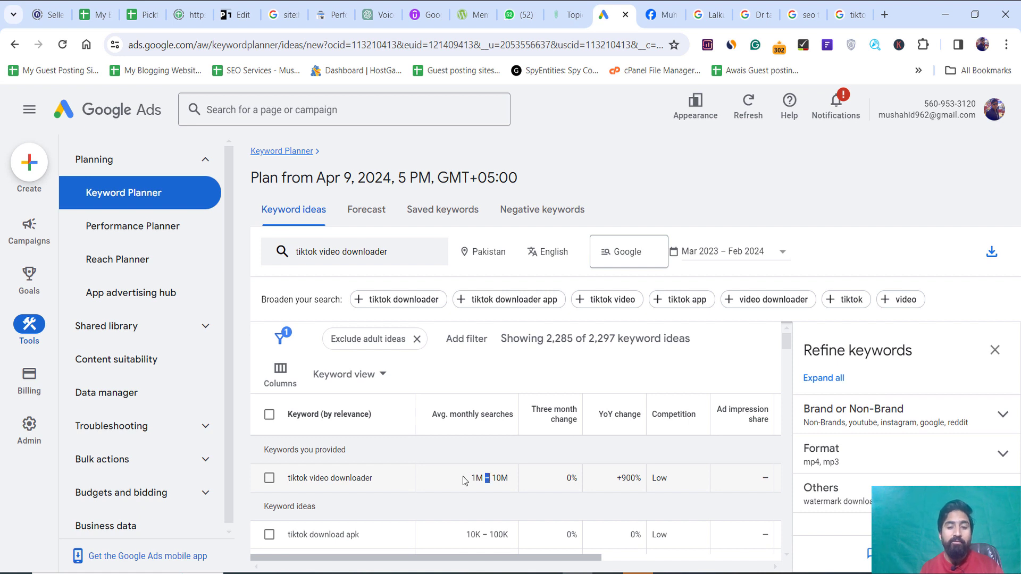
drag(463, 478, 504, 478)
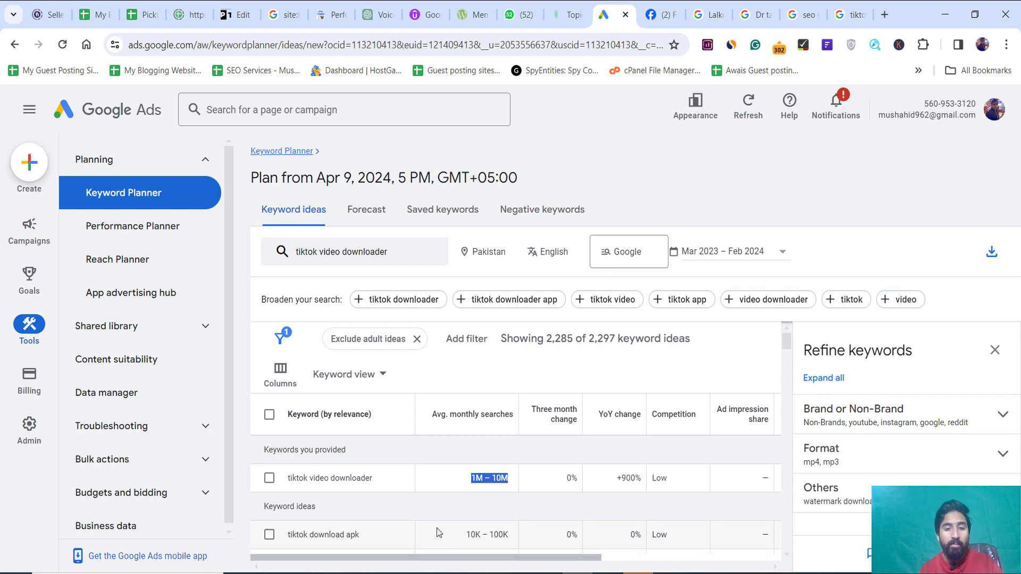
Switch to the PowerPoint presentation and highlight the "Google suggestions" entry in the keyword tools list.
mouse_move(396, 573)
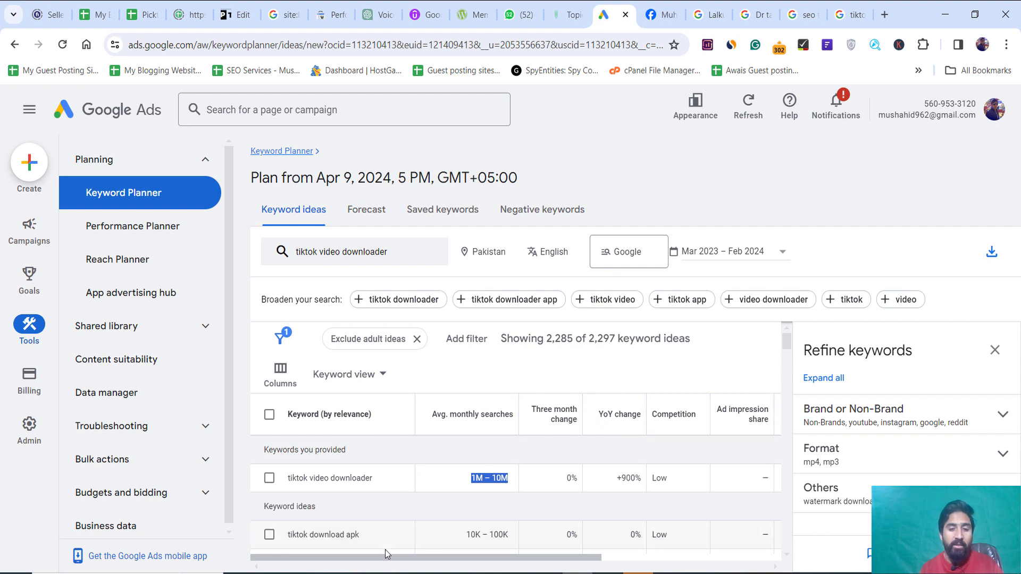
click(396, 572)
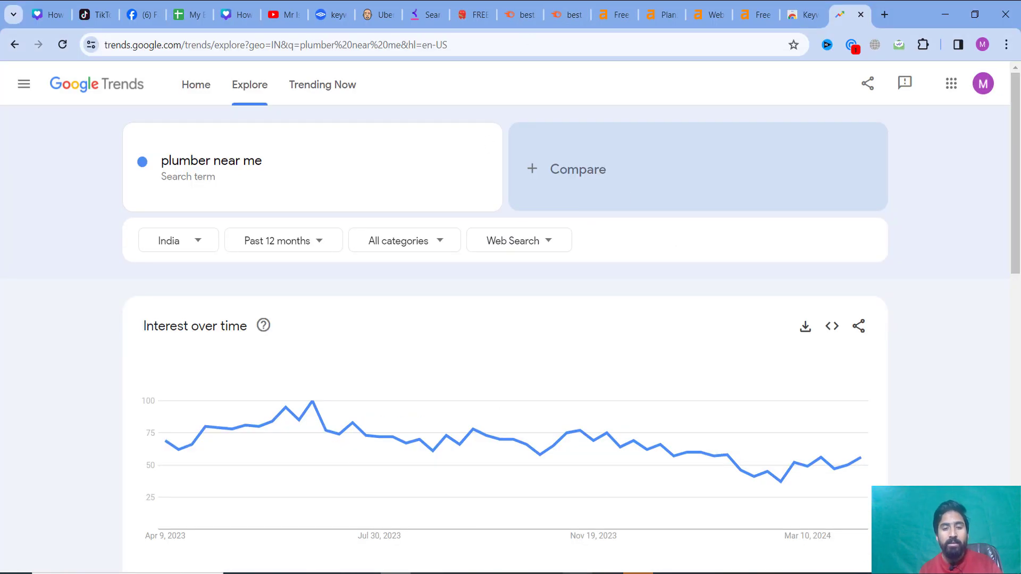
click(456, 573)
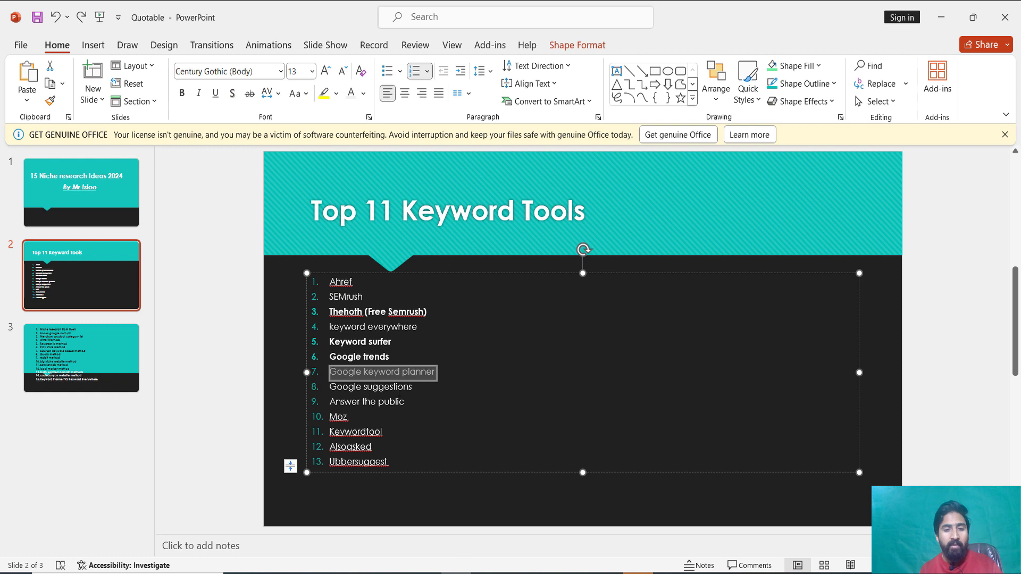
double_click(400, 388)
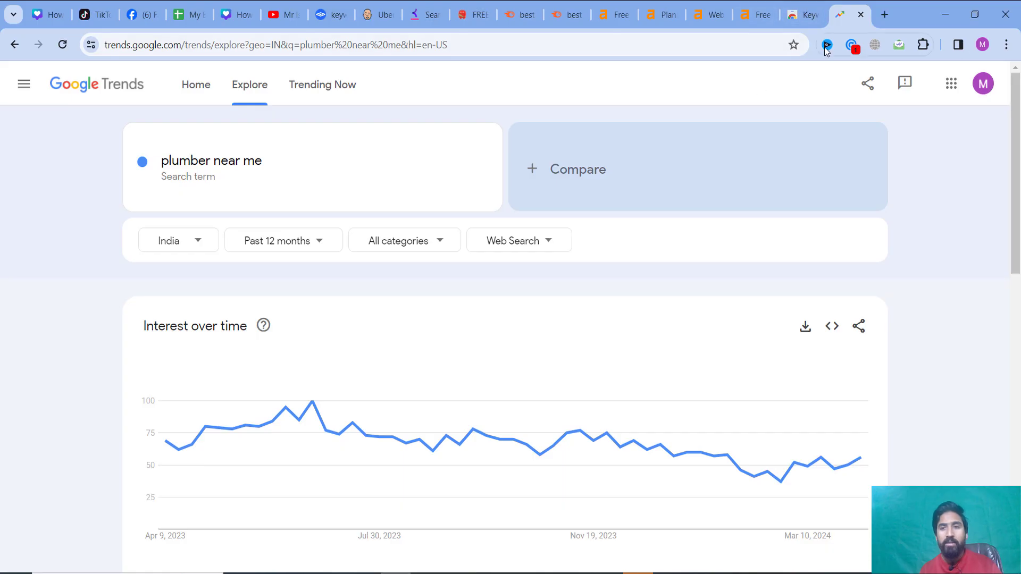
In a new Chrome tab, search for "google" and enter "tiktok video downloader" in the results page's search box to bring up suggestions.
click(885, 14)
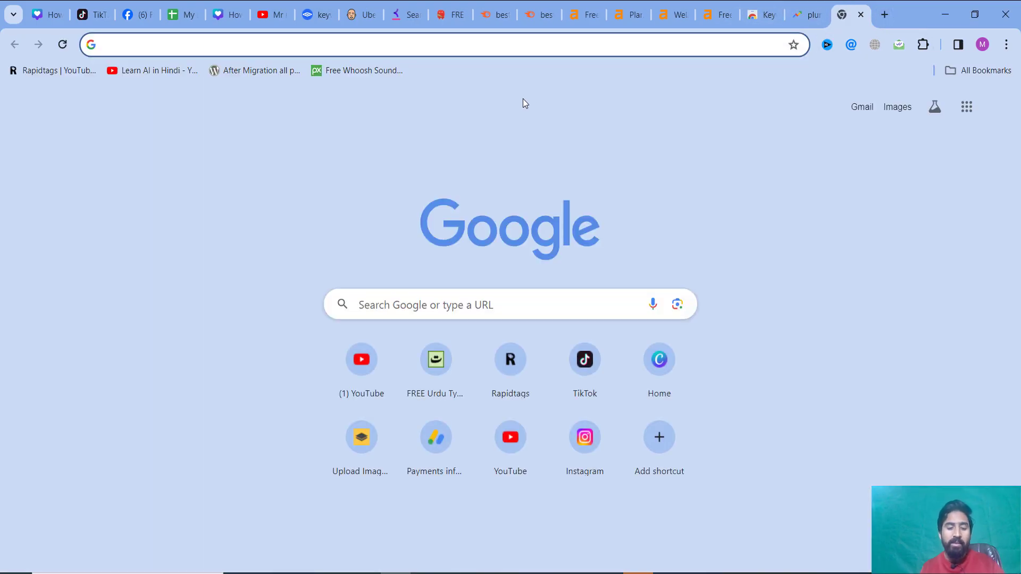
text(google)
click(522, 99)
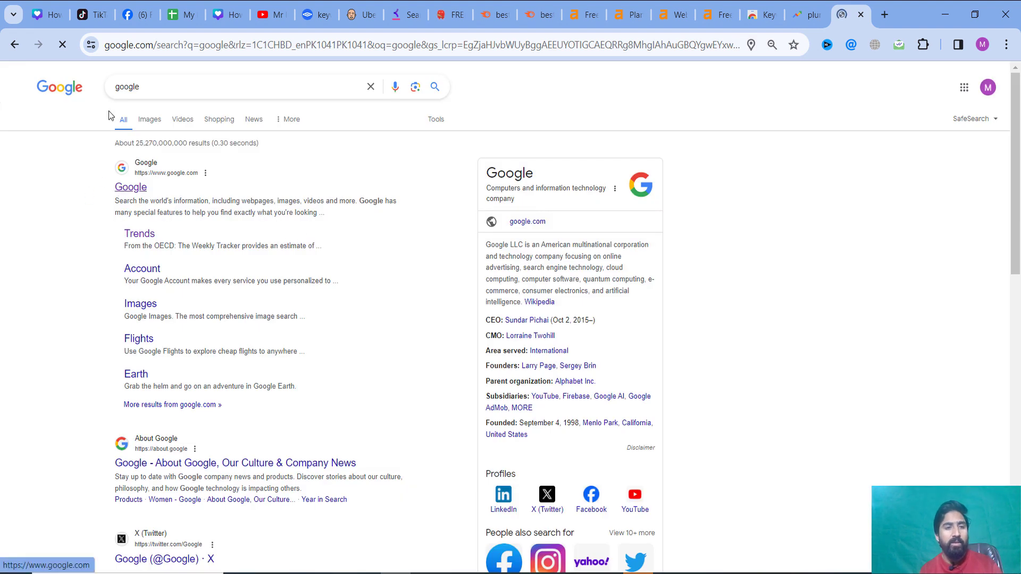
triple_click(123, 86)
text(tiktok video downloader)
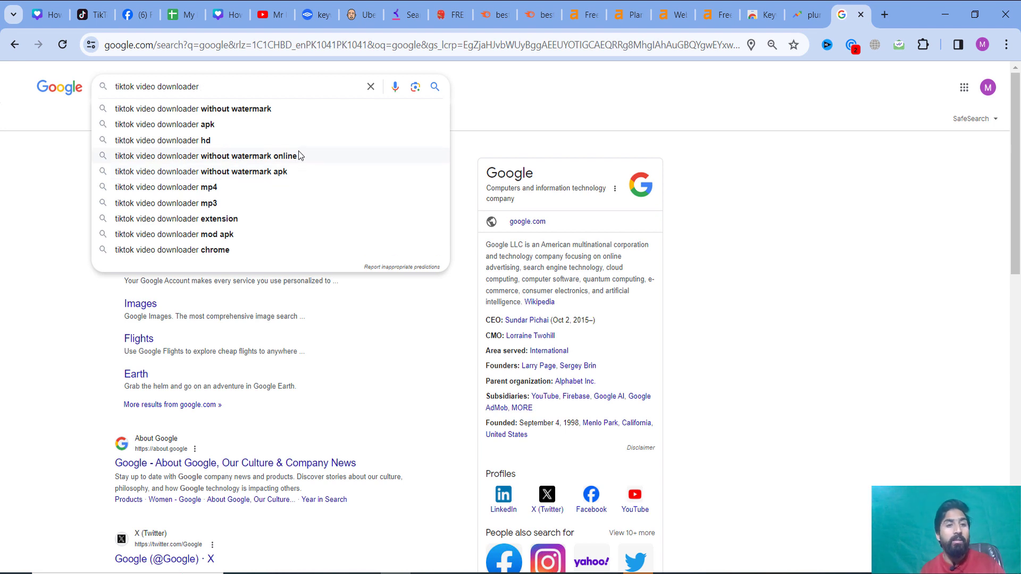
Copy the search term, put an asterisk in front of it and step through the suggestions to "private tiktok video downloader".
key(ctrl+a)
key(ctrl+c)
key(Home)
text(*)
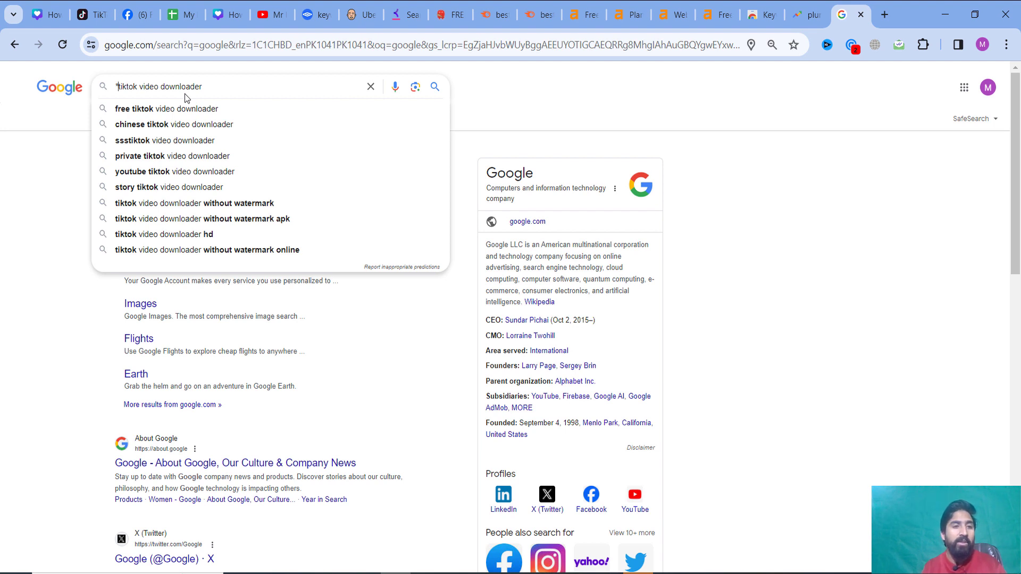
key(Down)
key(Down)
key(Down)
key(Down)
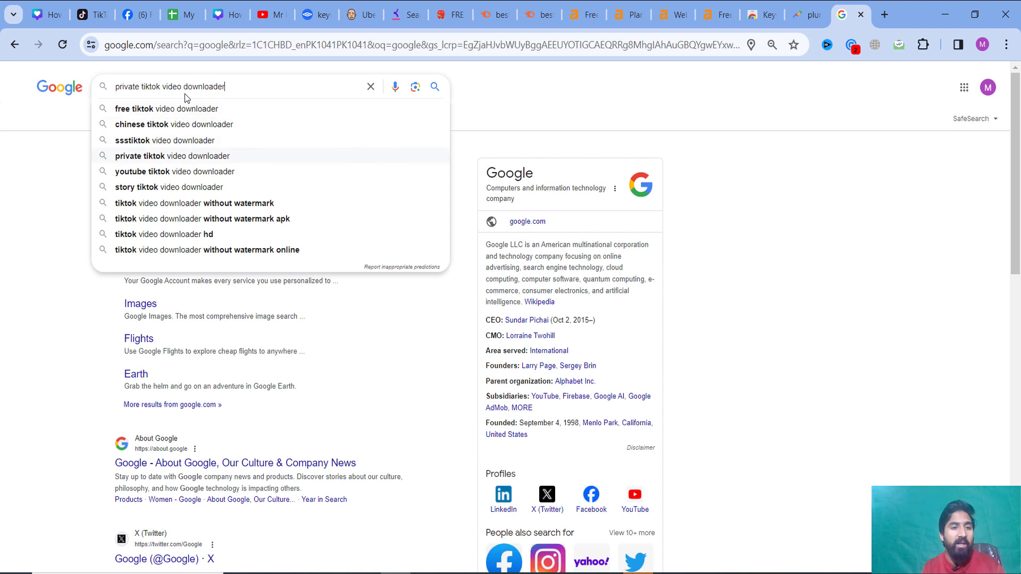
Replace the search text with the copied "tiktok video downloader" and close the suggestions list.
key(ctrl+a)
key(ctrl+v)
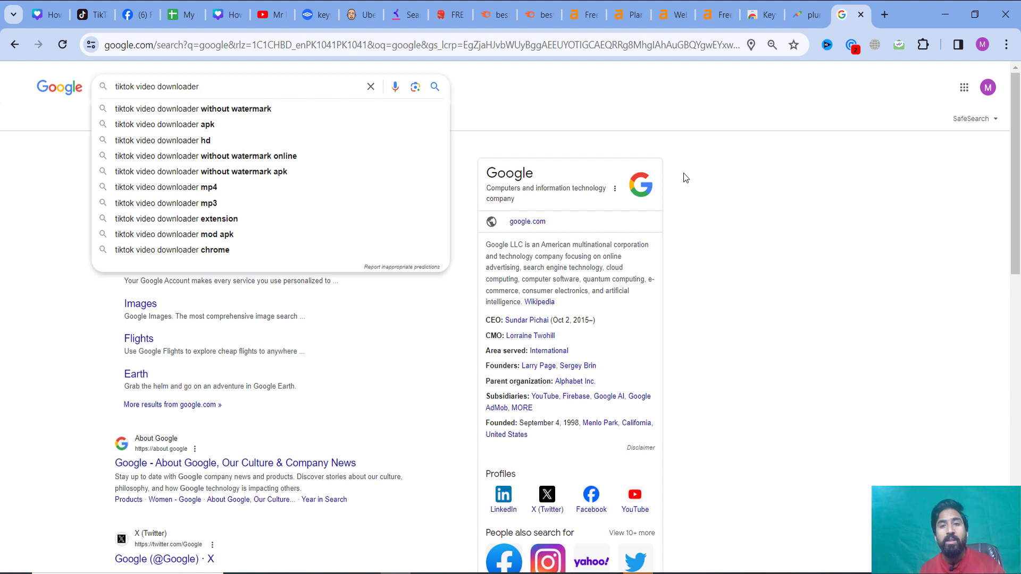
click(816, 266)
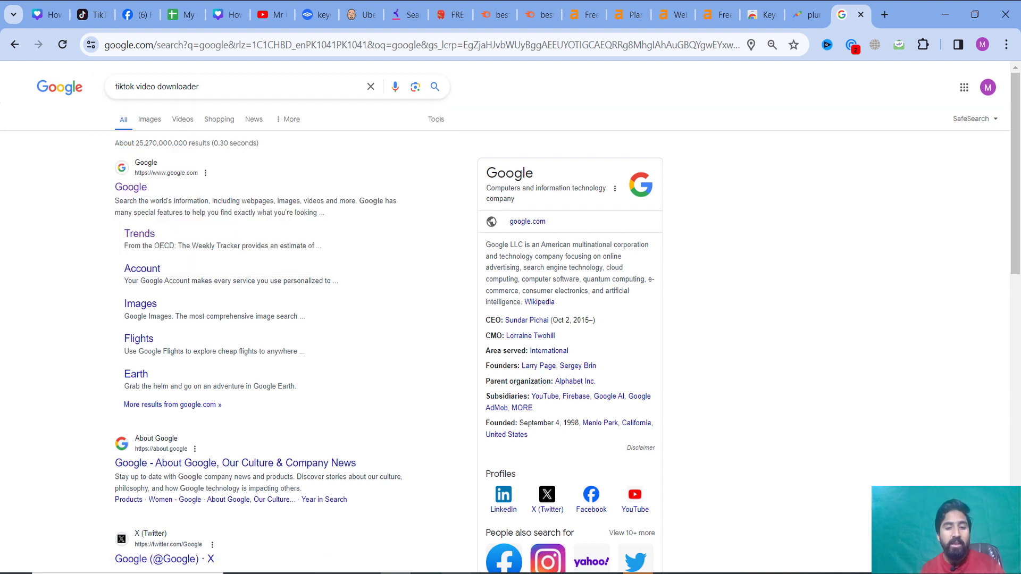